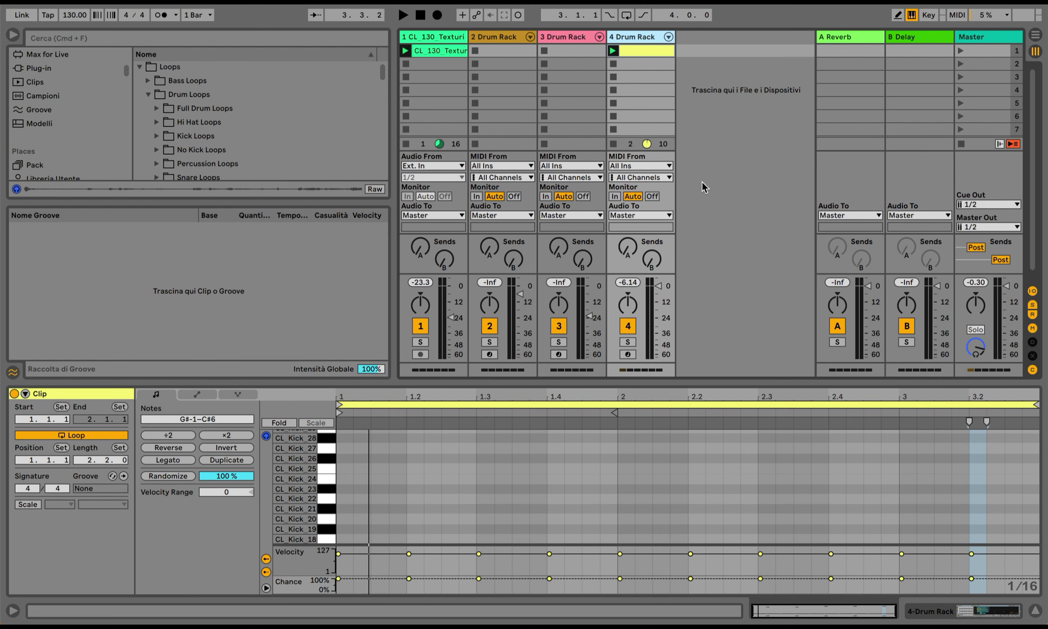
Step: Play the four-track session for a few seconds, then stop playback
key(space)
scroll(701, 187, down, 1)
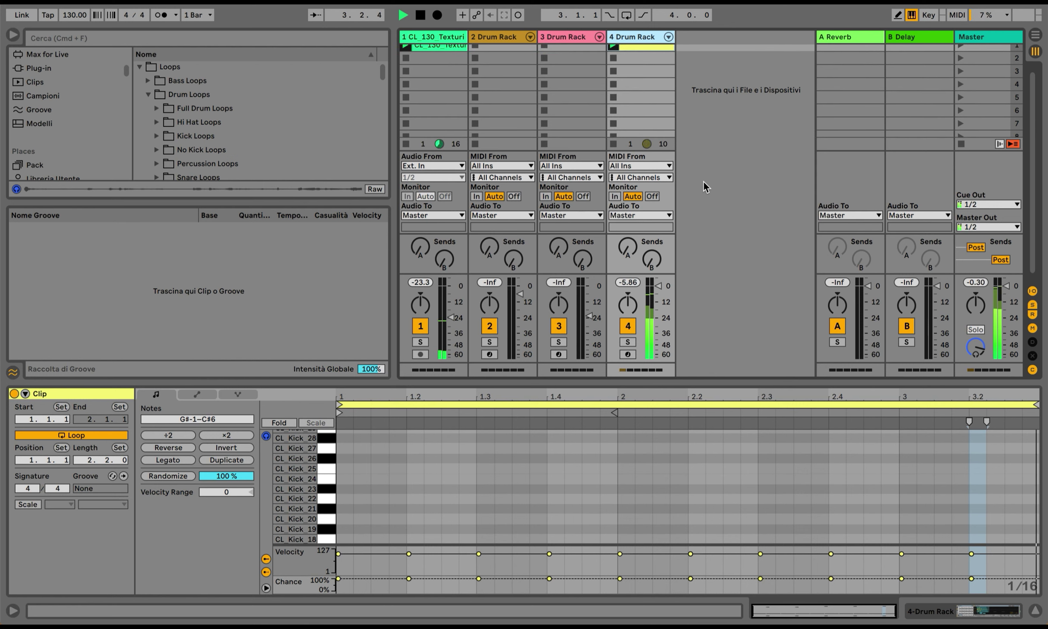
key(space)
click(1031, 609)
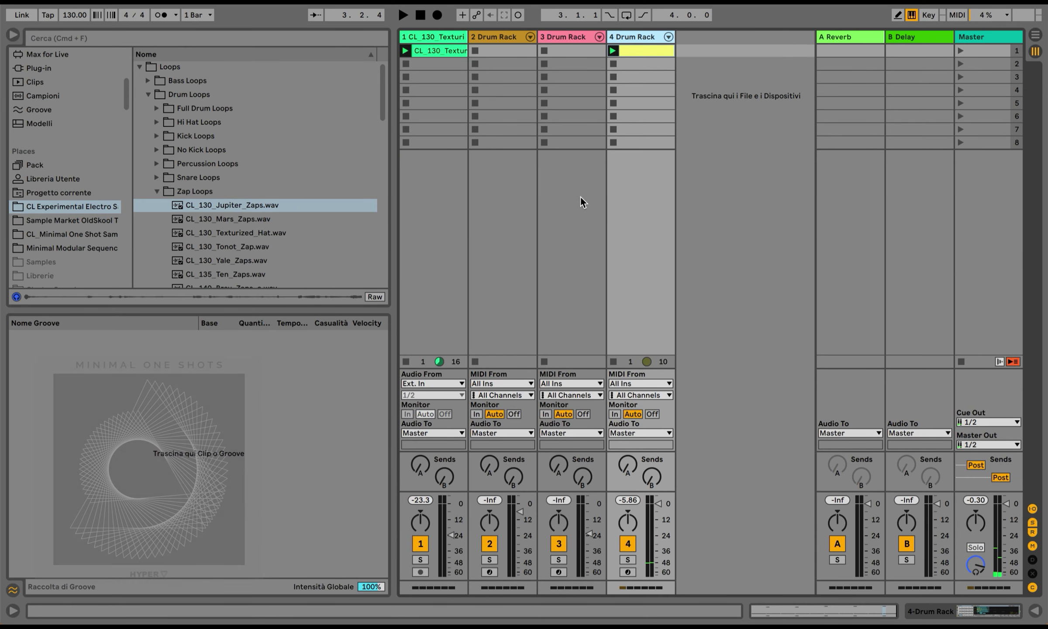
click(67, 234)
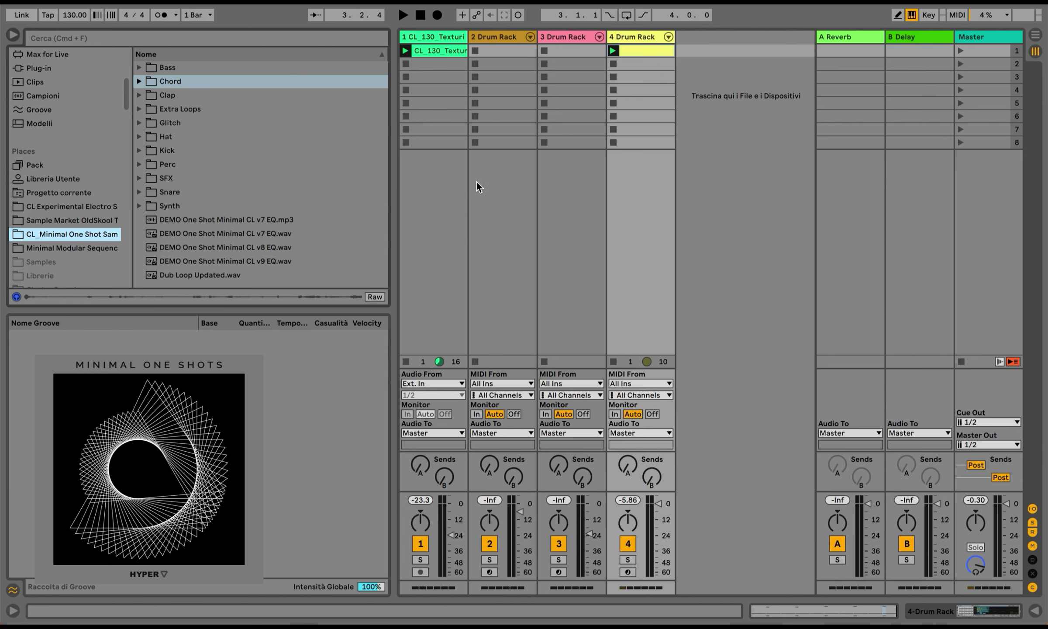
click(440, 35)
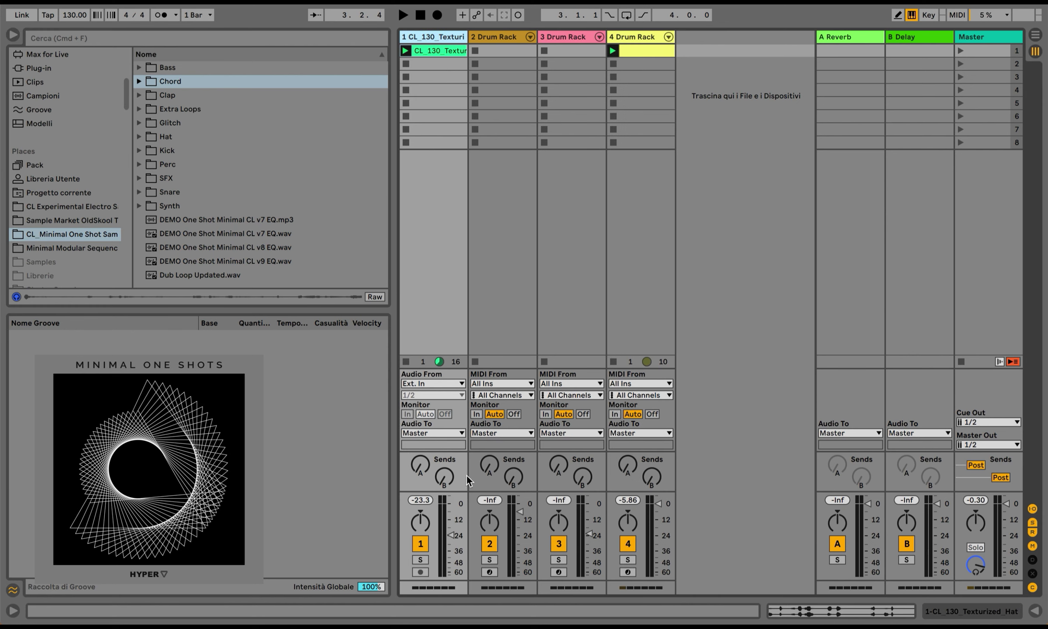
click(420, 560)
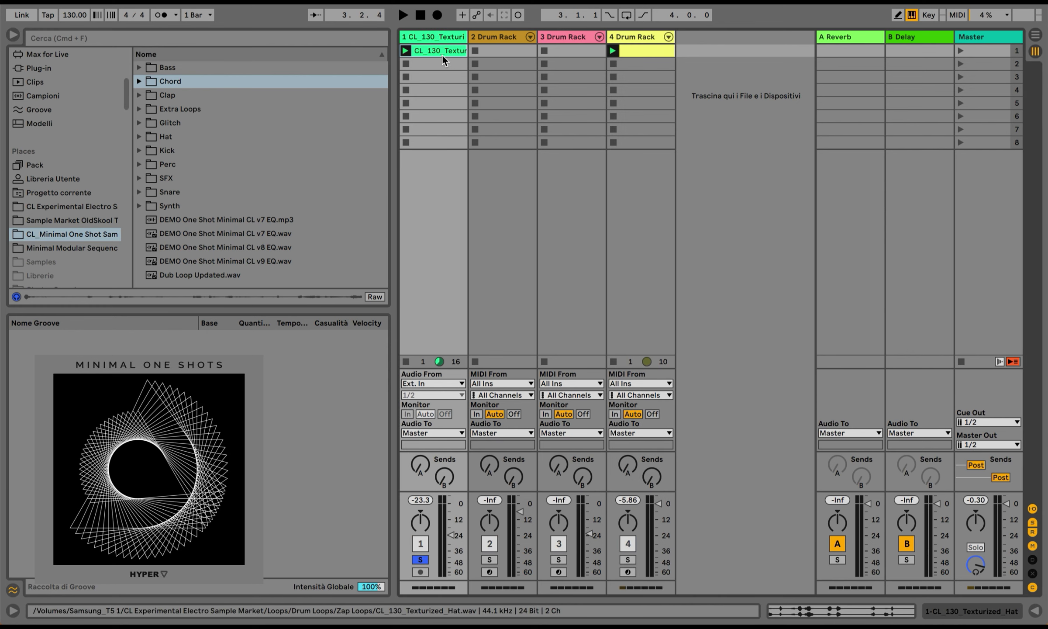
key(space)
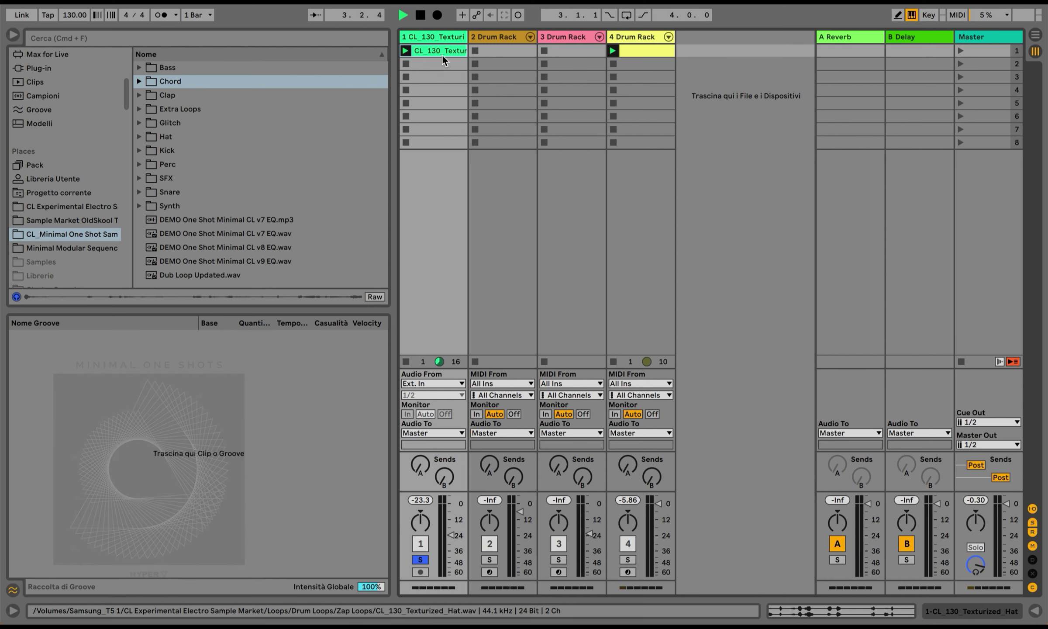
key(space)
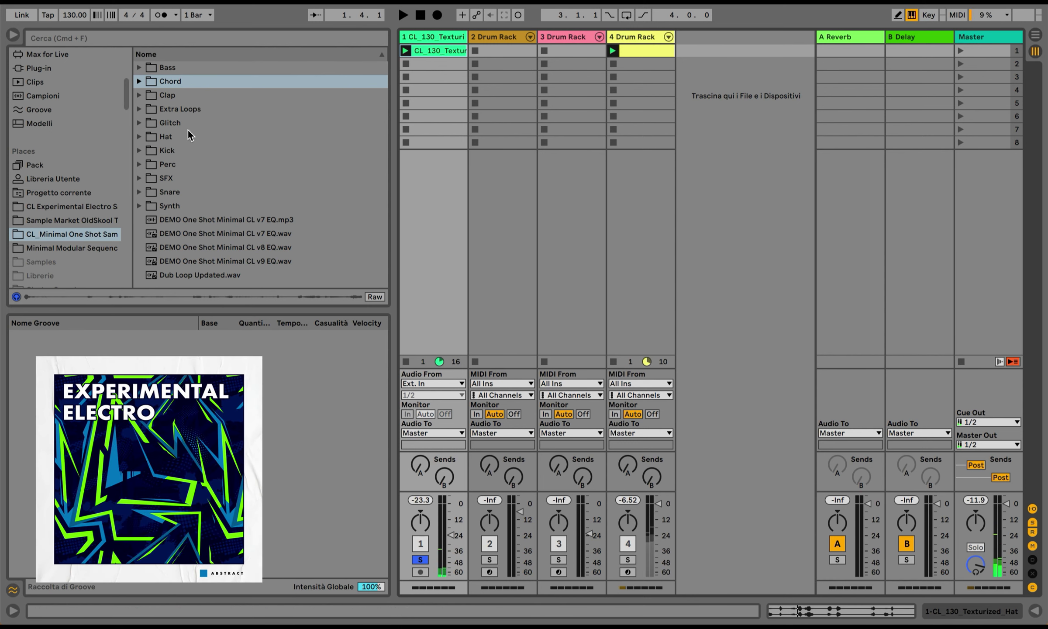
click(106, 207)
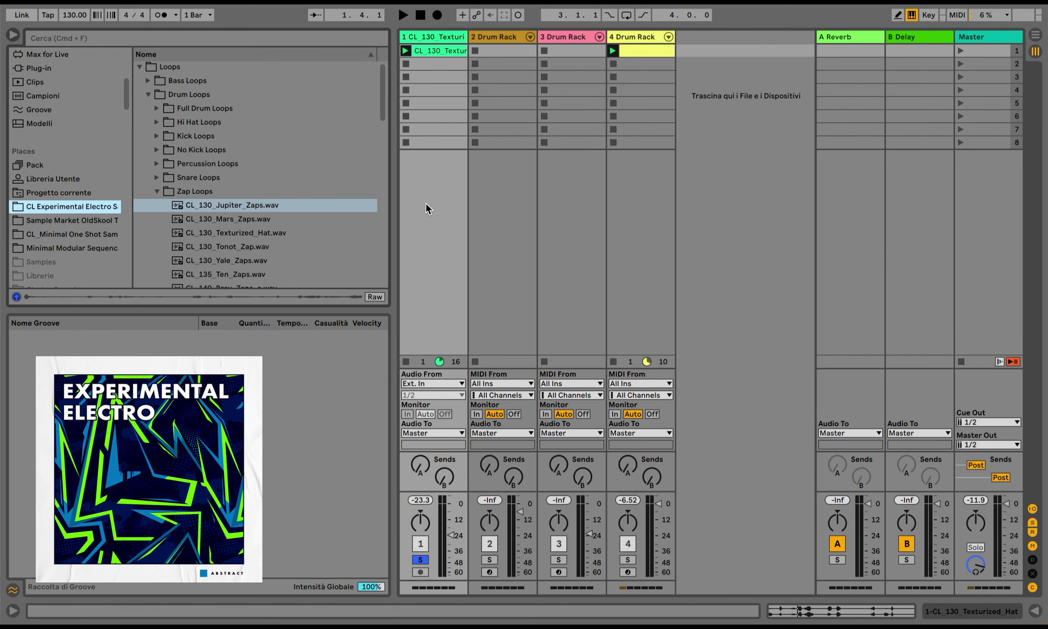
click(307, 214)
key(Down)
key(Down)
key(Down)
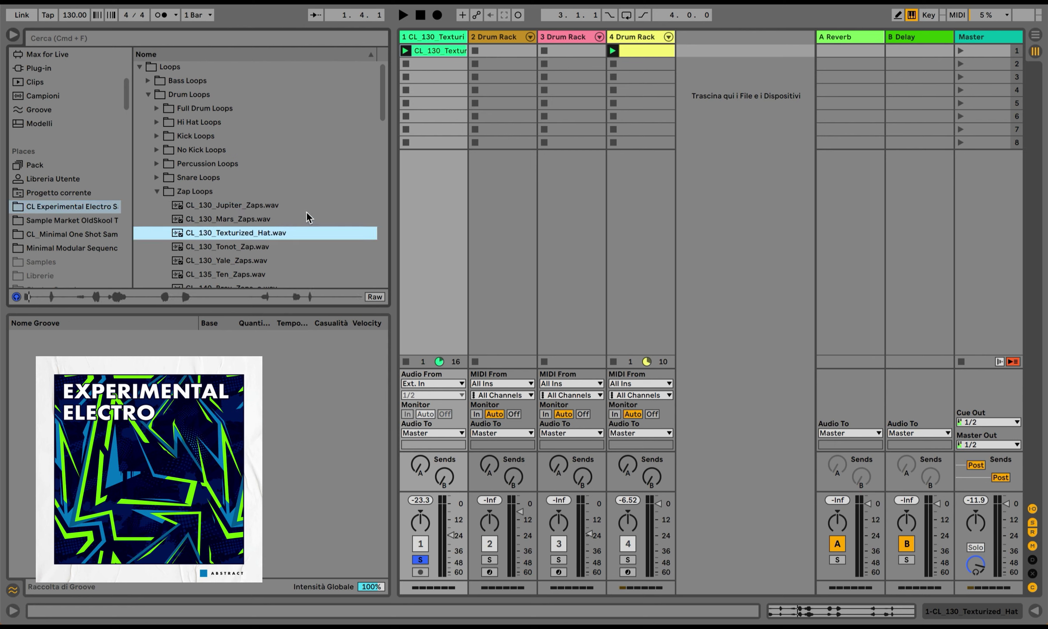
click(516, 170)
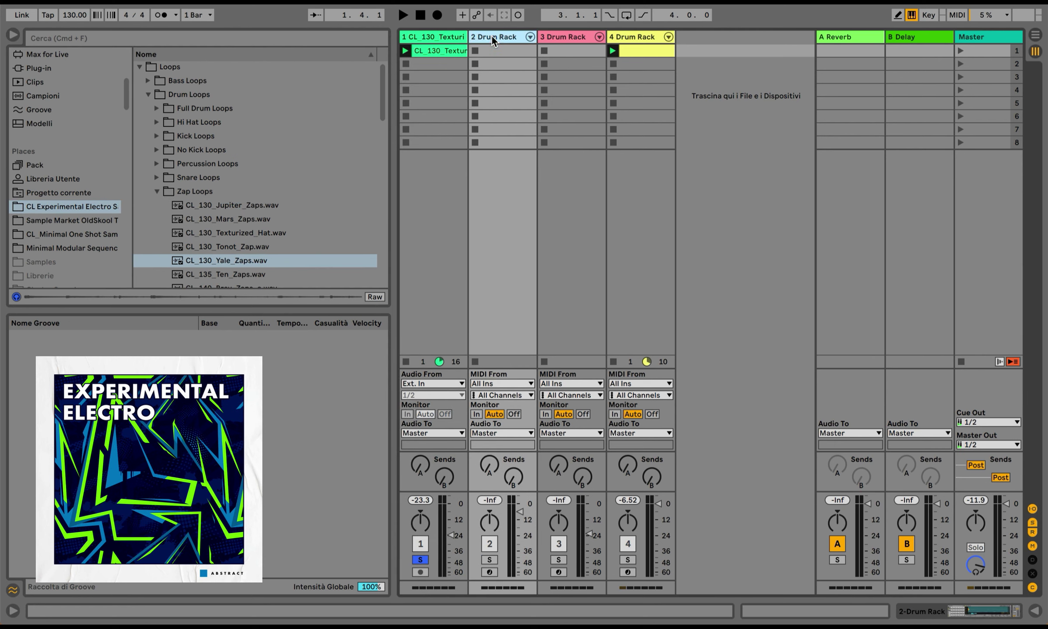
click(420, 559)
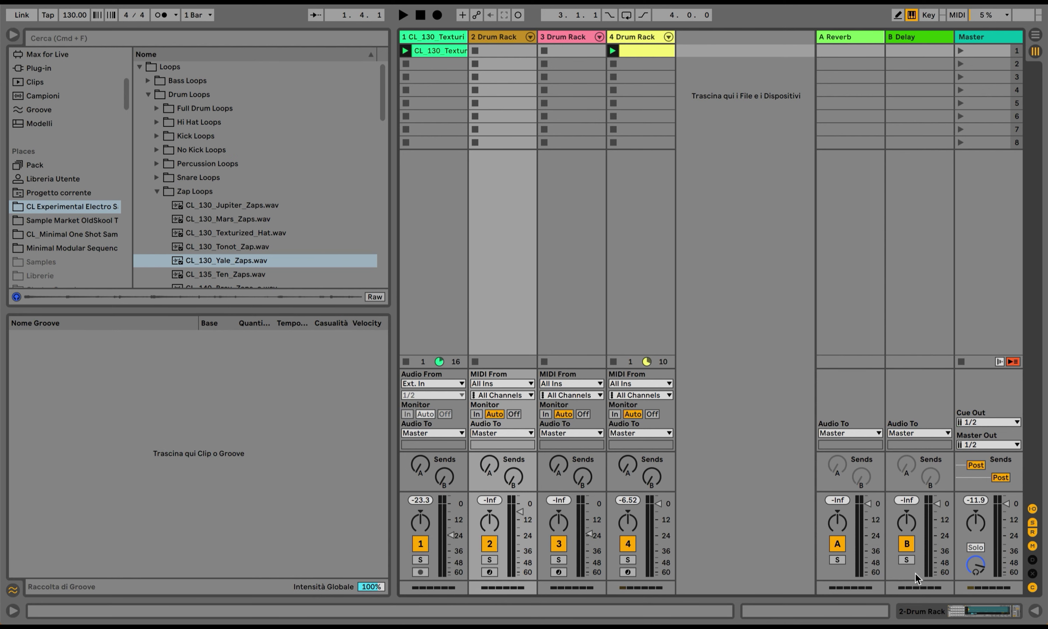
Step: Show track 2's devices and audition the CL_Perc 26, 27 and 28 pads
click(920, 611)
click(102, 525)
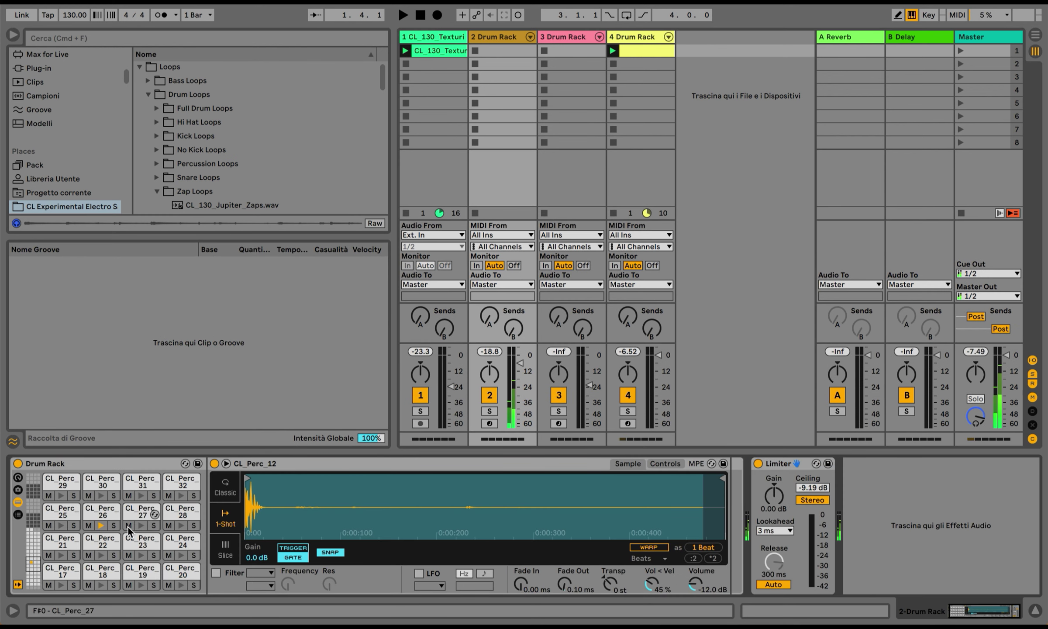
click(140, 525)
click(181, 526)
Step: Audition the CL_Synth 25 to 28 pads on track 3's Drum Rack
click(580, 170)
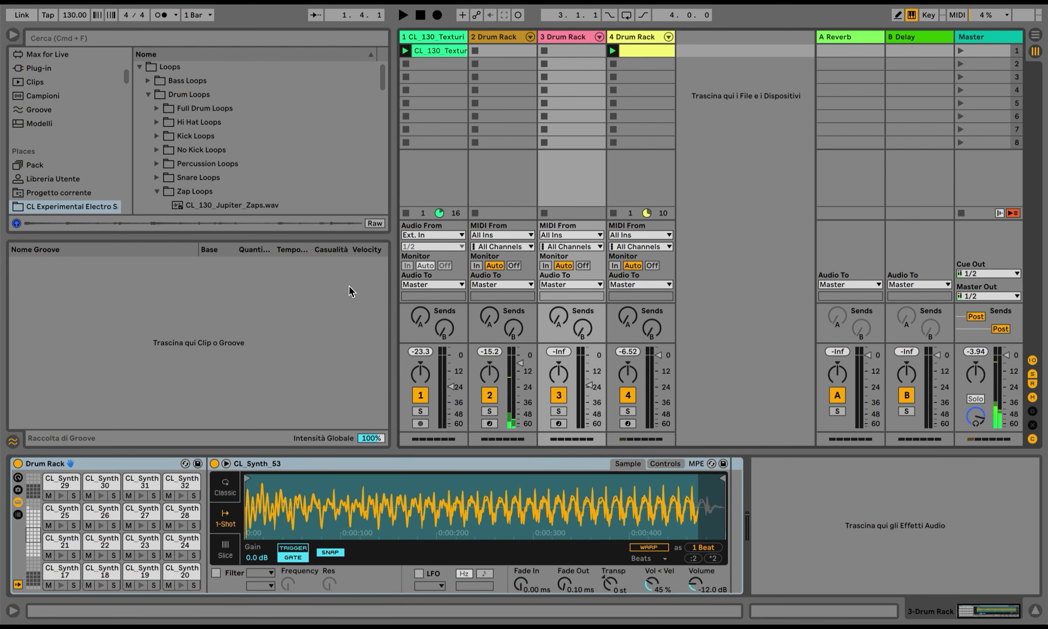
click(62, 526)
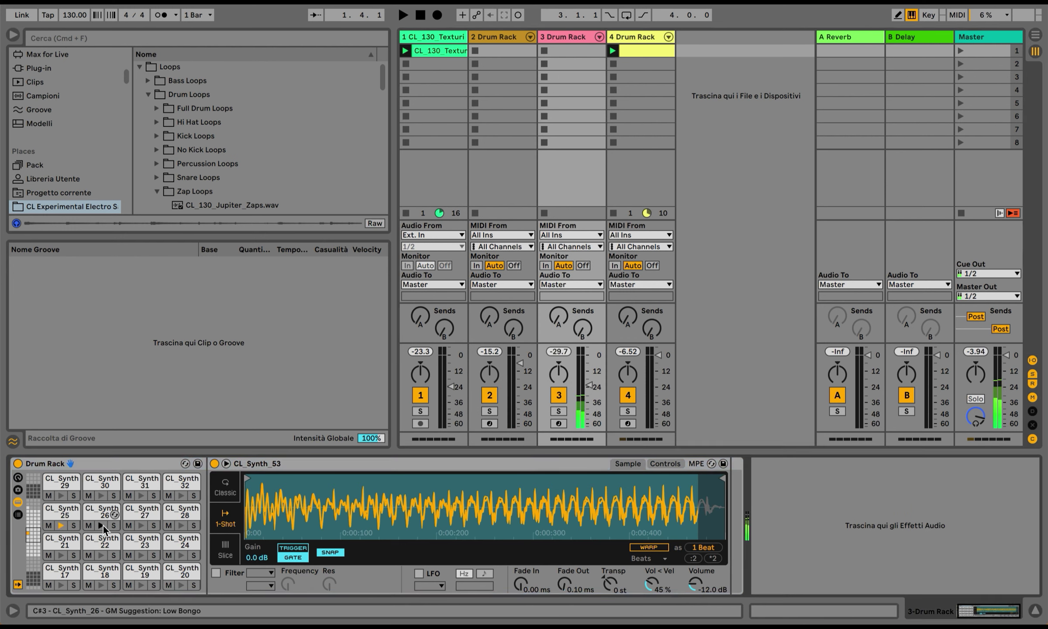
click(101, 526)
click(143, 527)
click(177, 527)
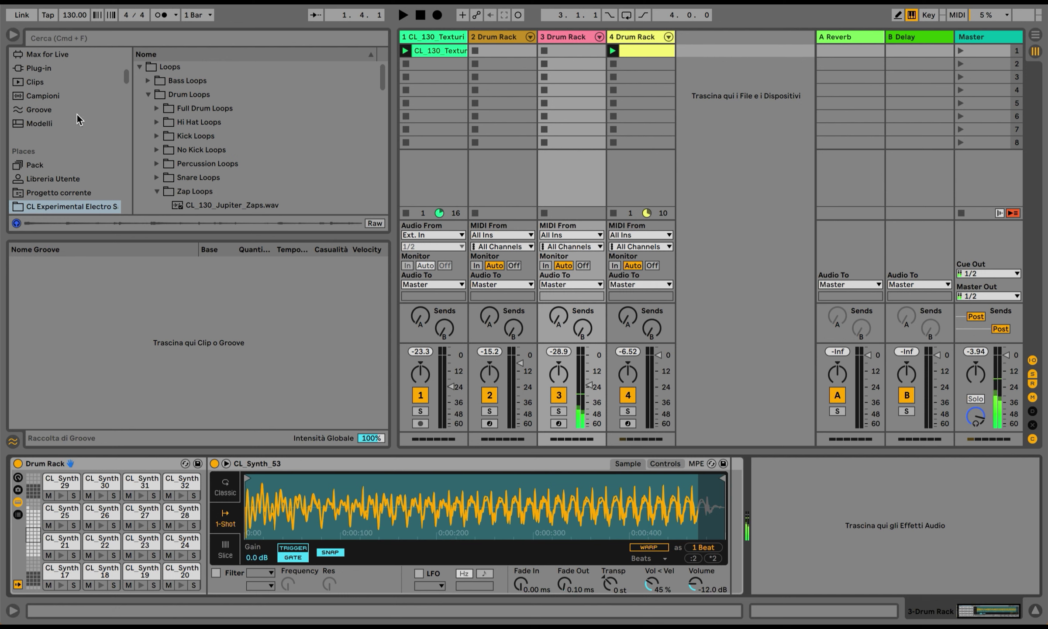
Step: Drag an Arpeggiator from MIDI Effects in front of track 2's Drum Rack
scroll(72, 122, down, 3)
click(69, 166)
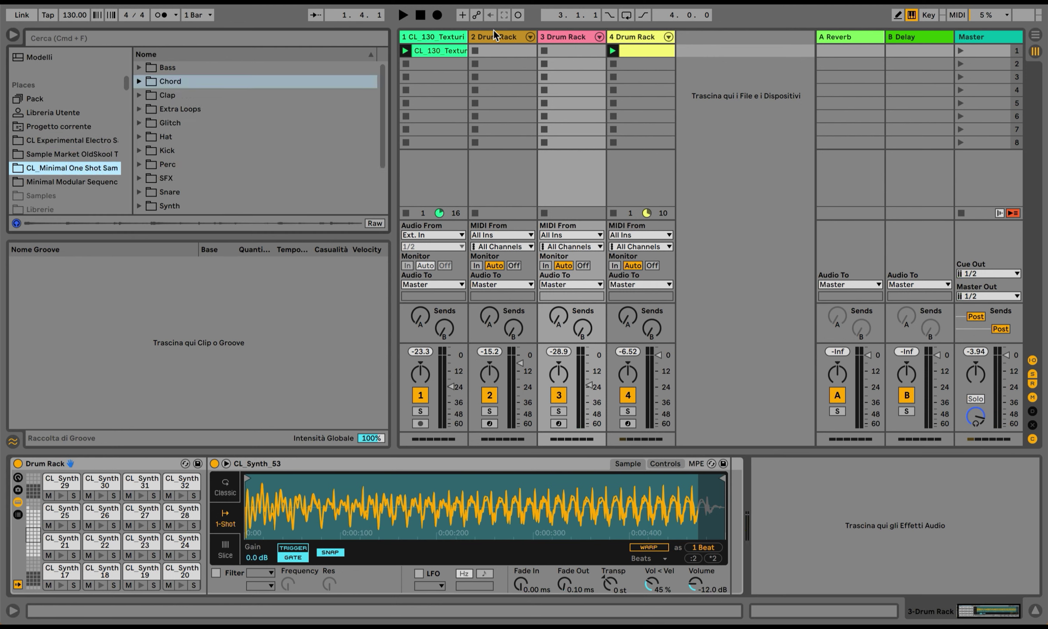
scroll(74, 102, up, 5)
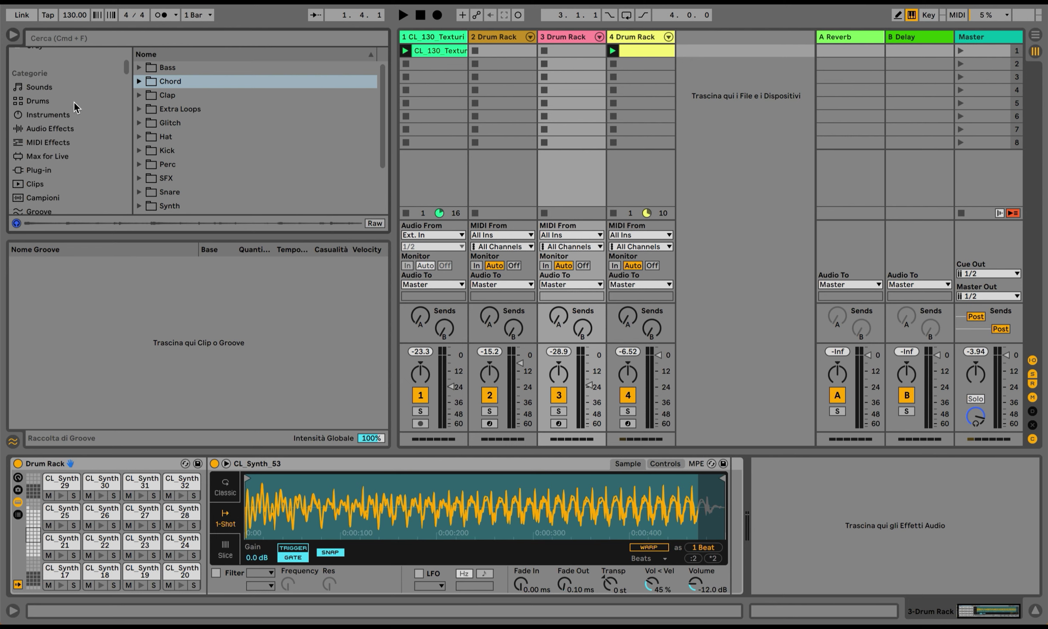
click(48, 143)
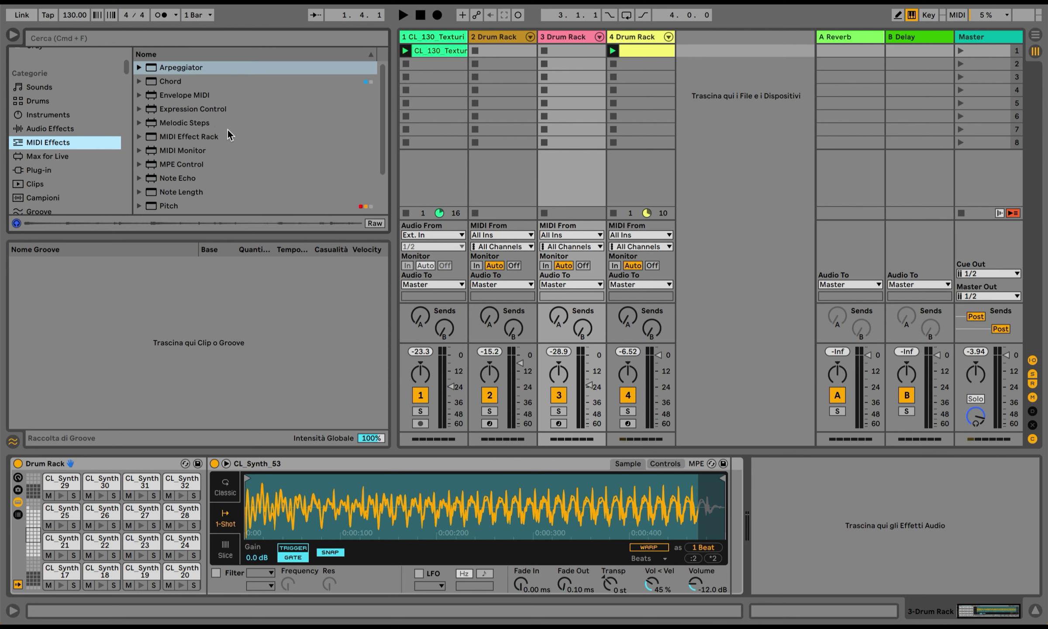
click(482, 39)
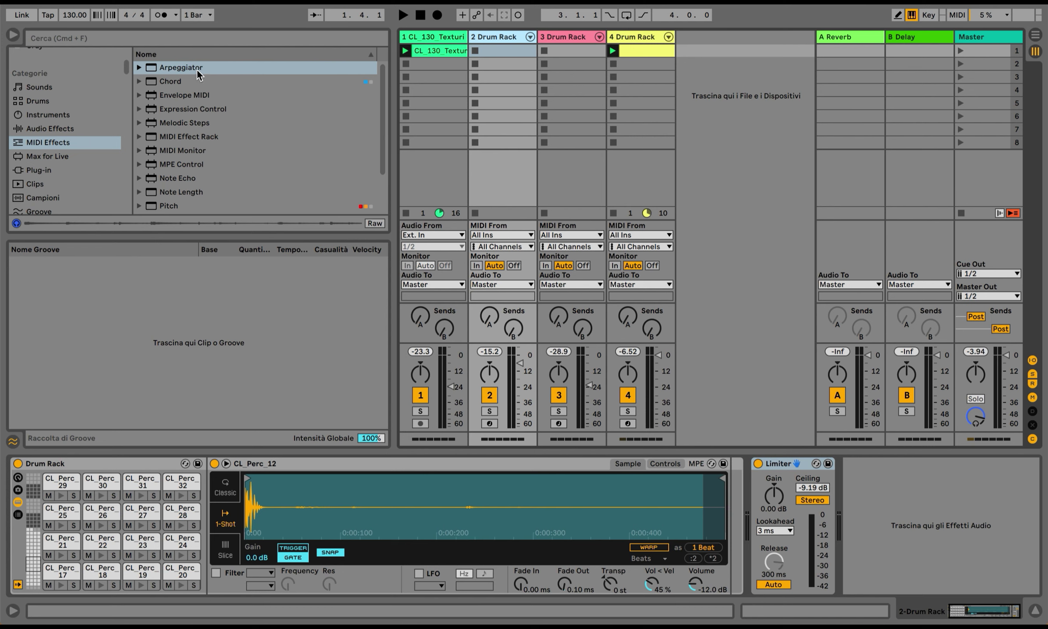
drag(199, 75, 18, 470)
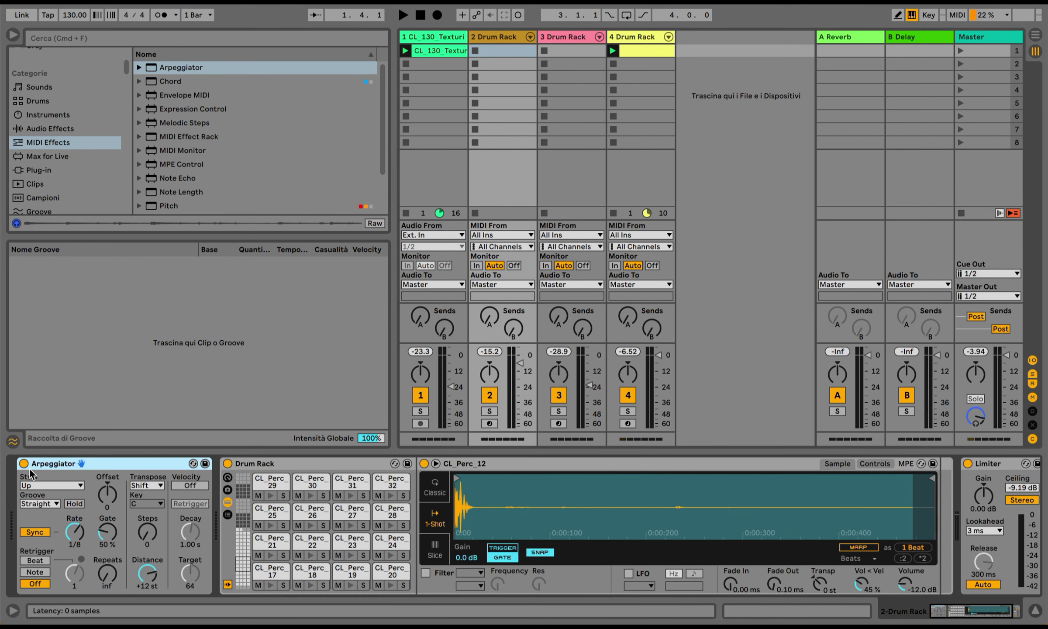
Step: Solo track 2 and create an empty 2-bar MIDI clip with an enlarged note editor
click(490, 412)
double_click(506, 51)
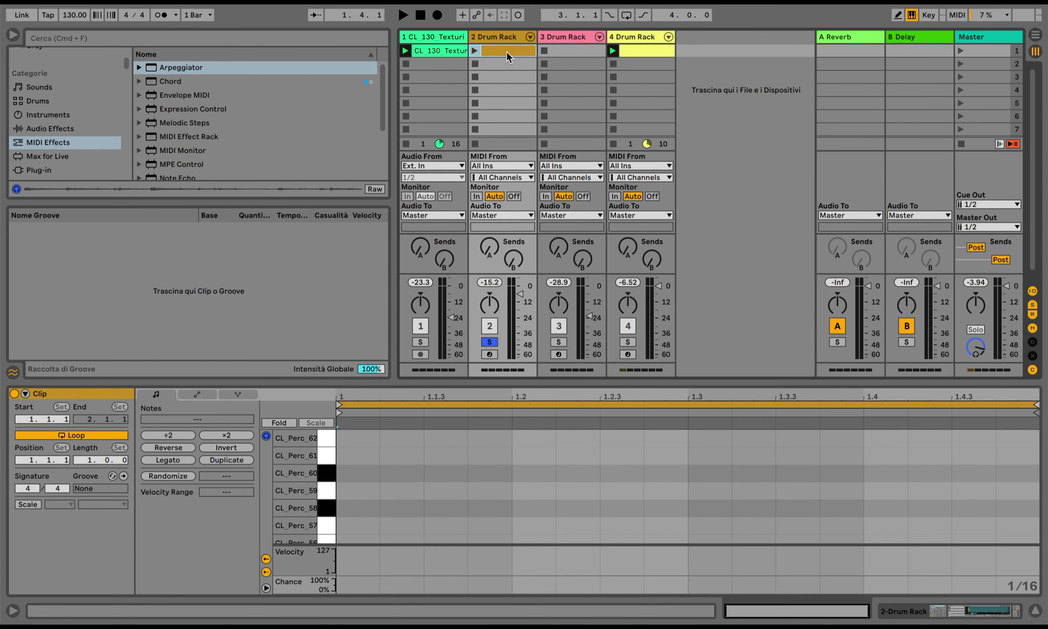
drag(470, 381, 470, 189)
scroll(455, 379, down, 10)
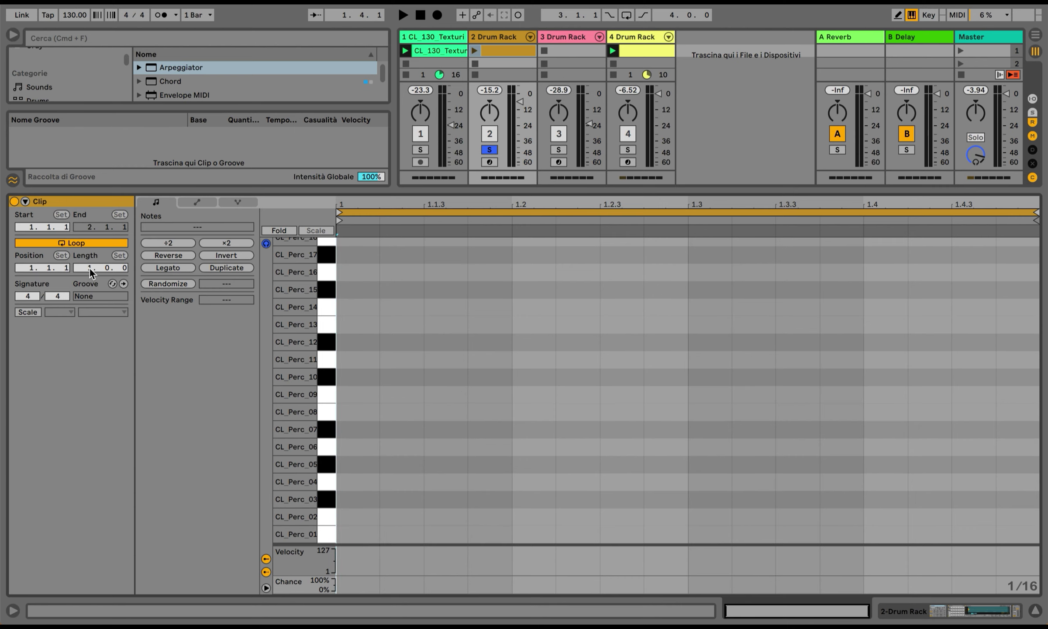
key(Return)
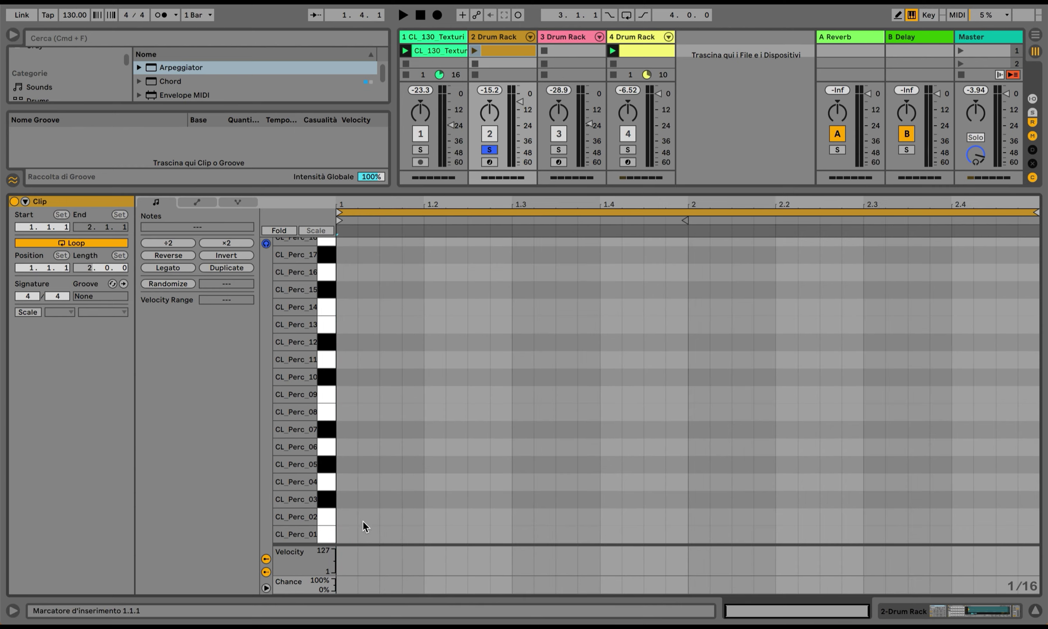
Step: Draw a lengthened CL_Perc_01 note at the clip start and duplicate it three times
double_click(350, 533)
drag(356, 532, 488, 537)
key(super+d)
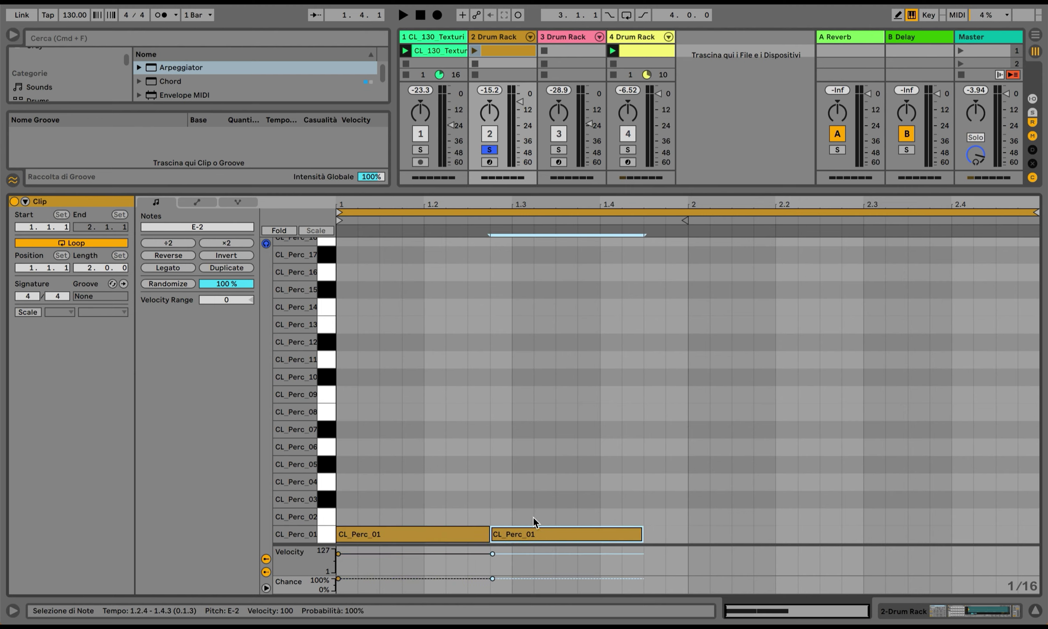
key(super+d)
key(super+d)
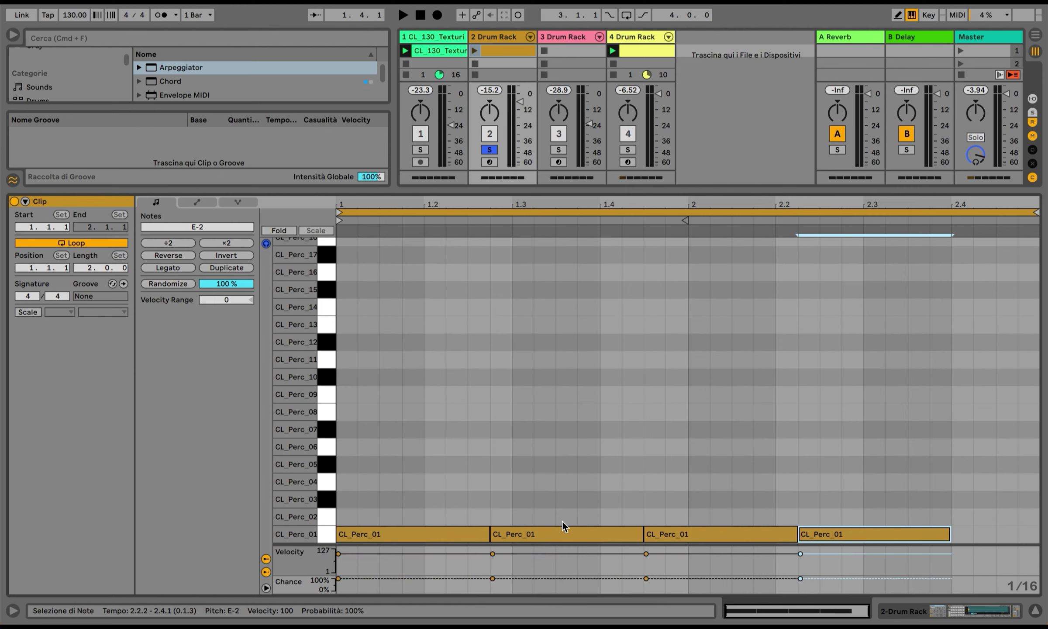
key(super+d)
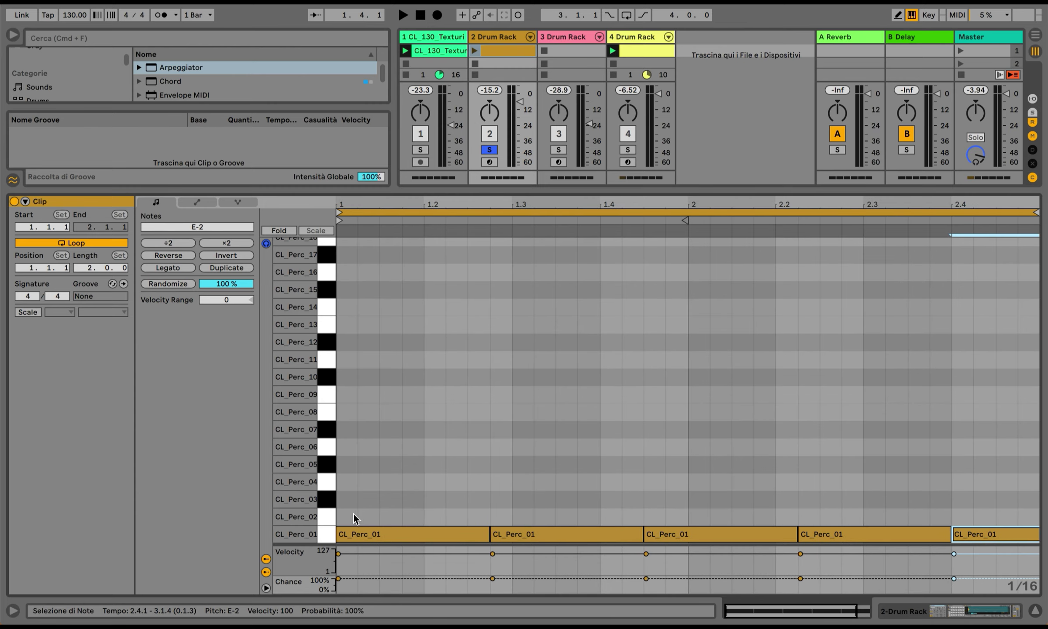
Step: Shorten the last CL_Perc_01 note to end before bar 3, then select all five notes
click(347, 532)
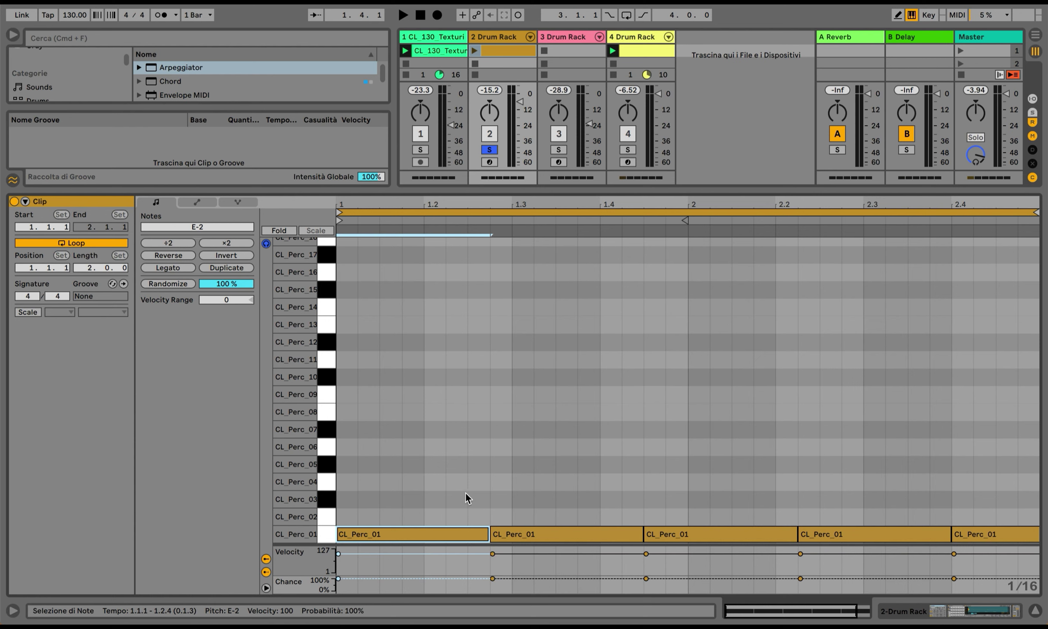
scroll(457, 486, right, 3)
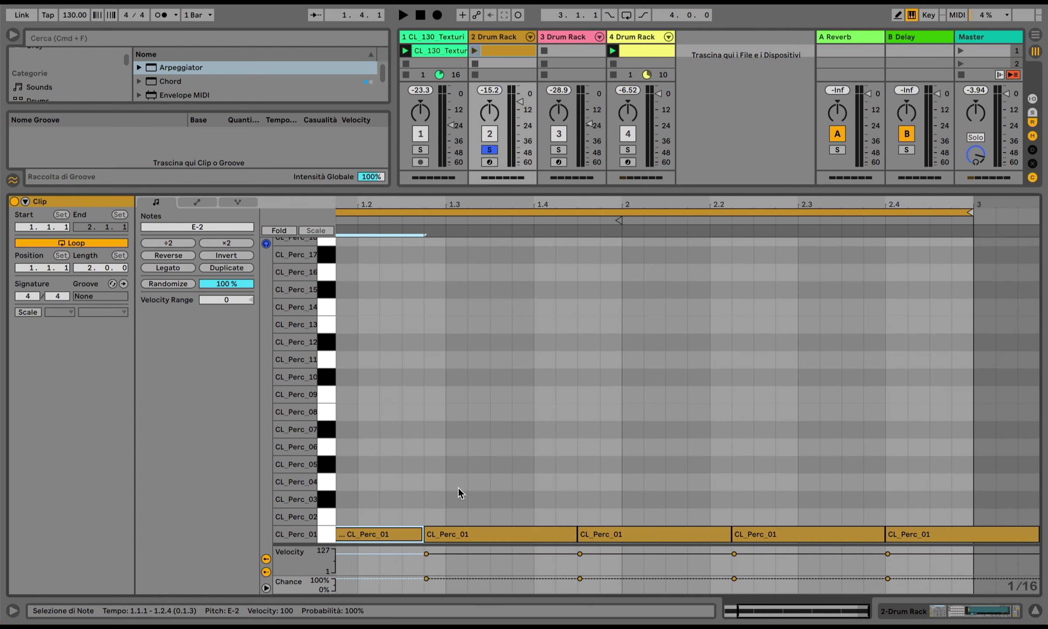
click(957, 532)
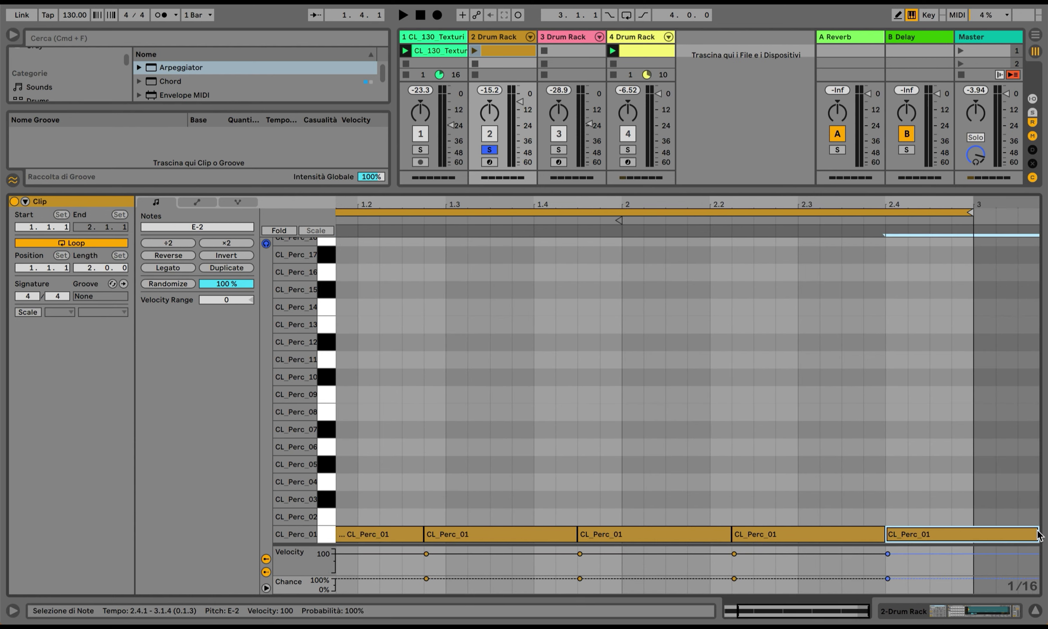
drag(1035, 533, 973, 533)
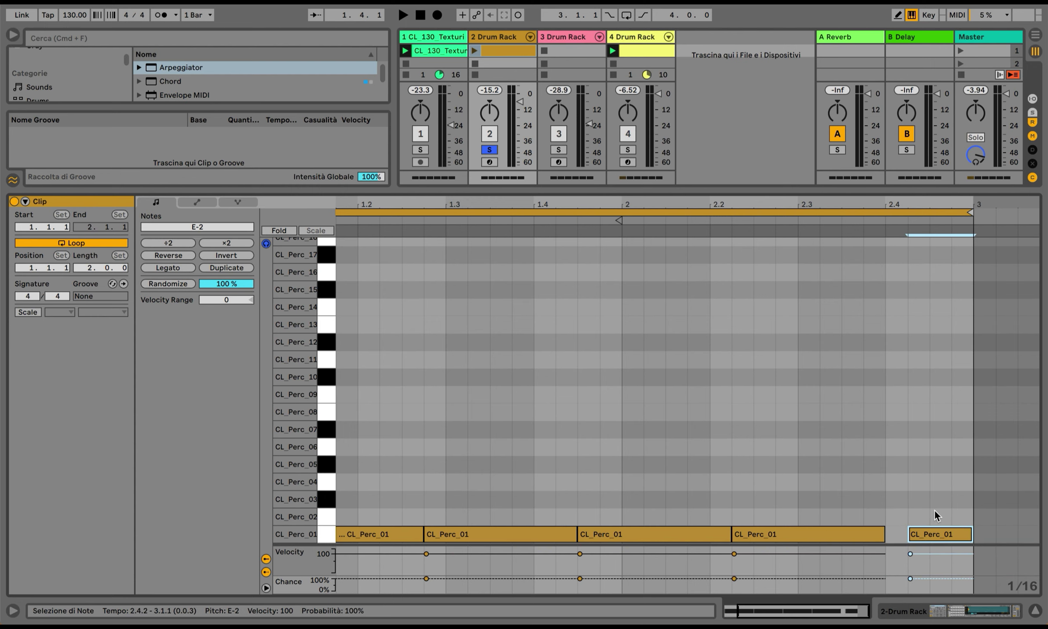
scroll(934, 515, down, 2)
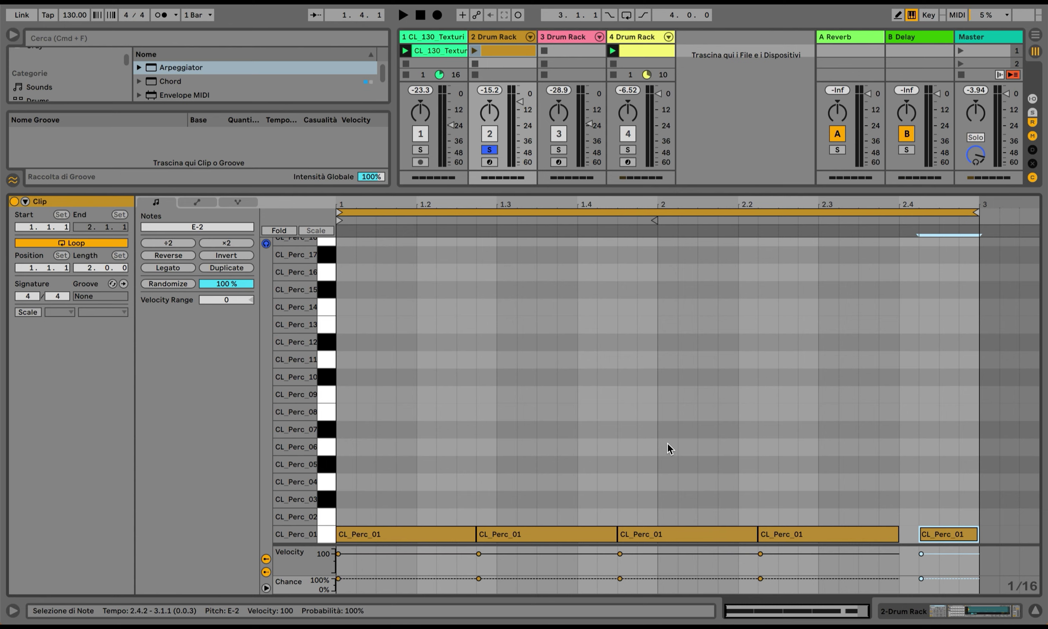
drag(395, 446, 989, 531)
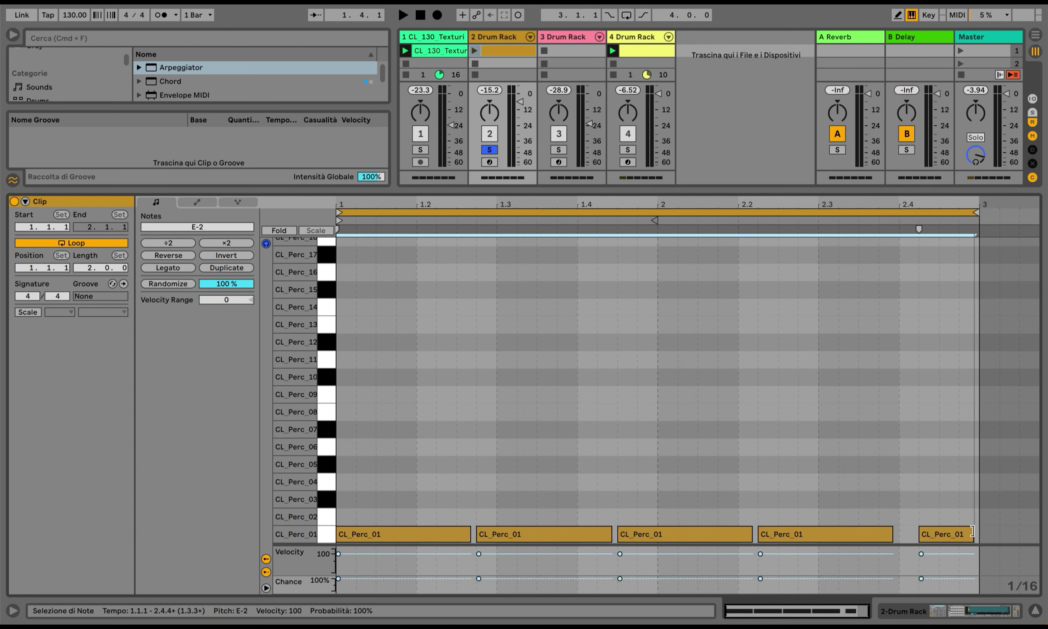
Step: Raise the drum track Arpeggiator's Steps to 4 and audition the CL_Perc_17 sound
click(990, 608)
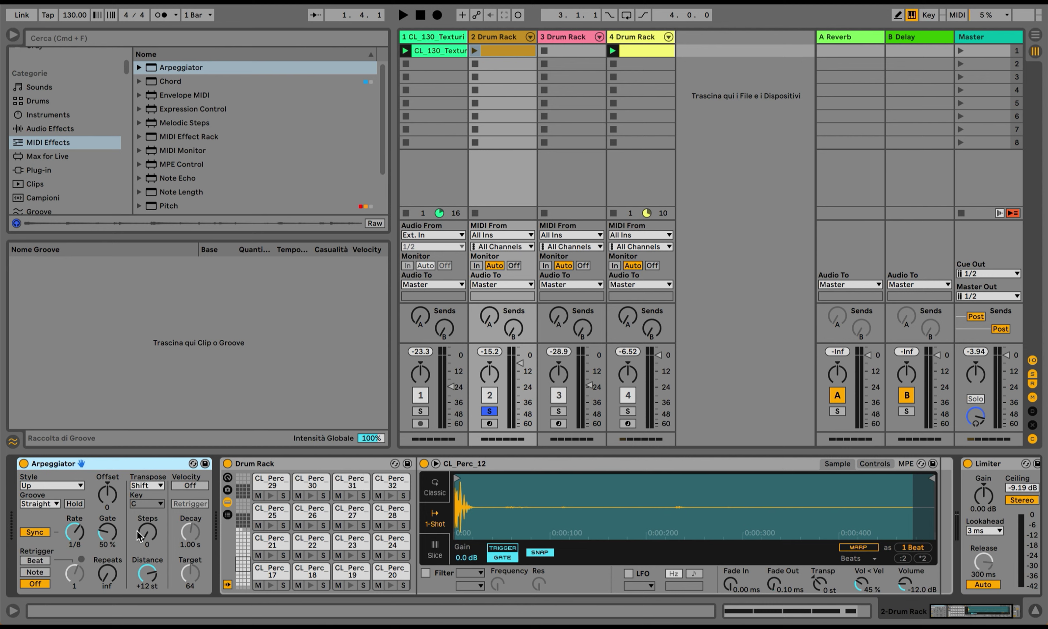
drag(141, 533, 141, 529)
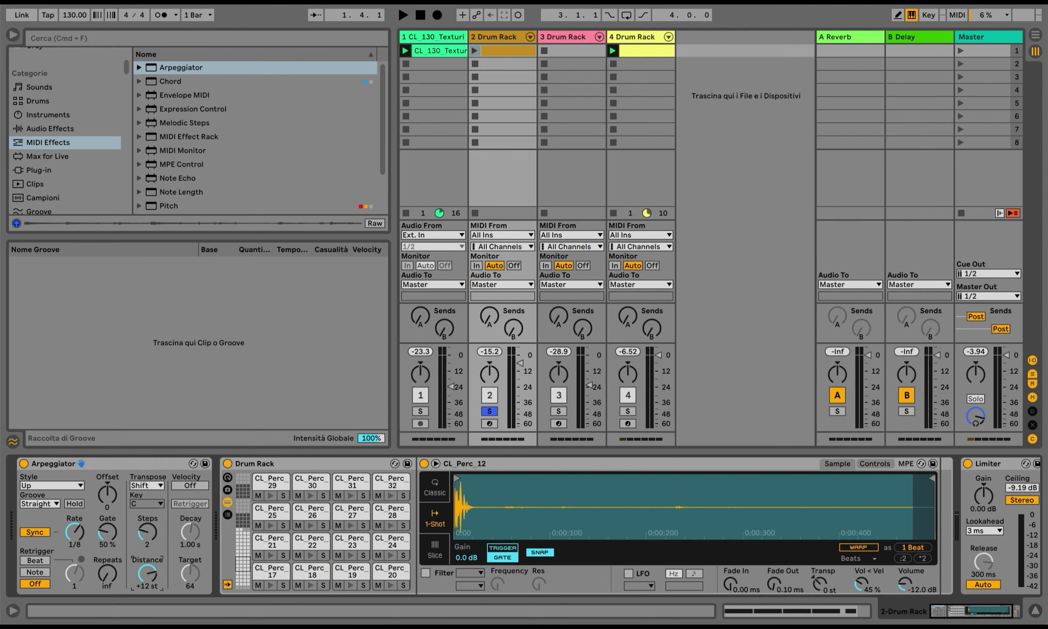
click(147, 532)
click(273, 572)
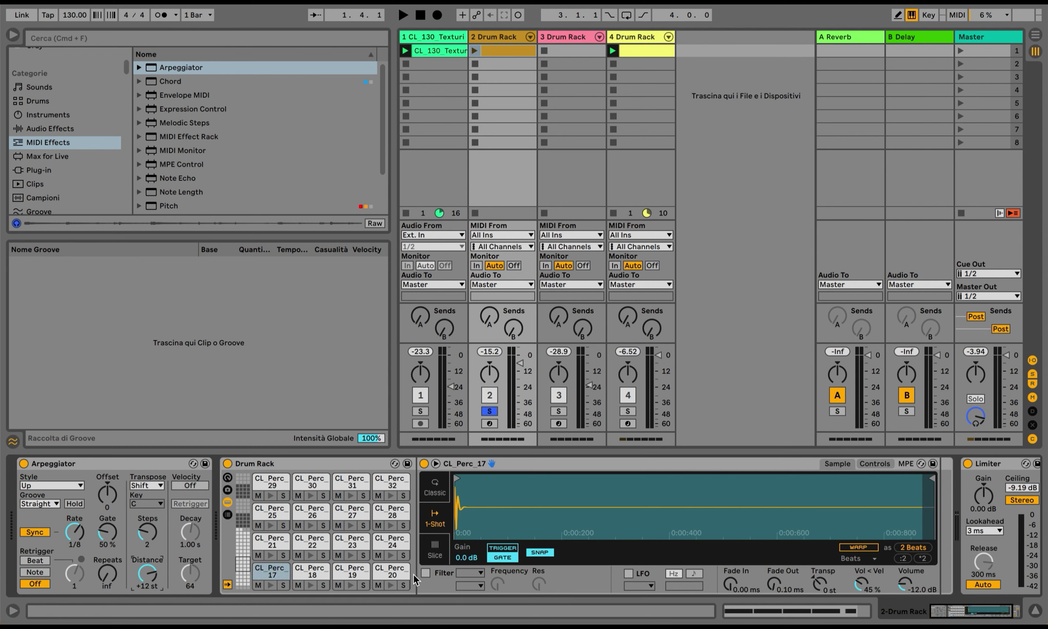
click(273, 578)
Step: Launch the drum clip on track 2 and fine-tune the arpeggiator step count
scroll(368, 553, up, 4)
scroll(368, 553, right, 4)
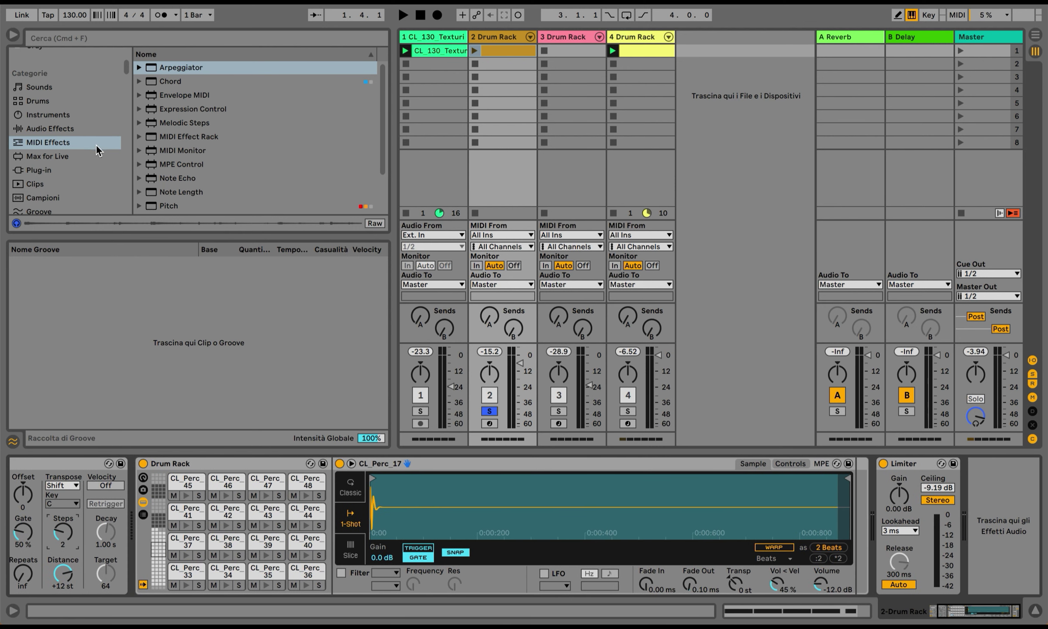
drag(181, 67, 489, 399)
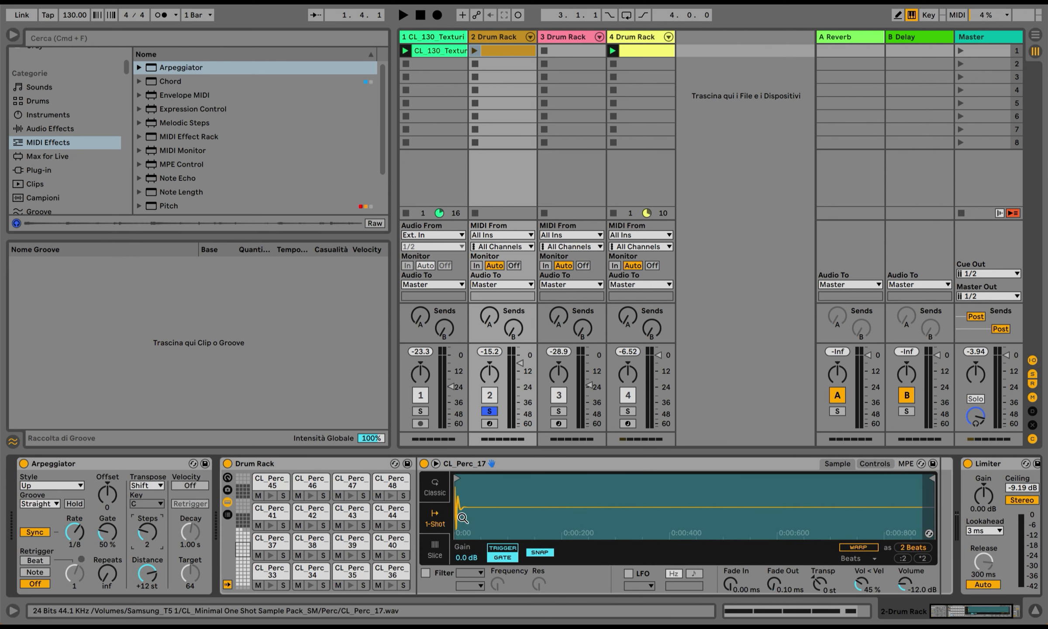
click(474, 52)
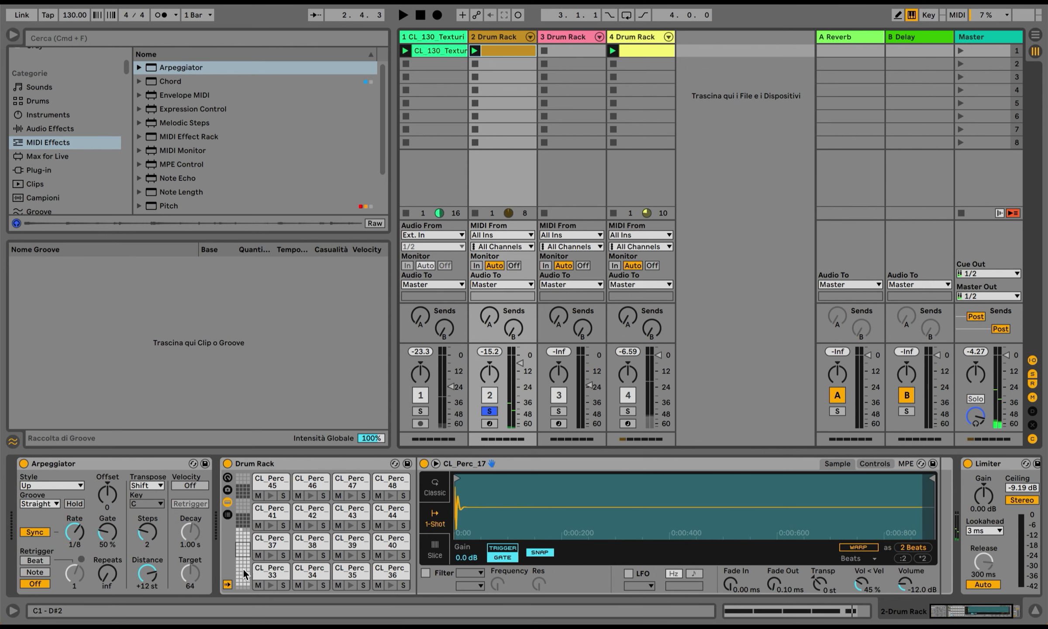
click(147, 533)
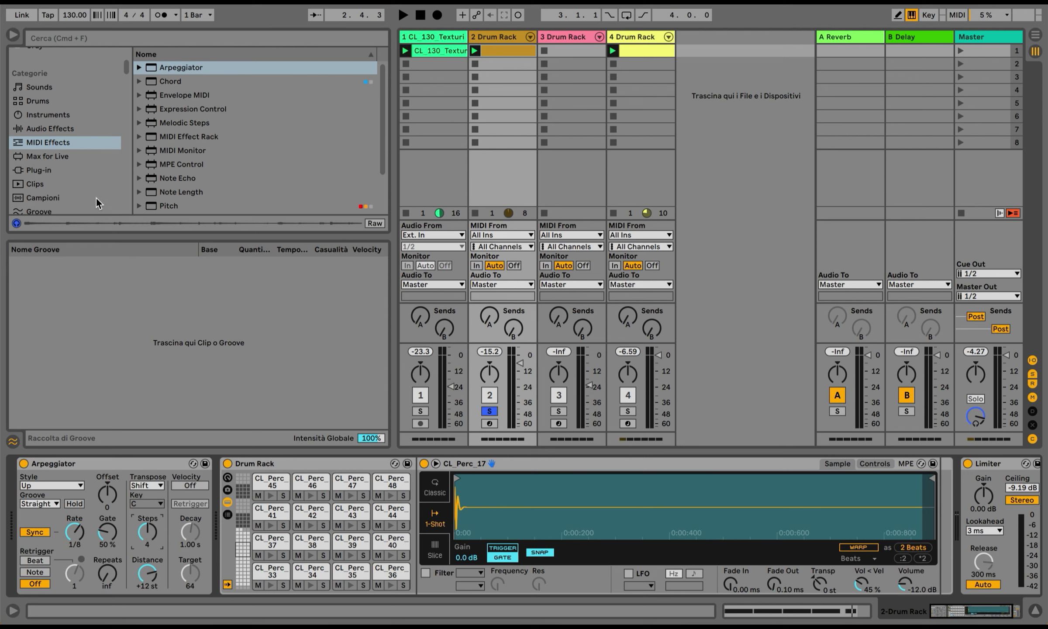
Step: Search 'lfo' in the Max for Live devices and load an LFO onto the drum track
click(59, 159)
click(318, 39)
text(lfo)
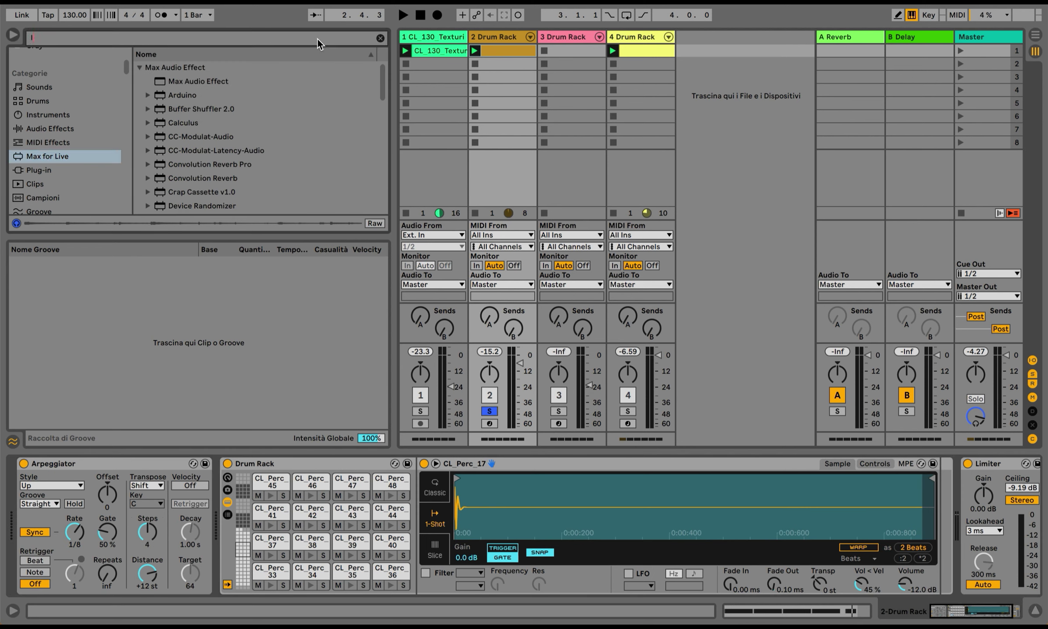
double_click(184, 123)
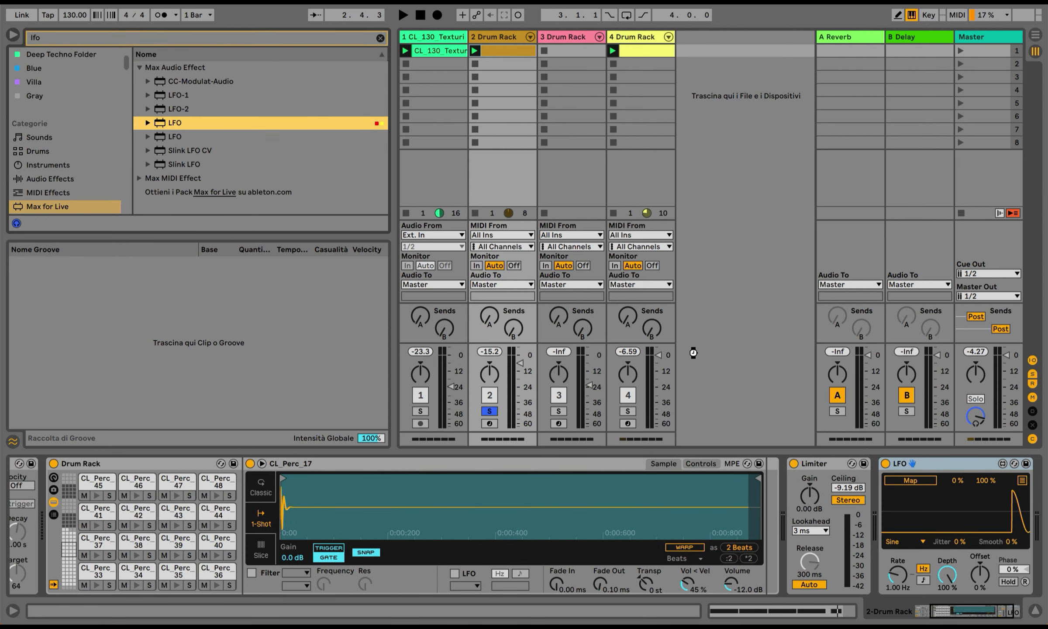
Step: Map the LFO to the Arpeggiator's transpose Distance with a 50 minimum and 60 maximum
click(751, 481)
scroll(751, 481, left, 8)
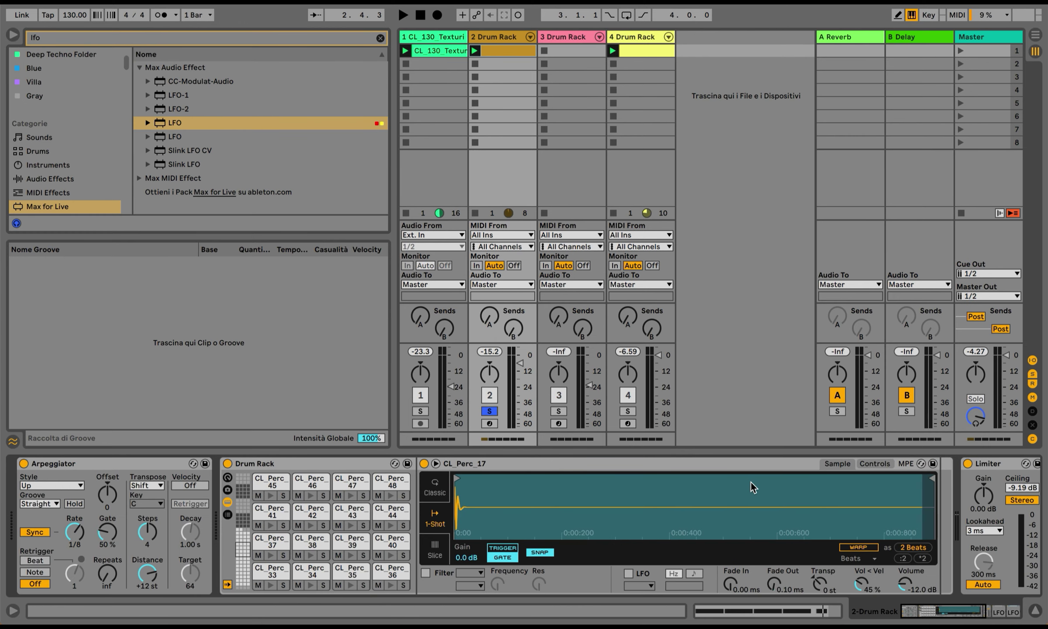
click(147, 573)
scroll(384, 570, right, 9)
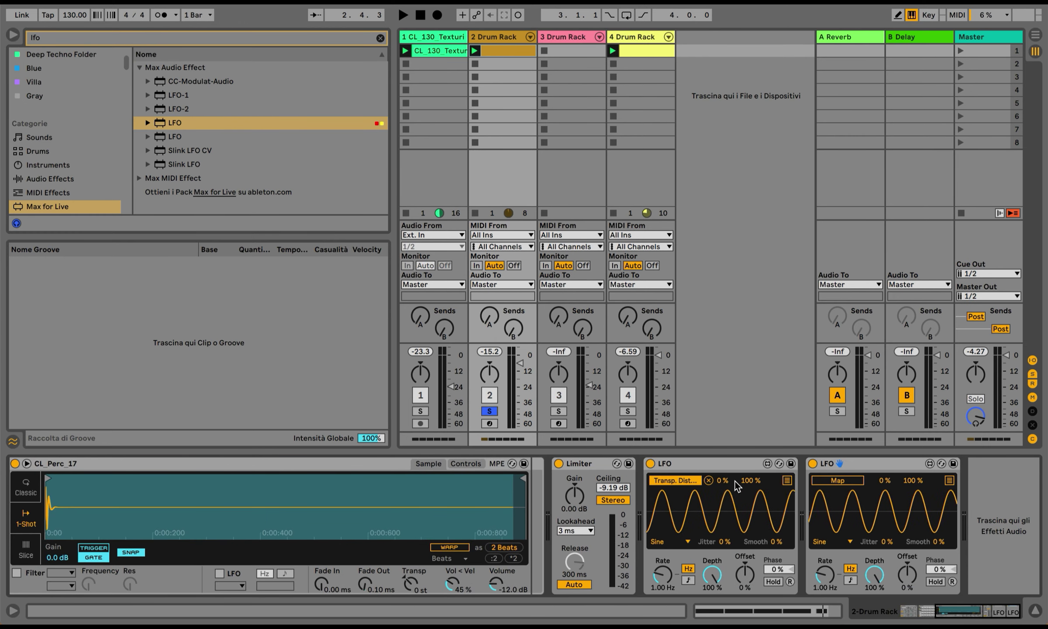
click(723, 480)
text(50)
key(Return)
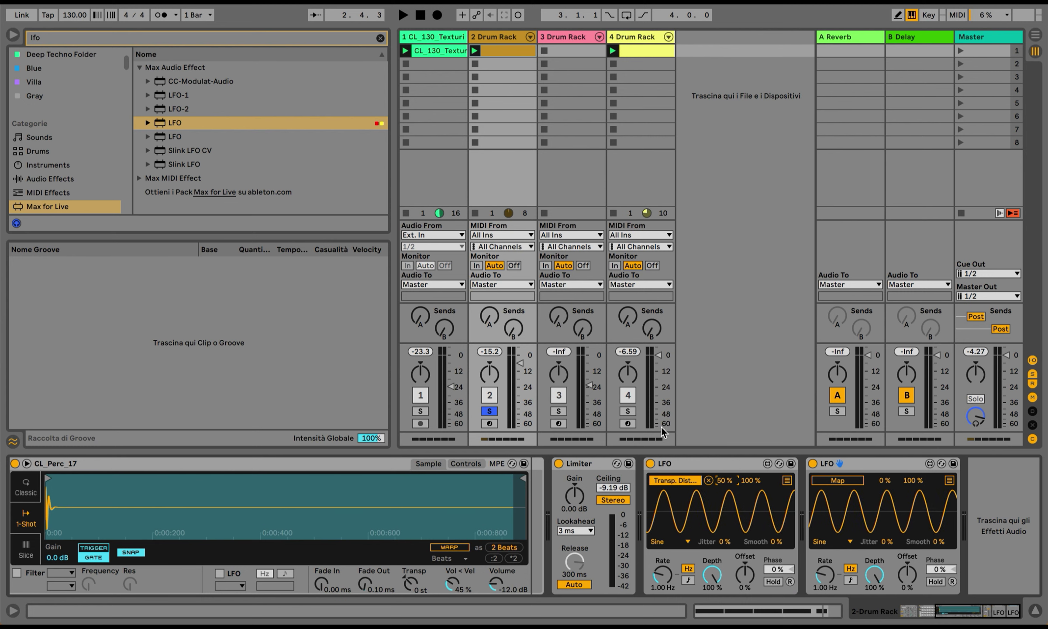
click(757, 482)
text(60)
key(Return)
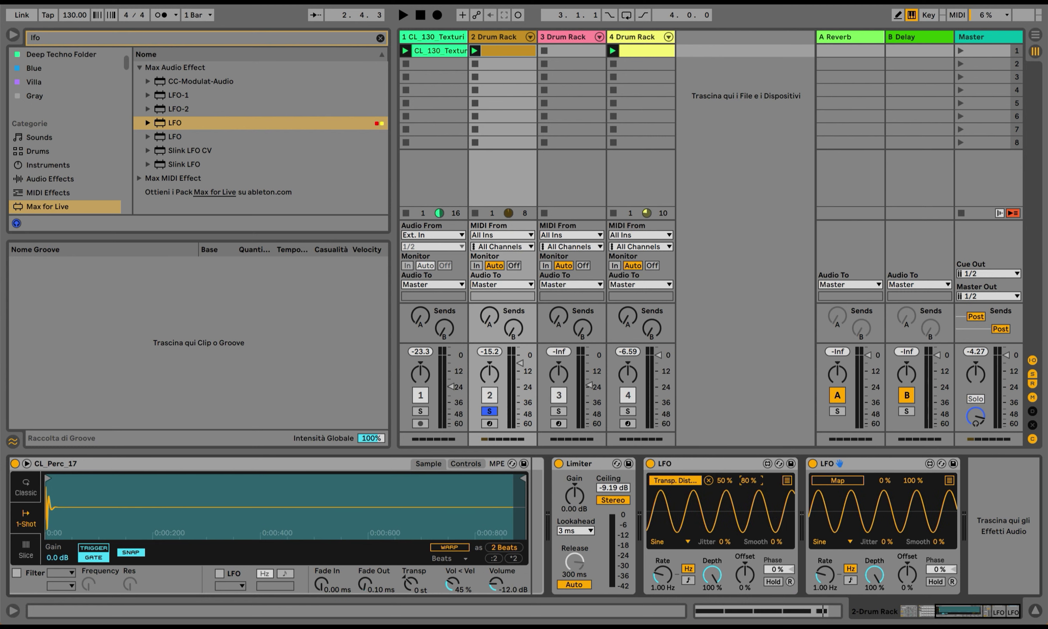
Step: Map the second LFO to the Arpeggiator Style and slow down its rate
scroll(758, 482, left, 9)
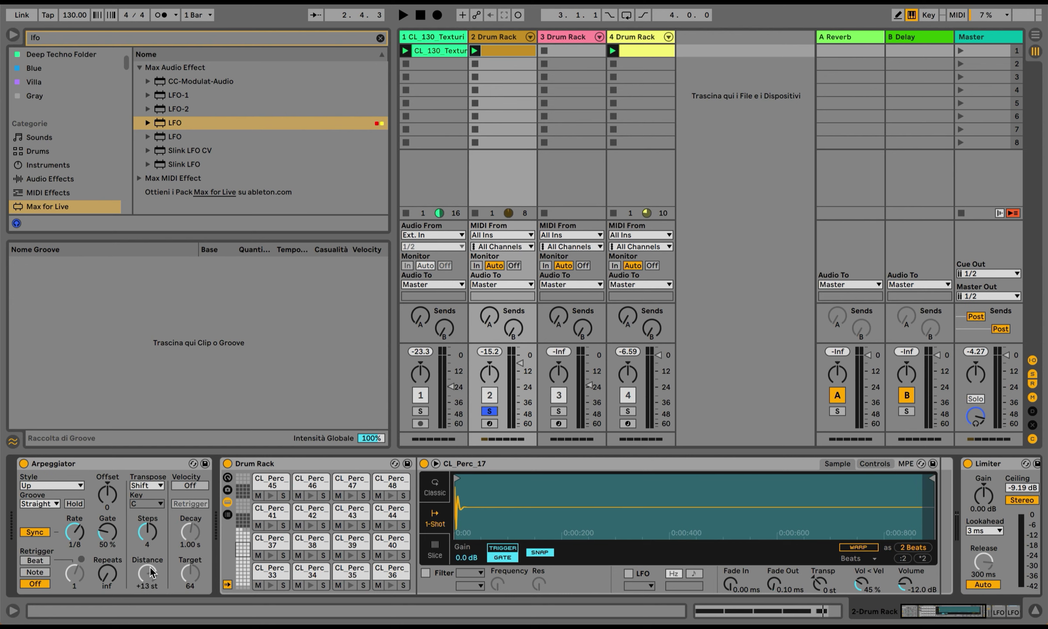
scroll(202, 545, right, 9)
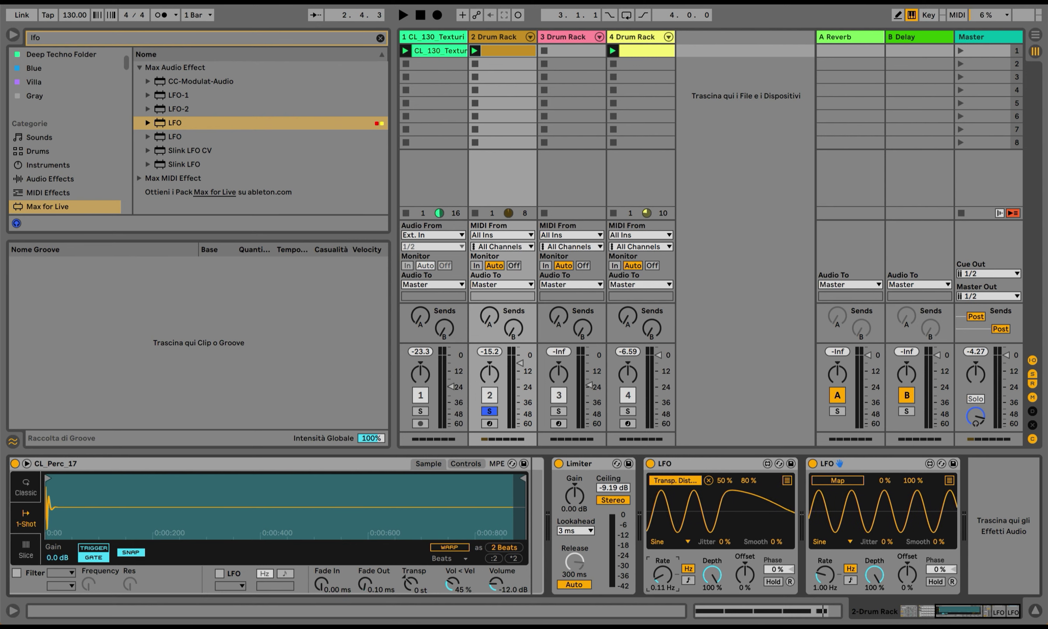
scroll(154, 583, left, 10)
scroll(154, 583, right, 4)
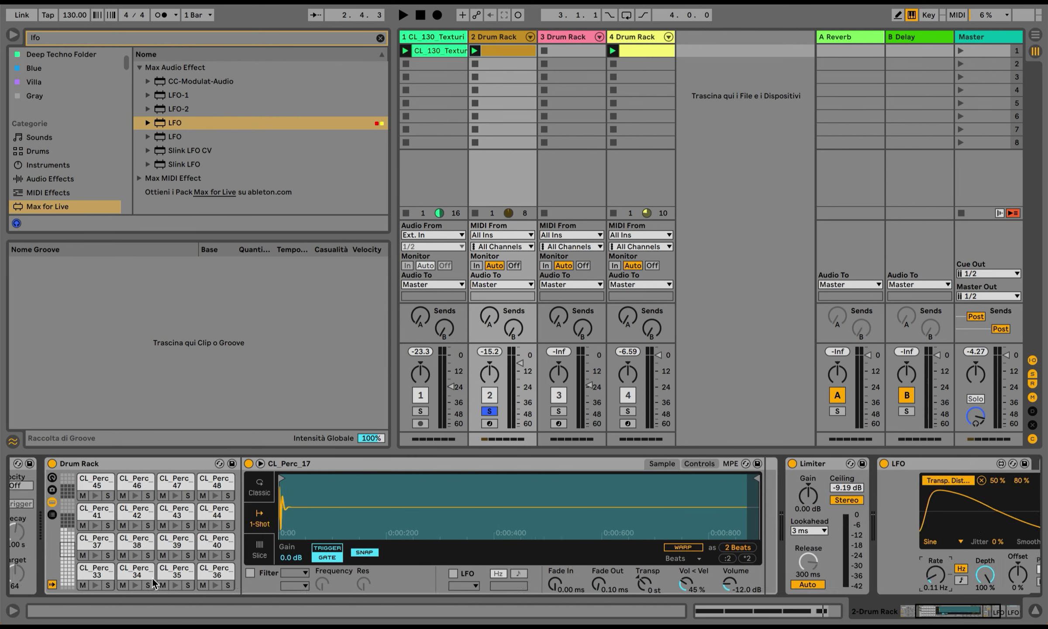
scroll(153, 583, right, 5)
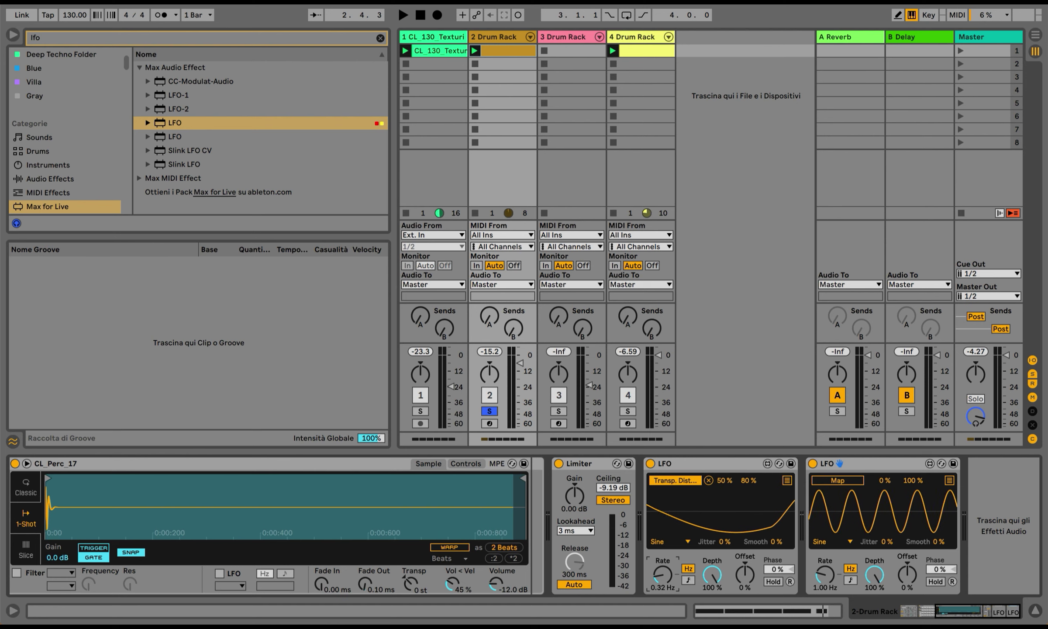
scroll(663, 581, up, 5)
scroll(662, 580, down, 5)
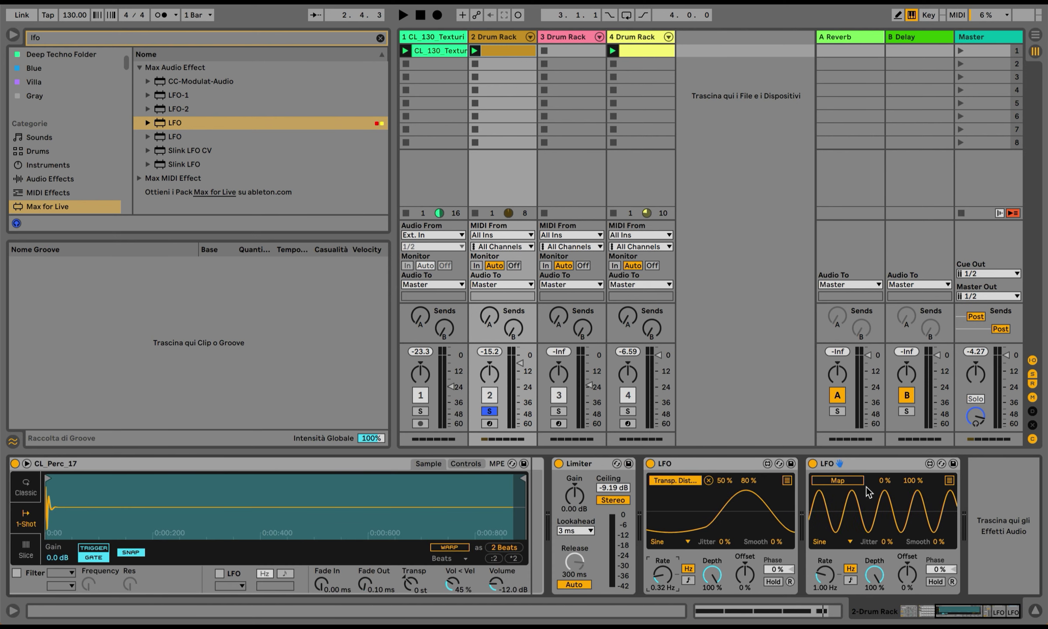
scroll(844, 482, left, 5)
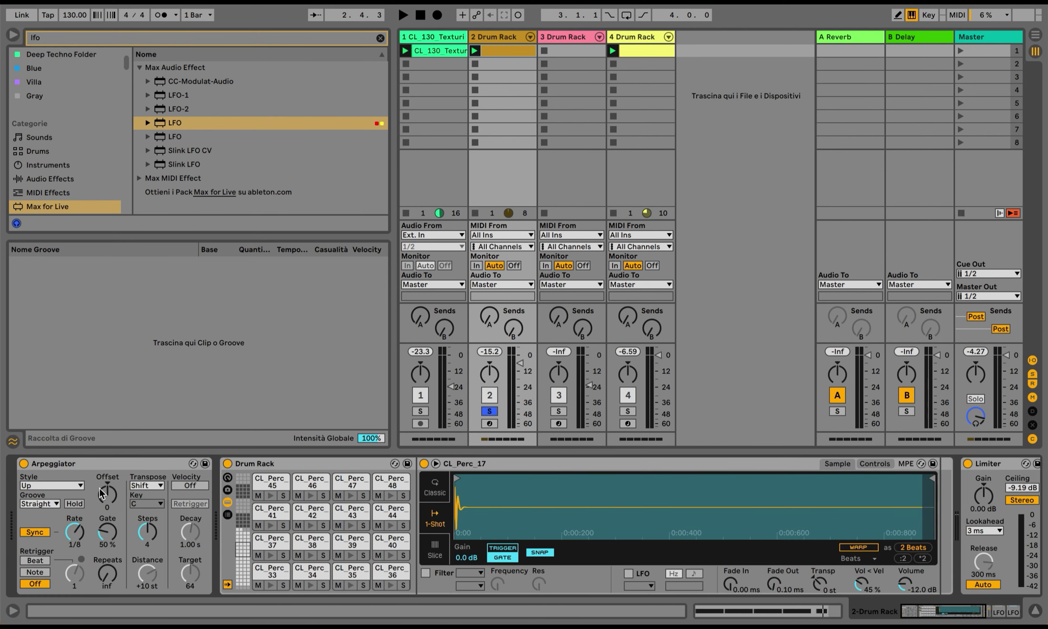
click(61, 485)
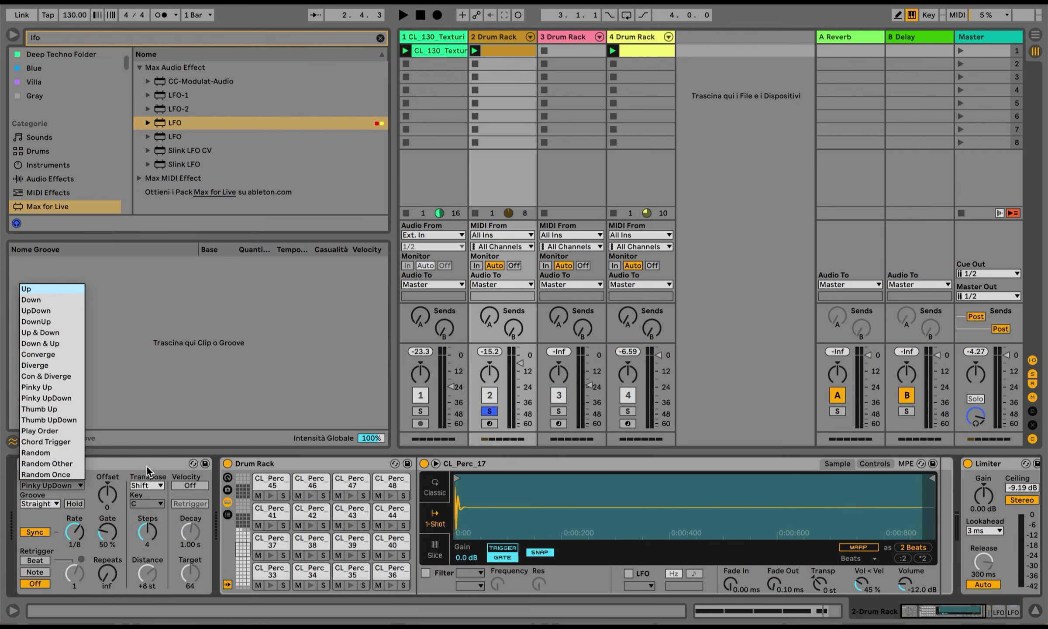
scroll(148, 471, down, 5)
drag(825, 574, 824, 585)
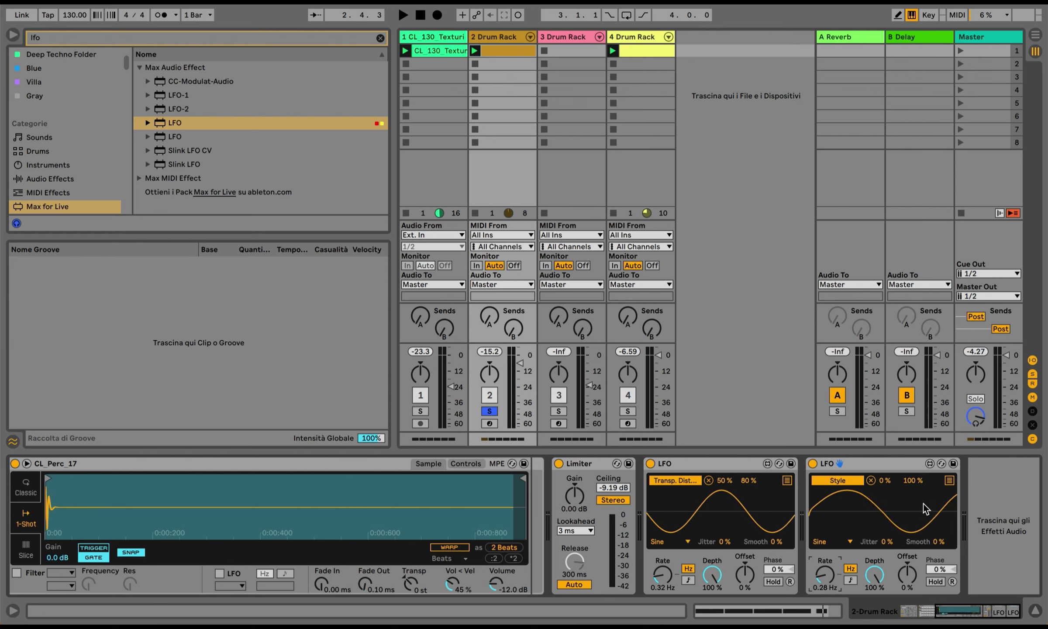
Step: Select the second LFO's maximum amount and start the drum clip playing
click(913, 481)
scroll(235, 550, left, 10)
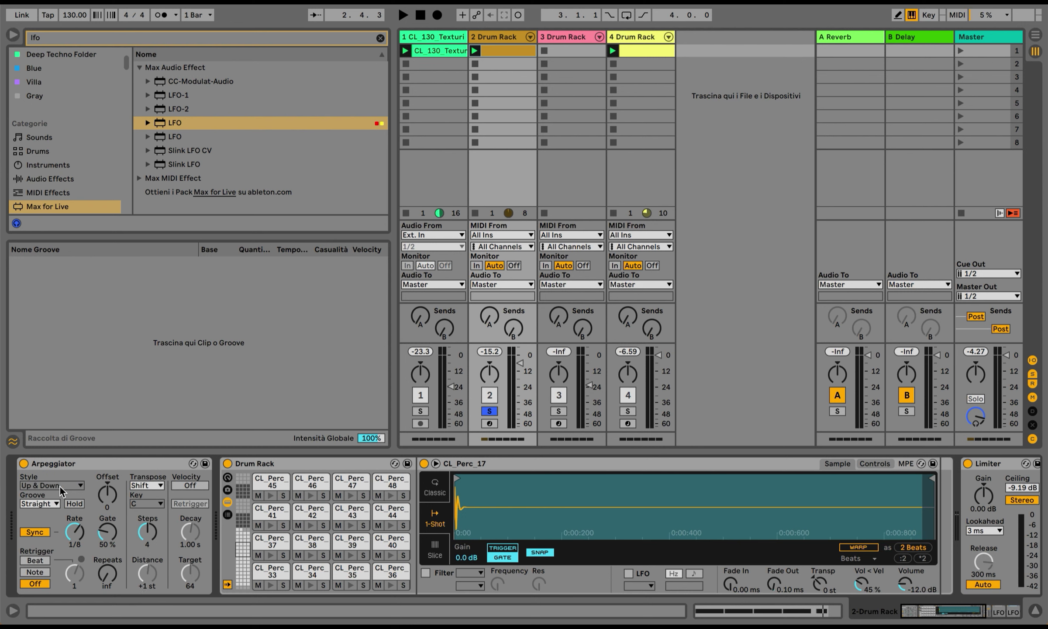
click(474, 51)
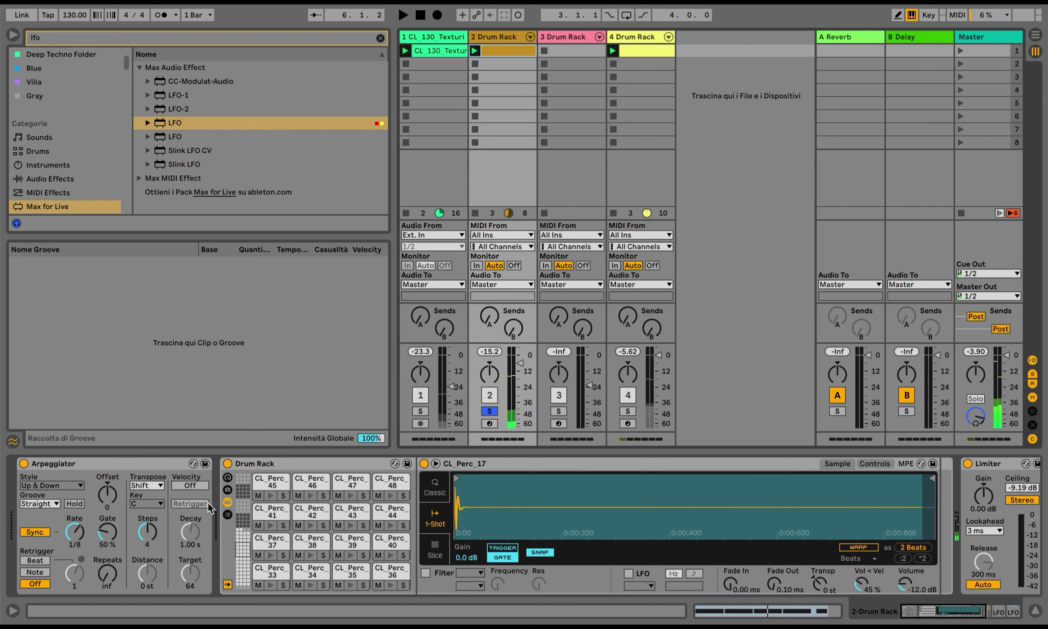
Step: Group the Arpeggiator into a MIDI Effect Rack and show the first LFO's mappings
click(147, 465)
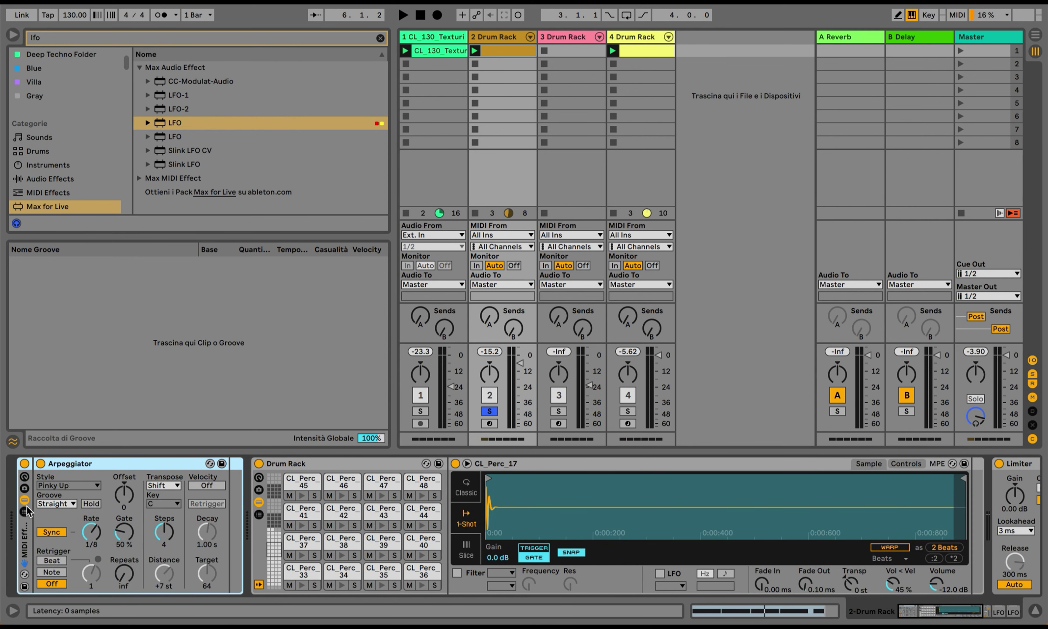
key(ctrl+g)
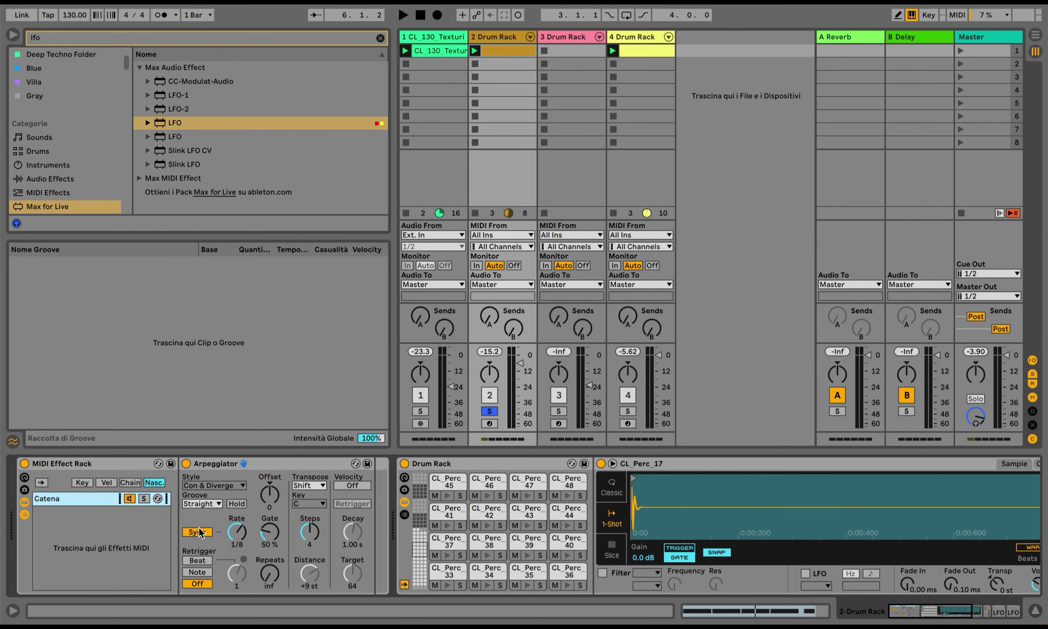
scroll(524, 515, right, 10)
click(787, 480)
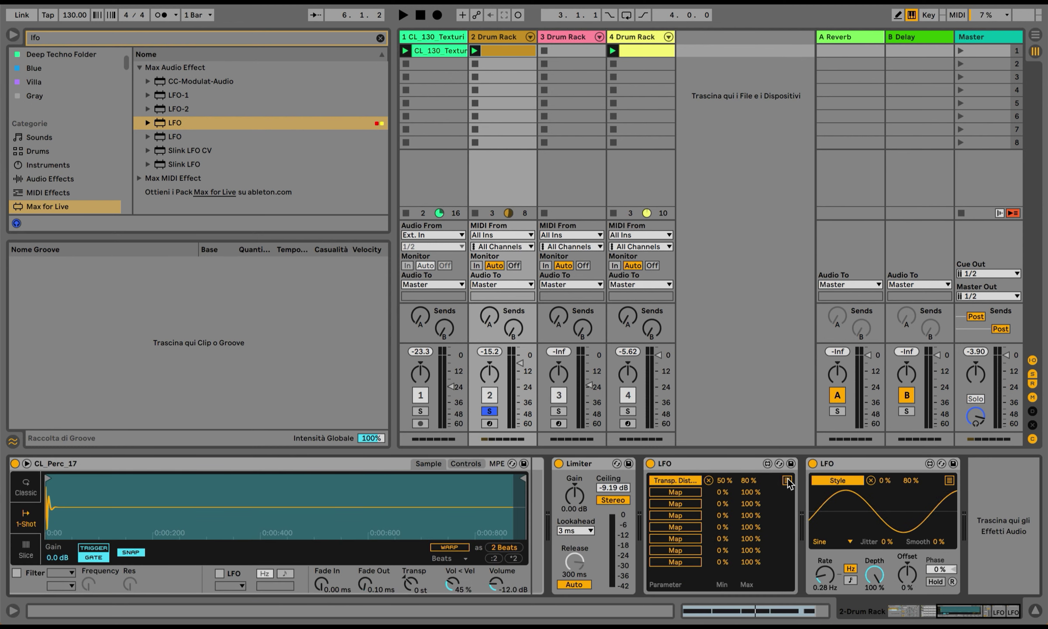
Step: Set the second mapping's range to a 50 % minimum and 80 % maximum
scroll(687, 496, left, 10)
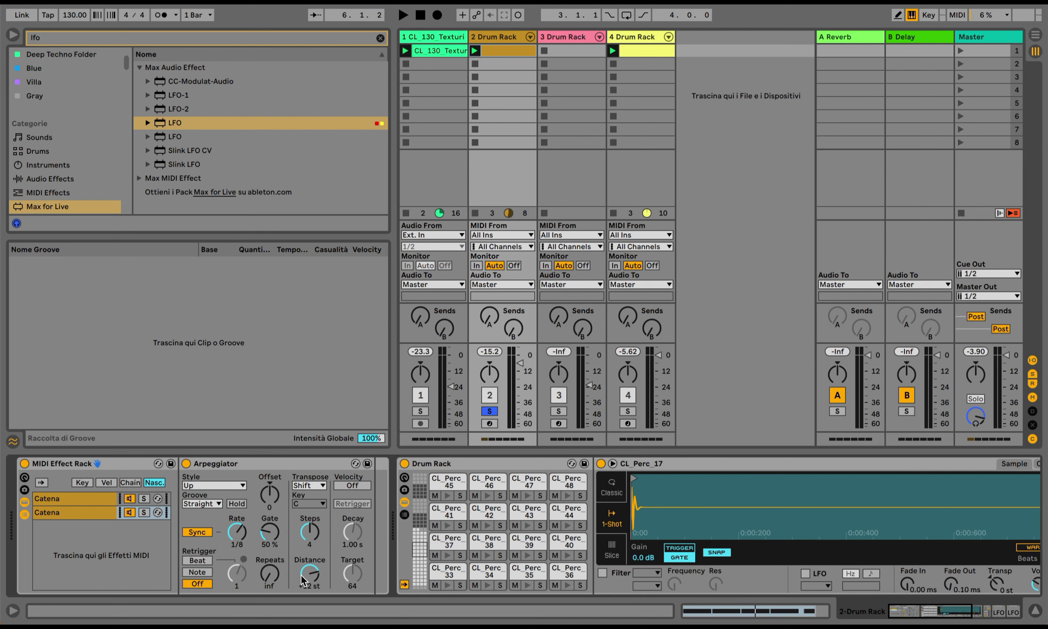
scroll(726, 494, right, 10)
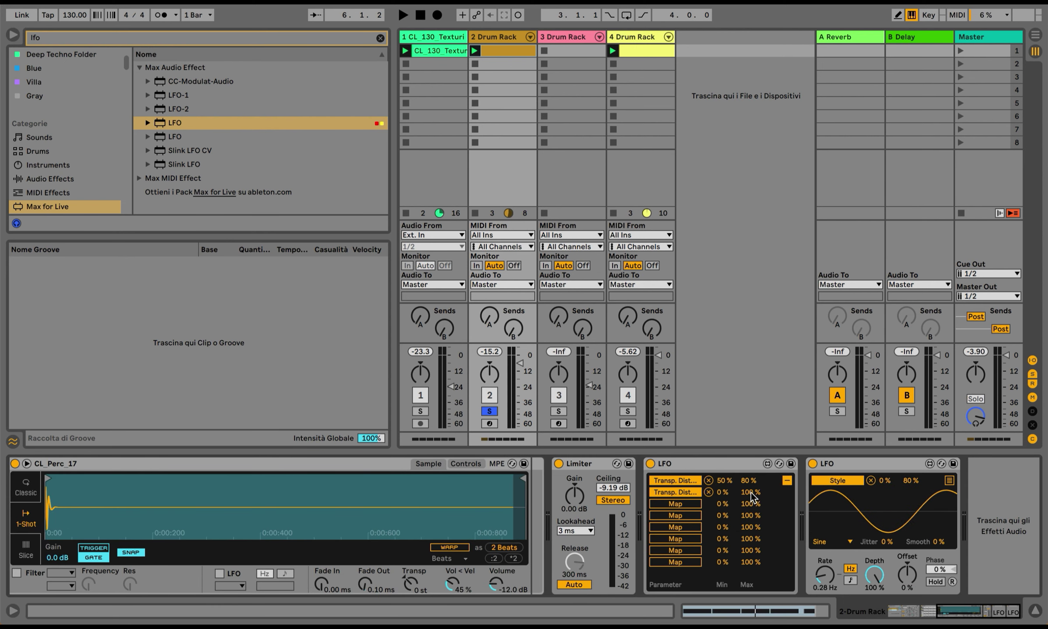
text(50)
key(Return)
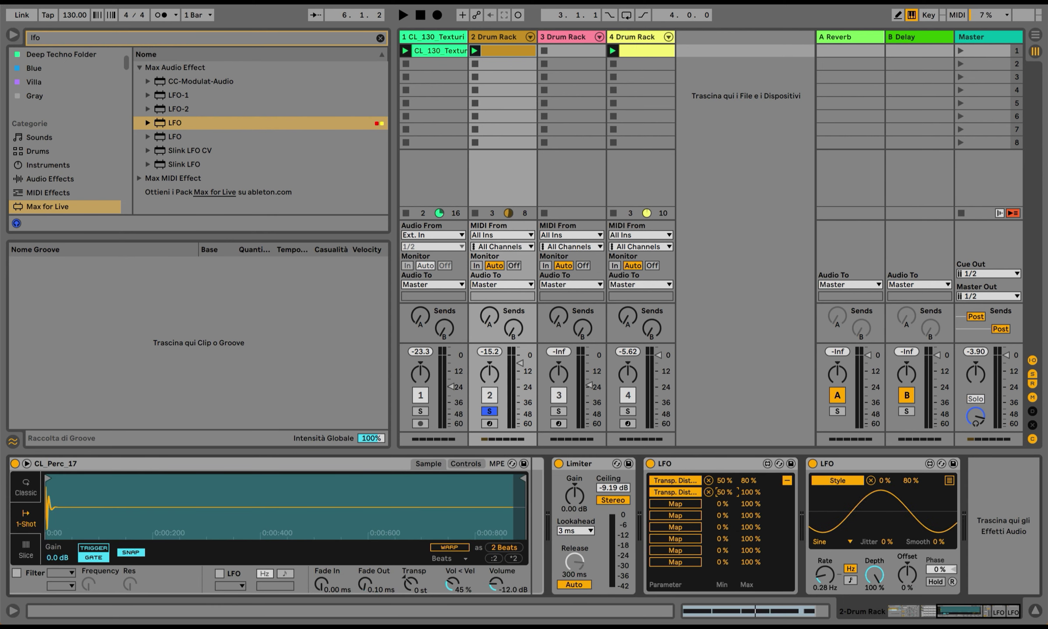
click(754, 494)
text(80)
key(Return)
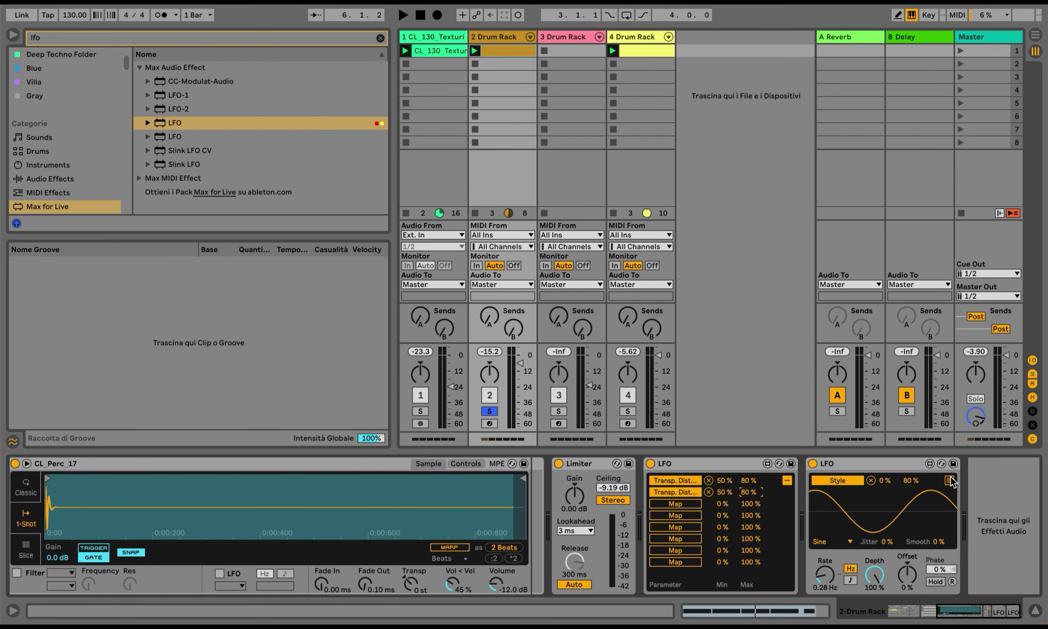
Step: Map the second LFO slot to the Arpeggiator's Style parameter
click(949, 481)
click(844, 492)
scroll(843, 493, left, 10)
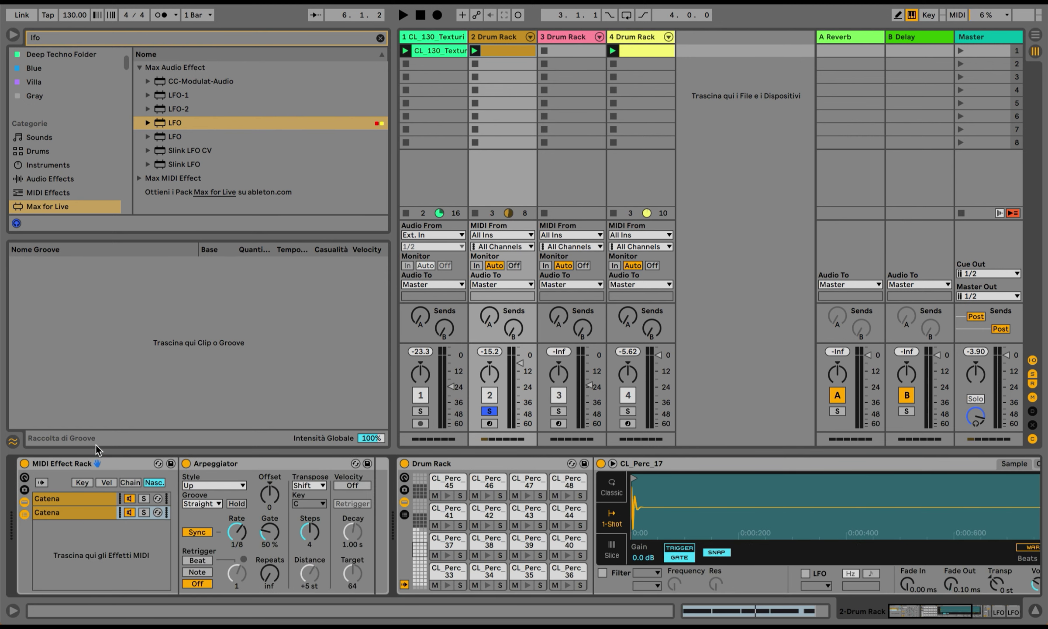
click(212, 487)
click(280, 466)
Step: Turn the Arpeggiator Rate down to 1/16
scroll(281, 467, right, 10)
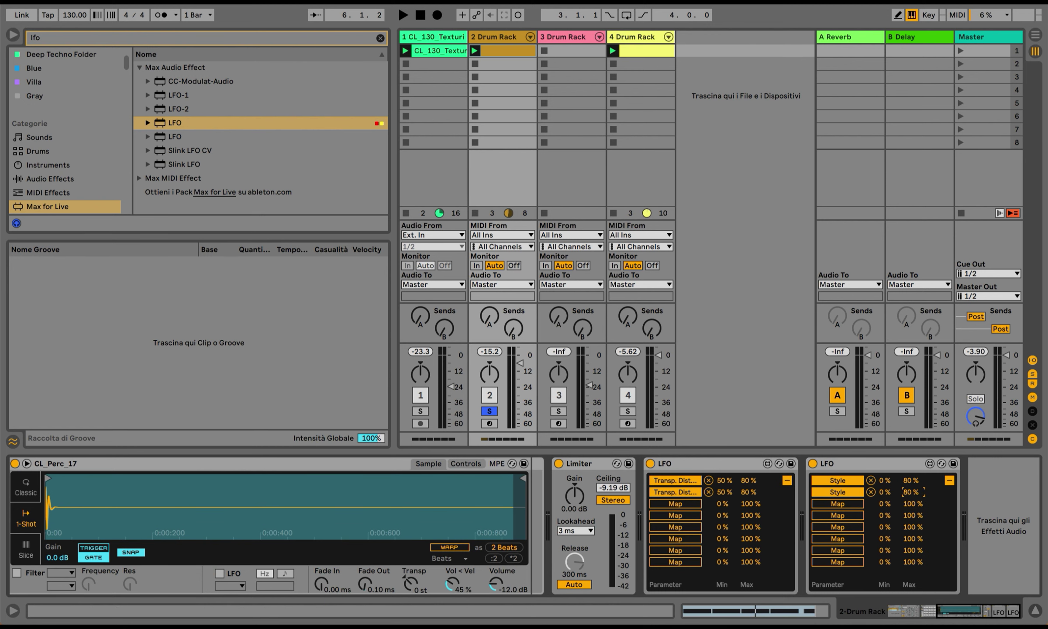
scroll(262, 523, left, 10)
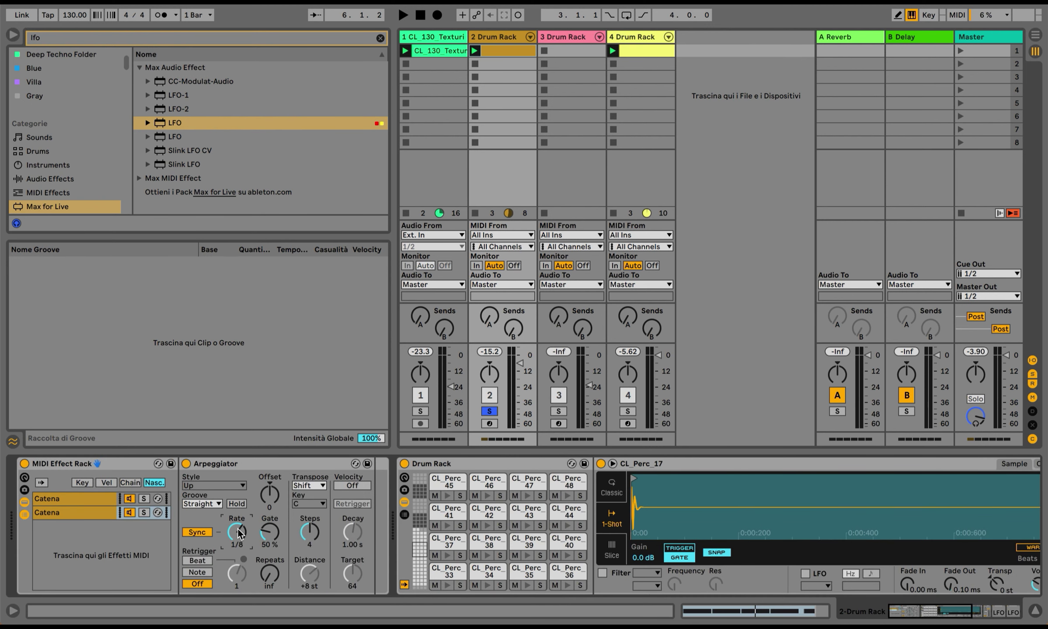
drag(238, 528, 238, 540)
Step: Show the rack's chain zone editor in velocity mode and check both Catena chains
scroll(81, 193, down, 1)
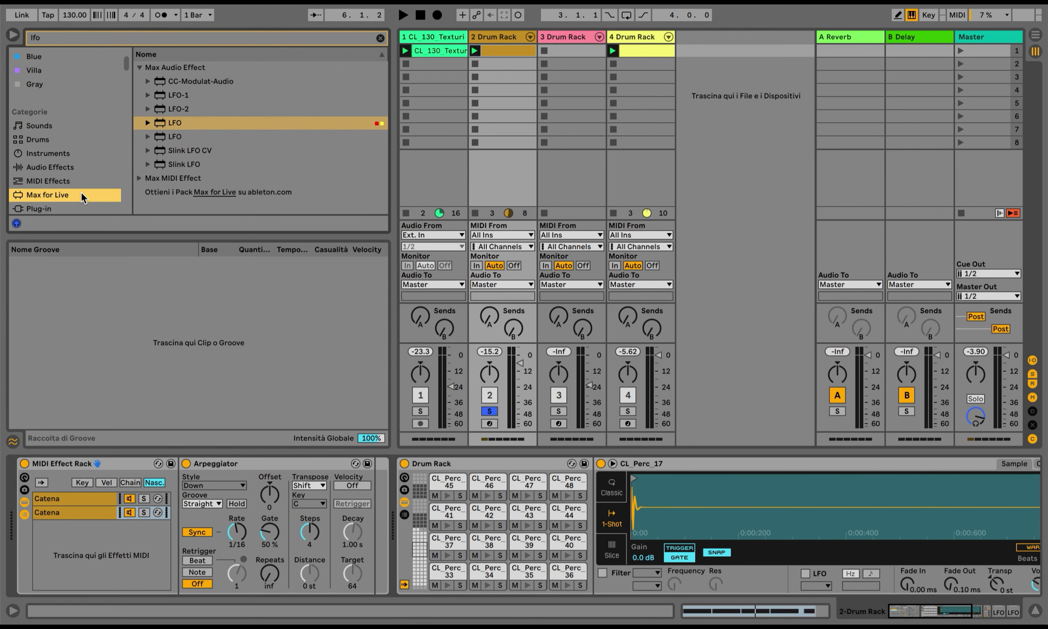
click(130, 482)
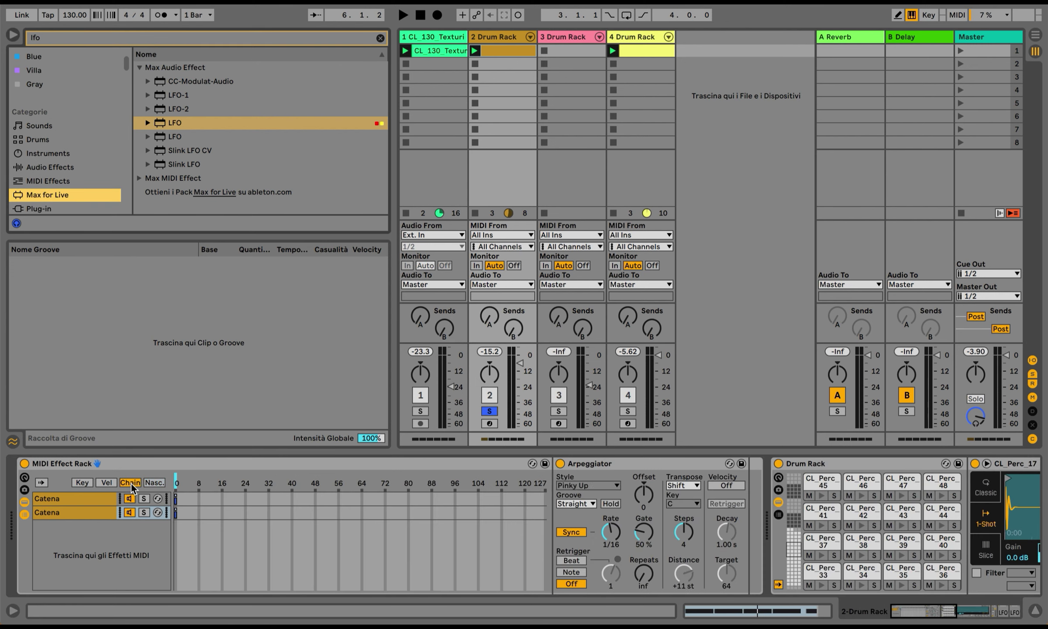
click(113, 483)
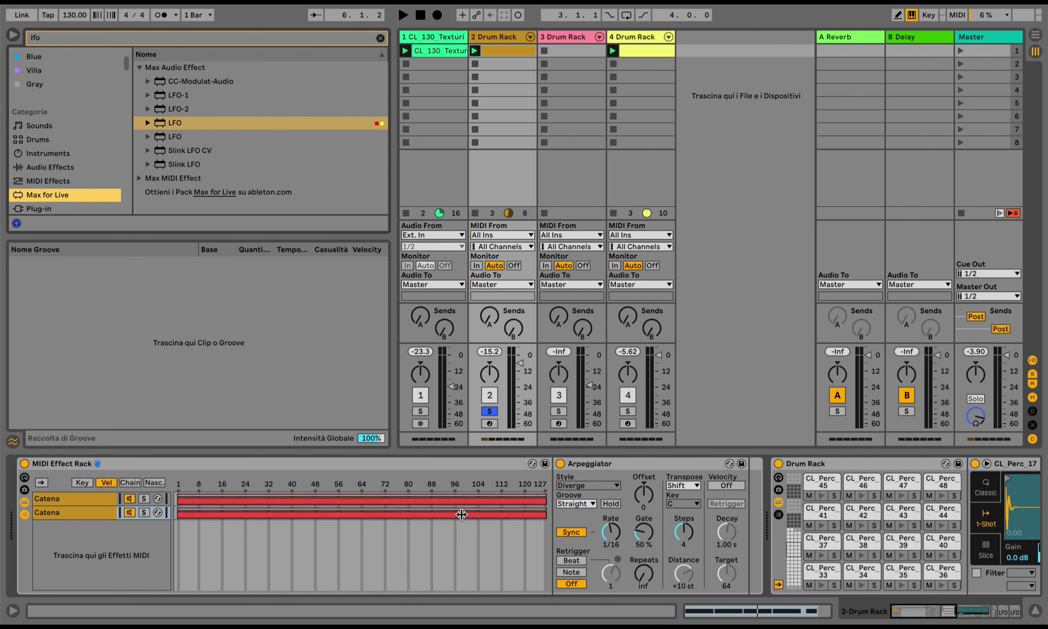
click(90, 510)
click(91, 500)
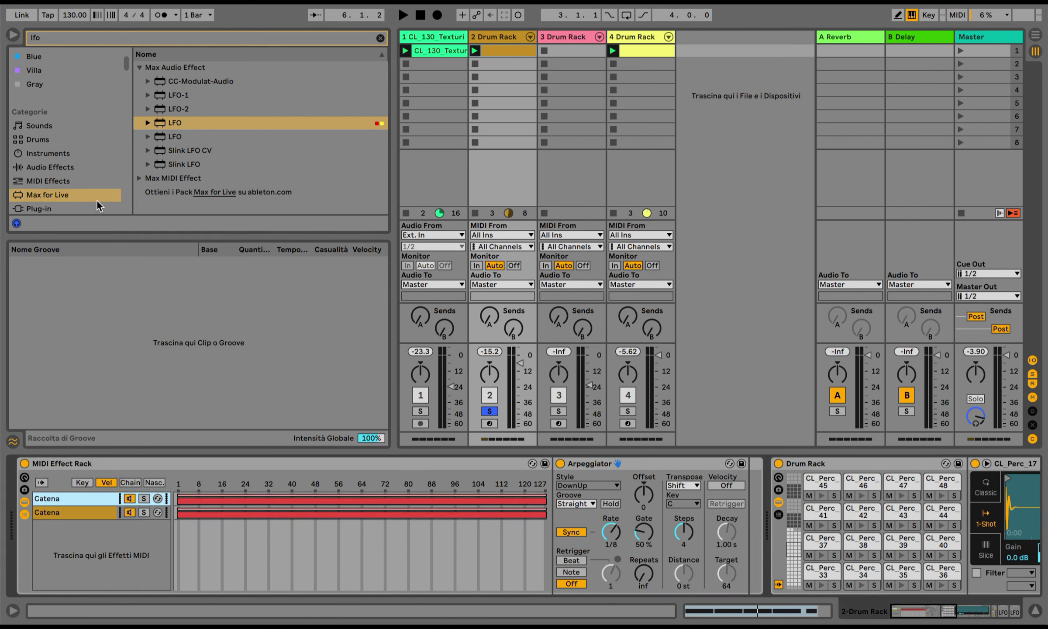
Step: Clear the lfo search and insert a Velocity device at the start of the chain
click(67, 182)
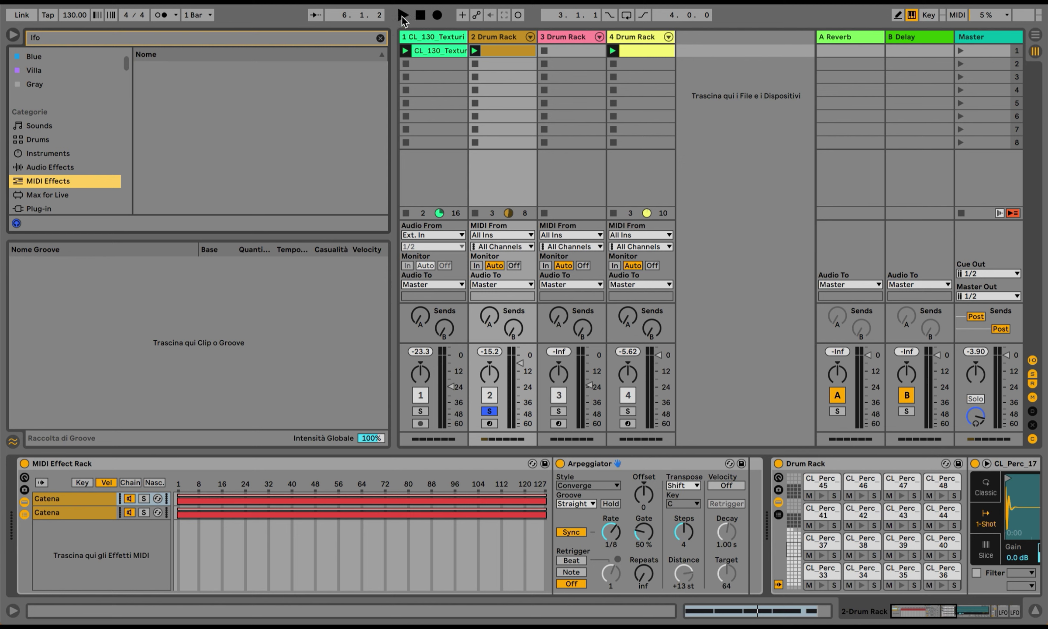
click(380, 38)
scroll(218, 148, down, 4)
drag(175, 206, 17, 478)
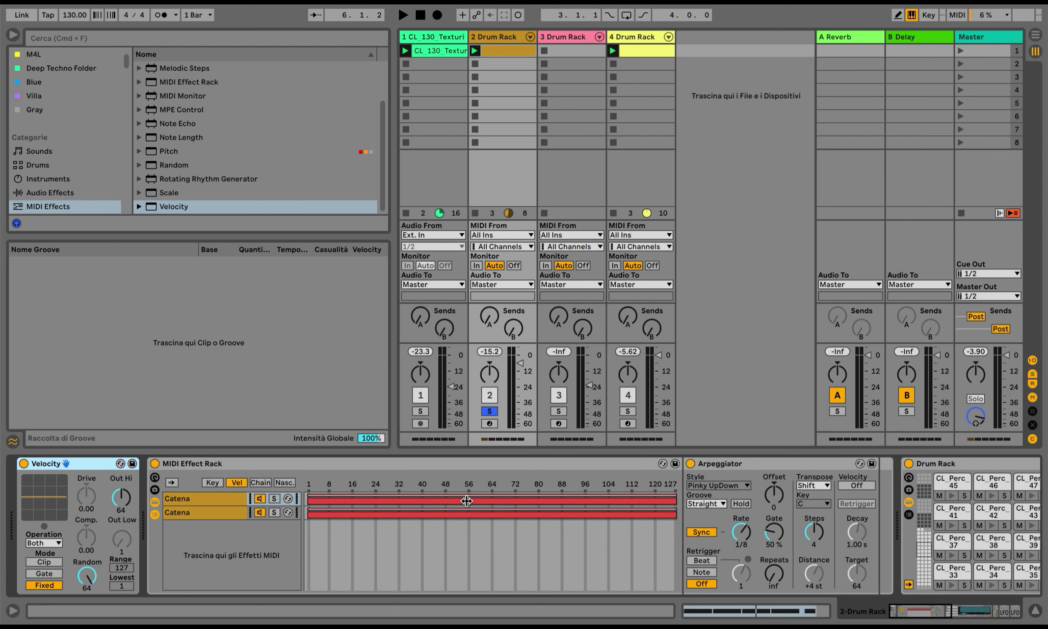
Step: Distribute the two chains' velocity zones evenly using Distribuisci Intervalli Uniformemente
click(470, 502)
right_click(470, 507)
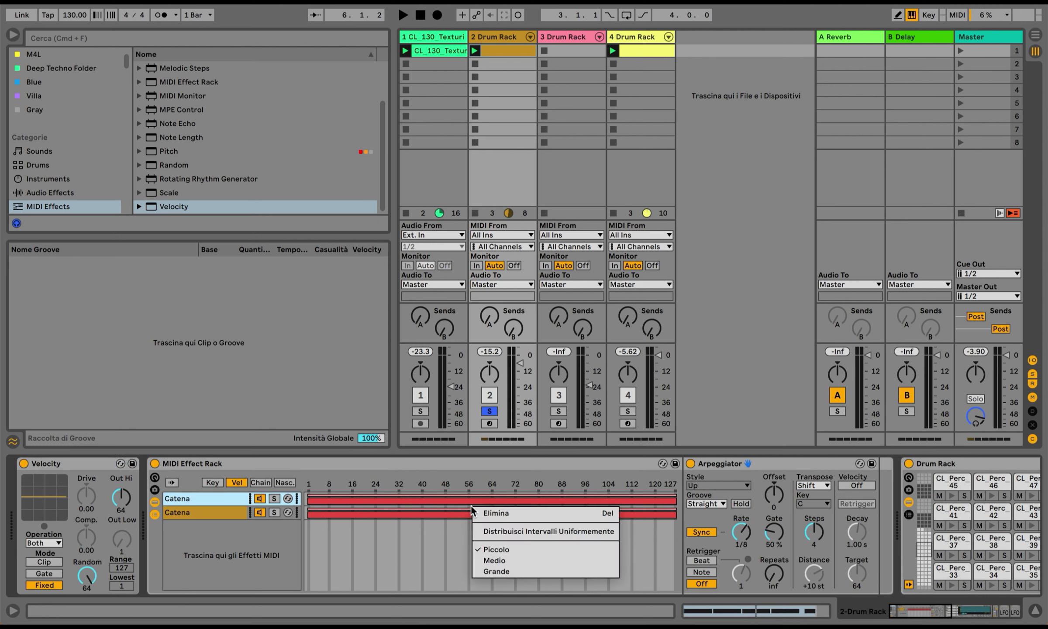
click(496, 532)
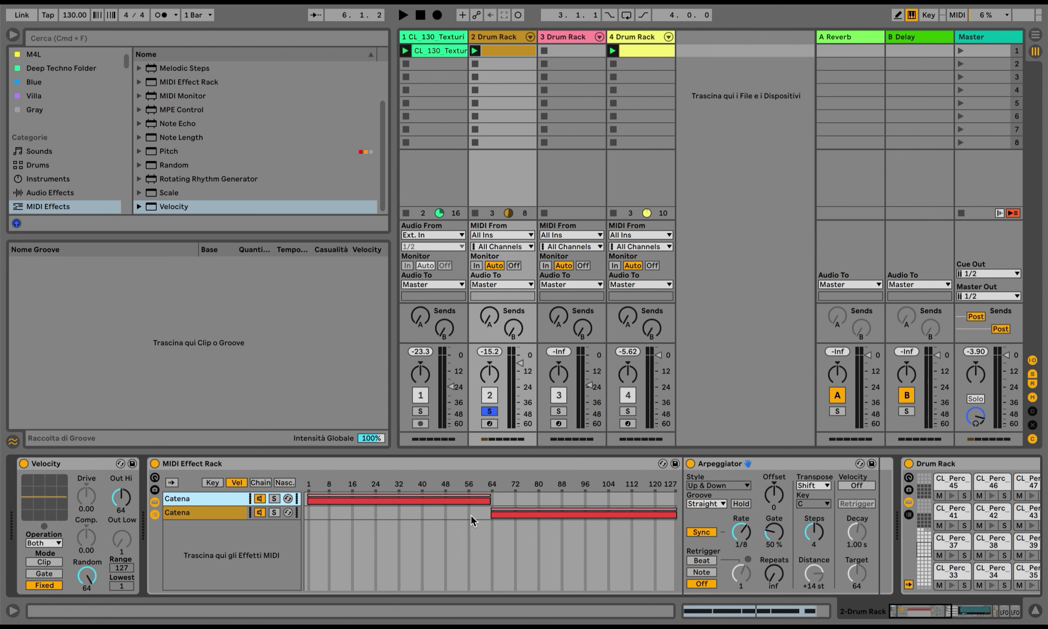
Step: Inspect the drum clip and device chain, then play and stop to audition the arpeggio
double_click(499, 52)
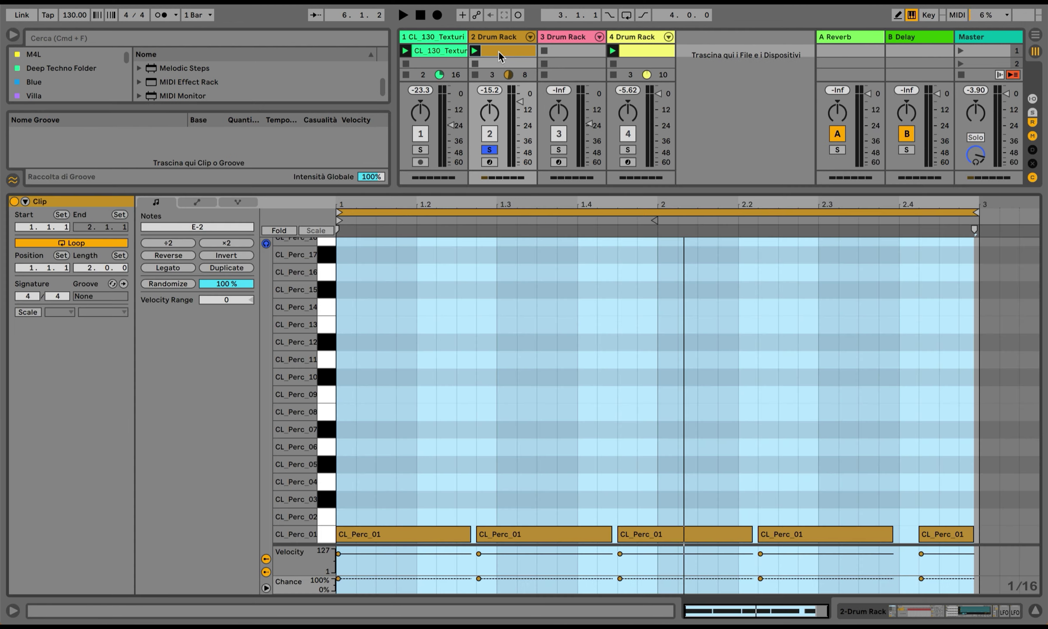
click(978, 607)
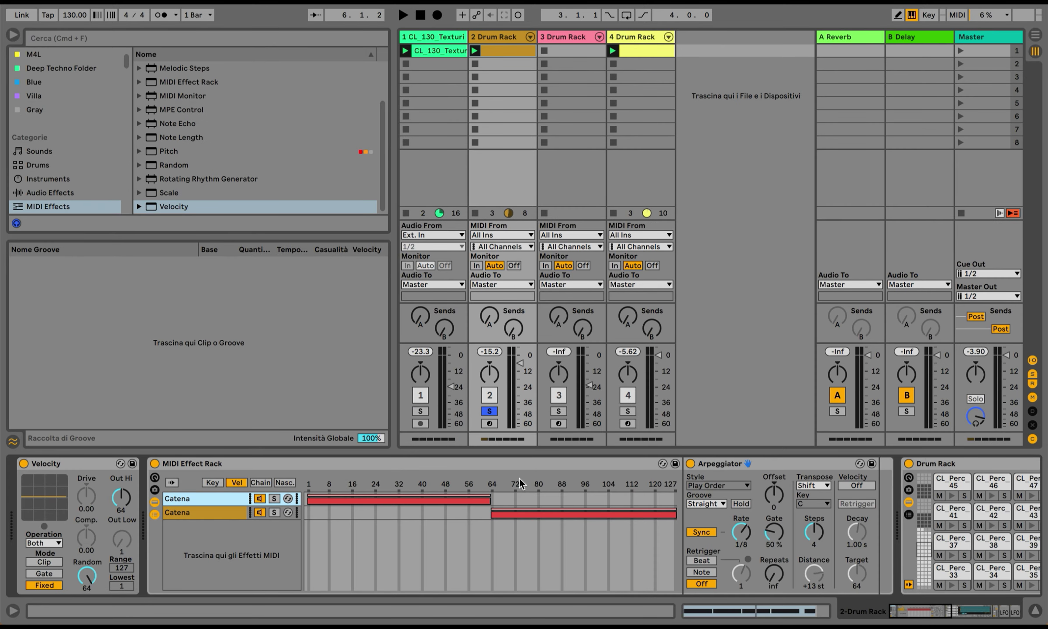
click(744, 533)
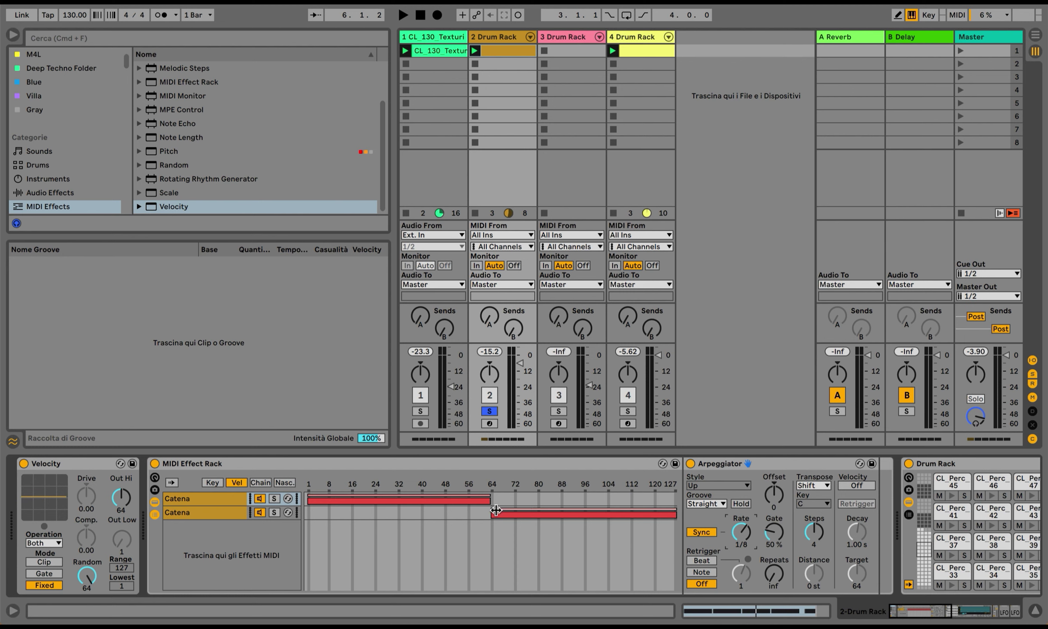
click(198, 514)
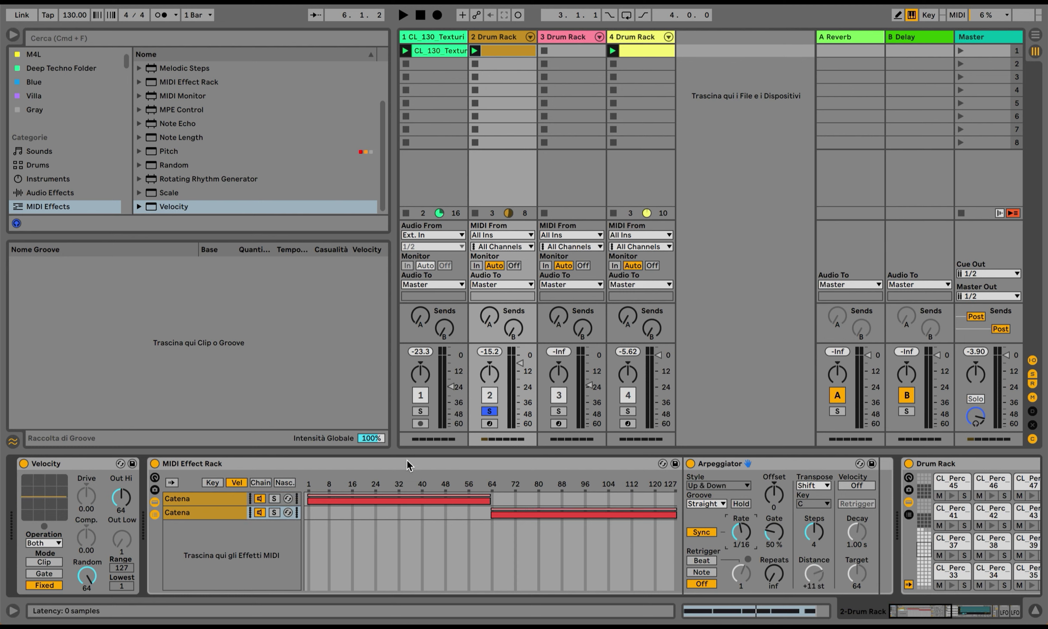
key(space)
scroll(568, 548, right, 3)
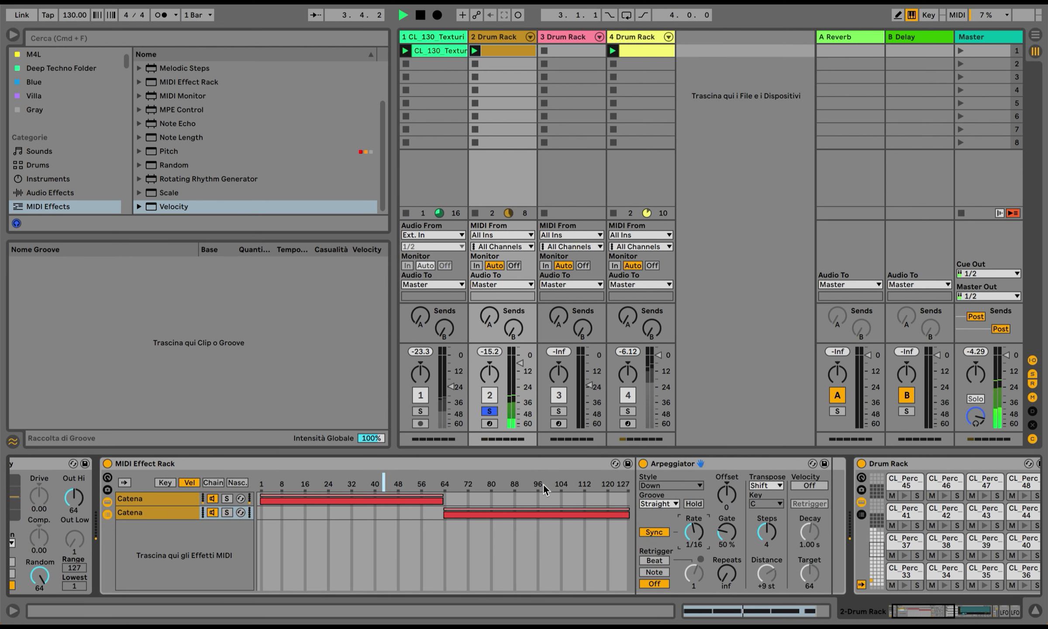
key(space)
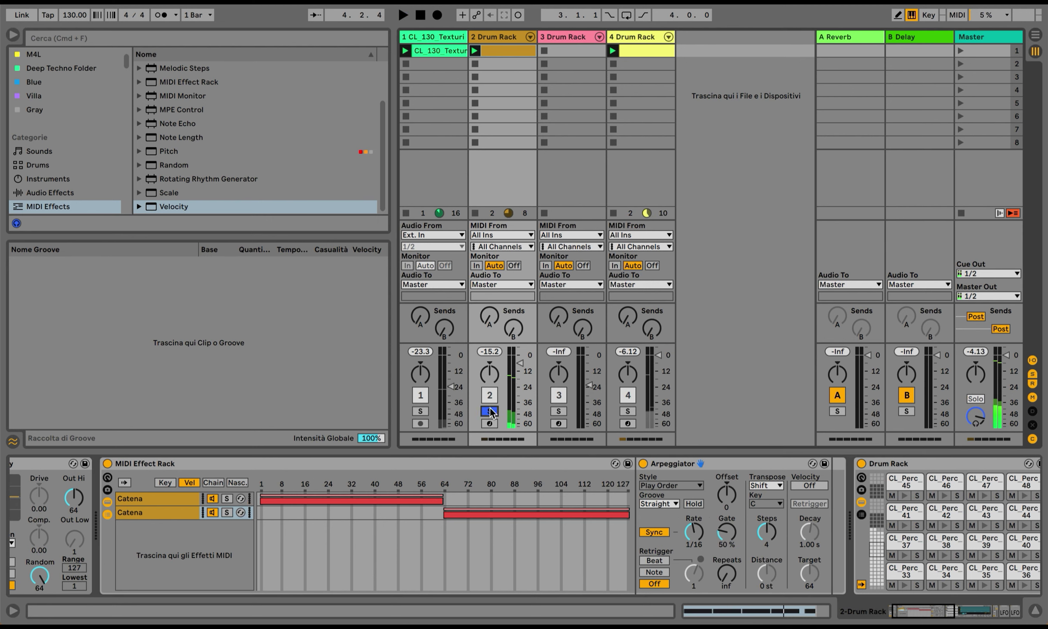
Step: Unsolo the drum track, adjust its volume fader, and play the set again
click(490, 411)
click(520, 362)
key(space)
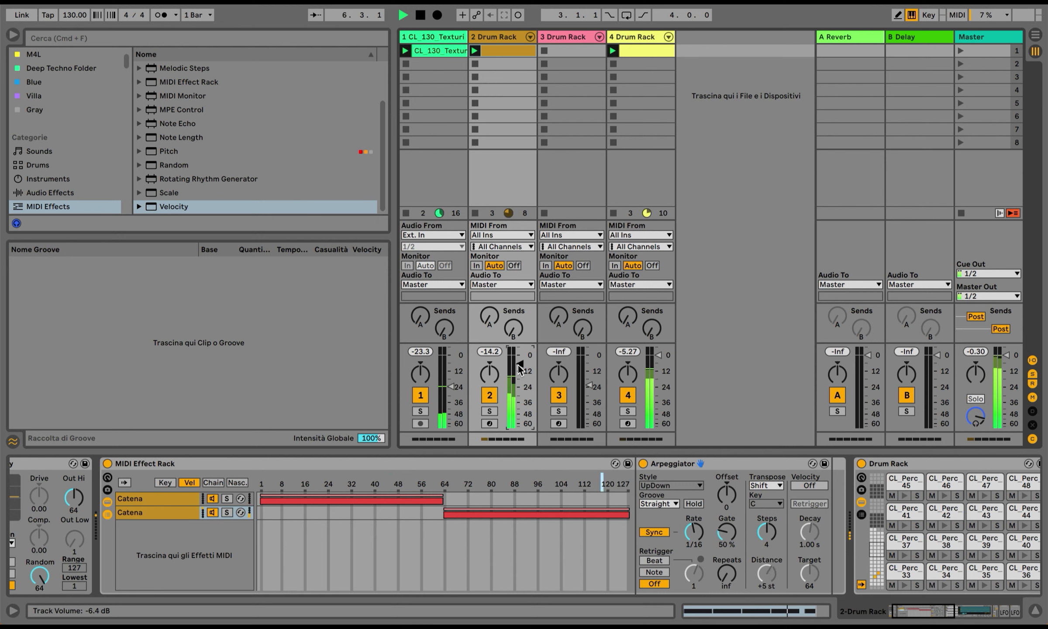
Step: Stop playback and narrow Catena 1's velocity zone to about 52
key(space)
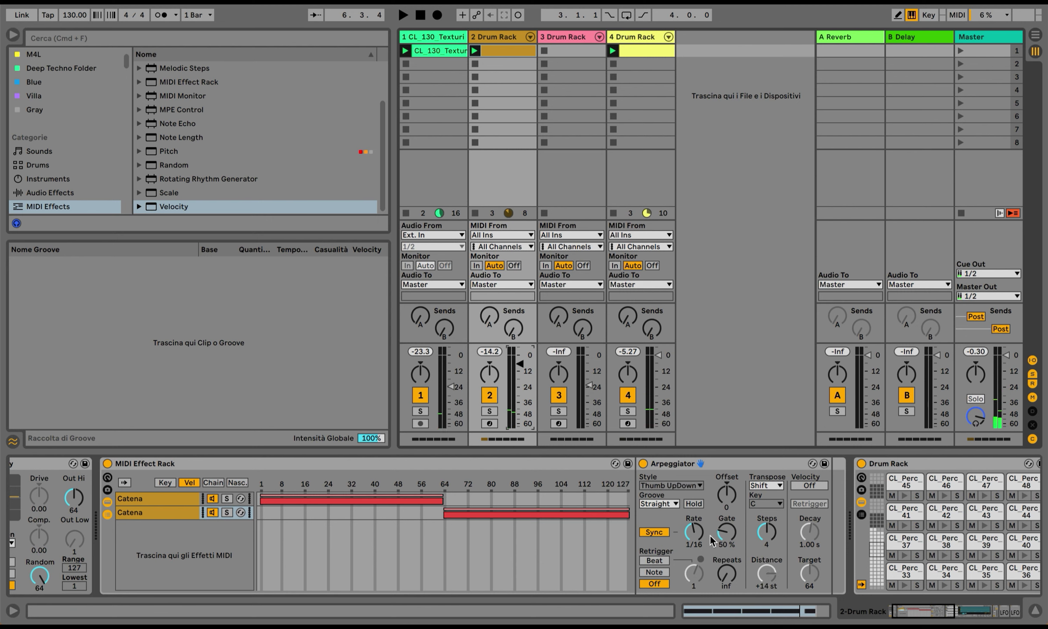
drag(440, 499, 411, 516)
click(715, 525)
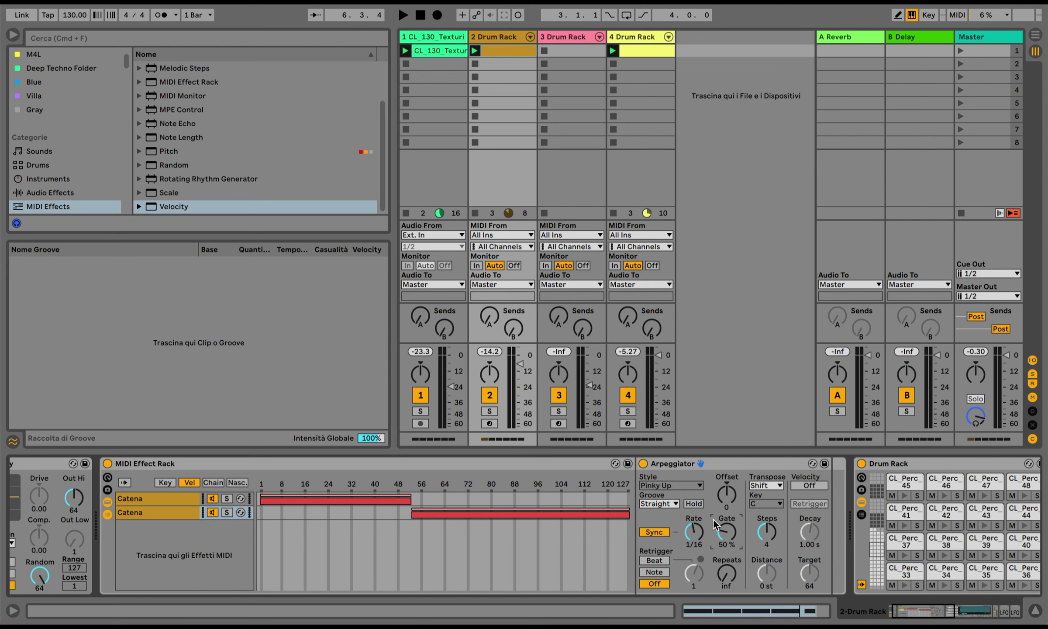
Step: Add a Note Length device from MIDI Effects before the Drum Rack
click(57, 192)
scroll(58, 193, down, 3)
click(53, 168)
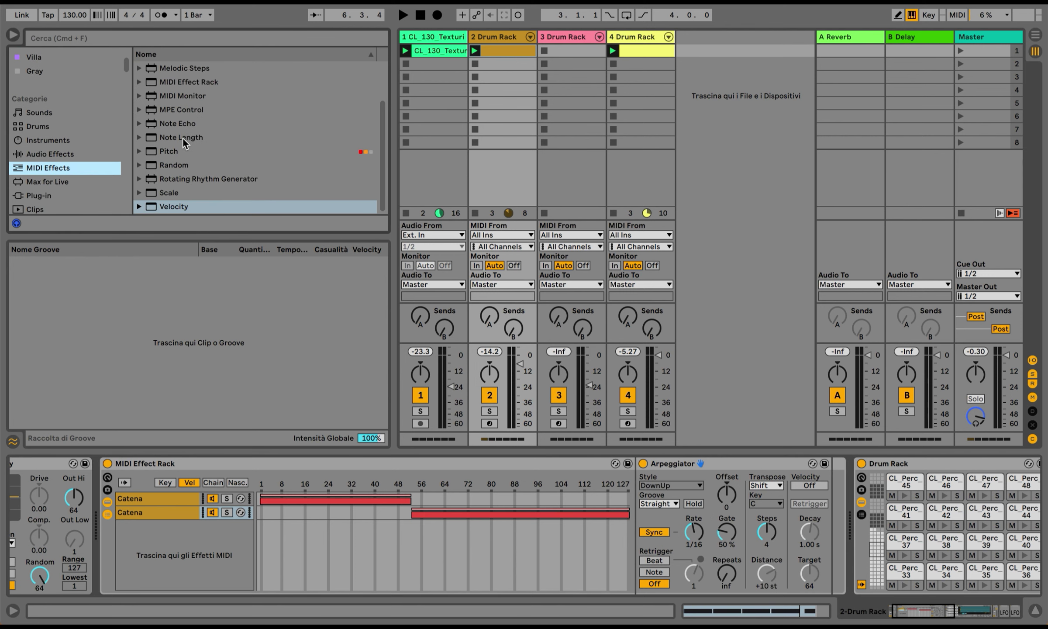
mouse_move(183, 142)
mouse_down()
mouse_move(529, 282)
mouse_move(857, 460)
mouse_move(819, 518)
mouse_up()
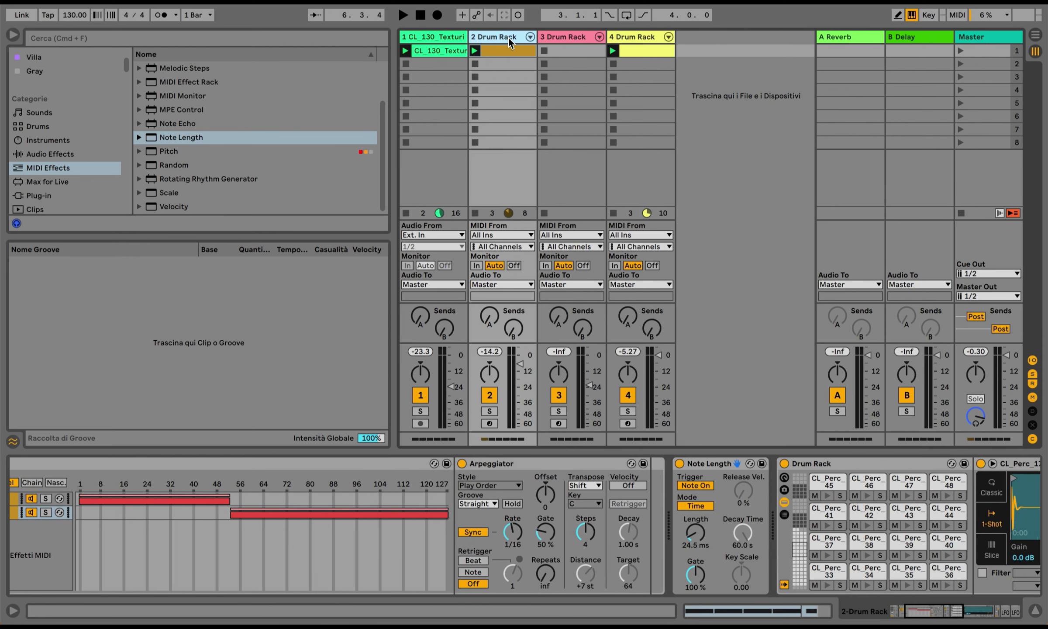
Step: Add audio track 3 fed from 2-Drum Rack, arm it, and record clip 3-Audio 1
key(super+t)
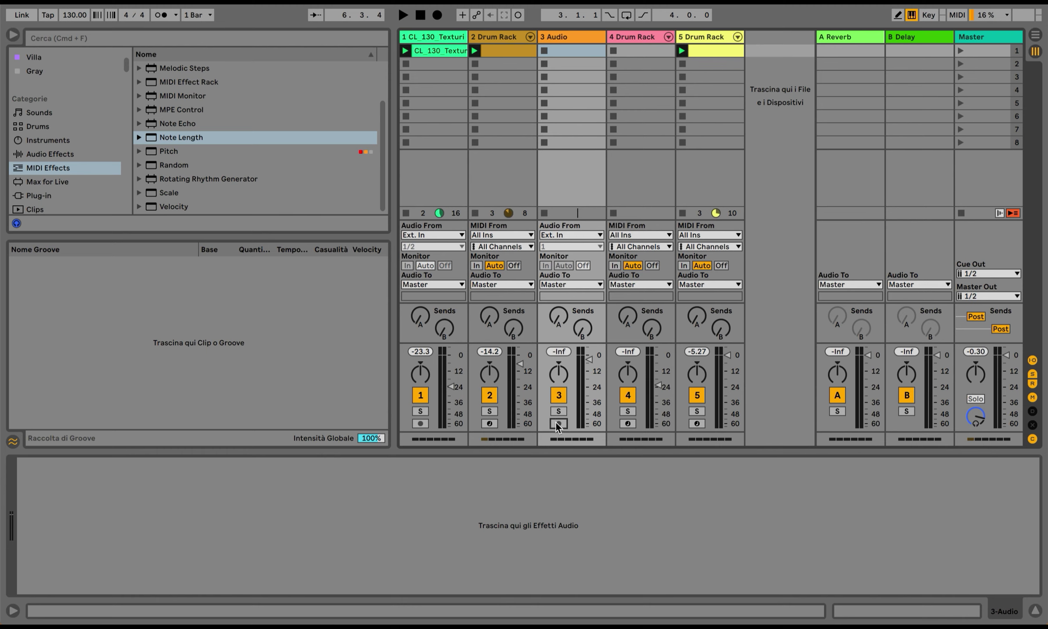
click(572, 235)
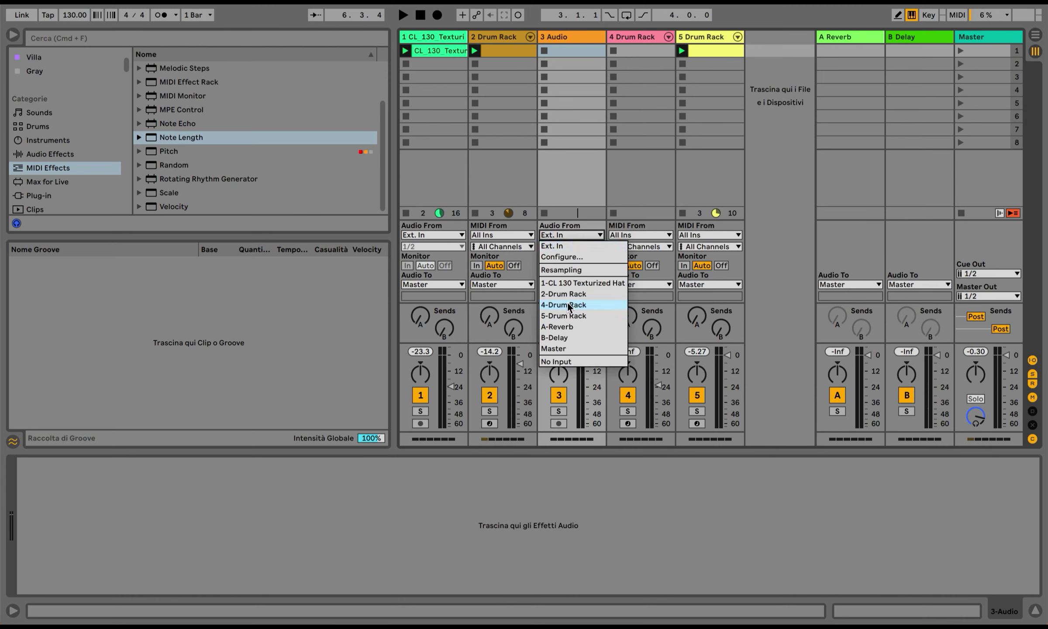
key(Return)
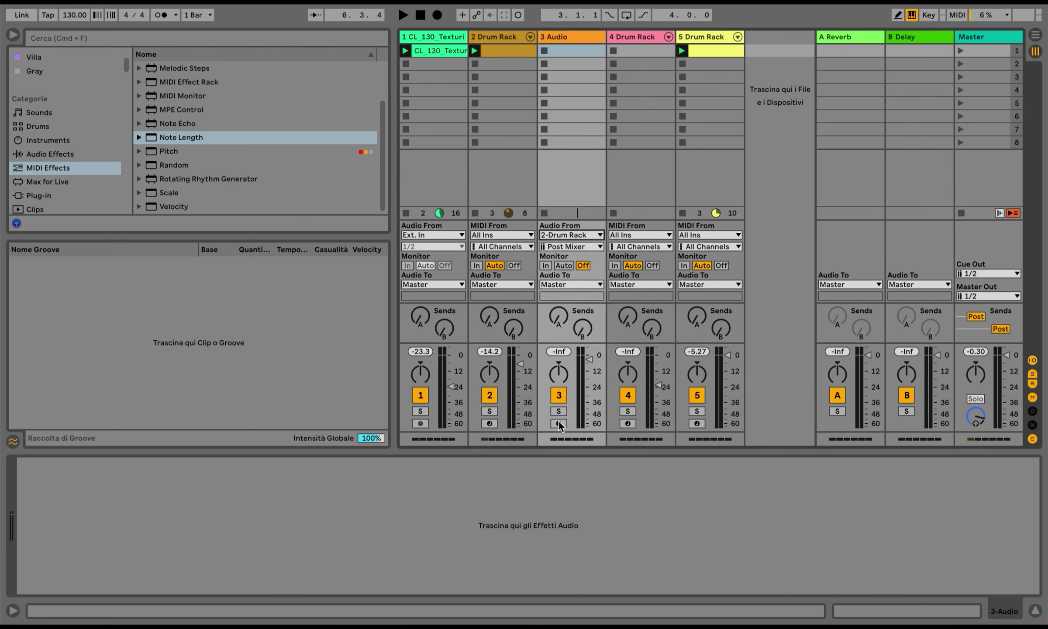
click(558, 423)
click(491, 51)
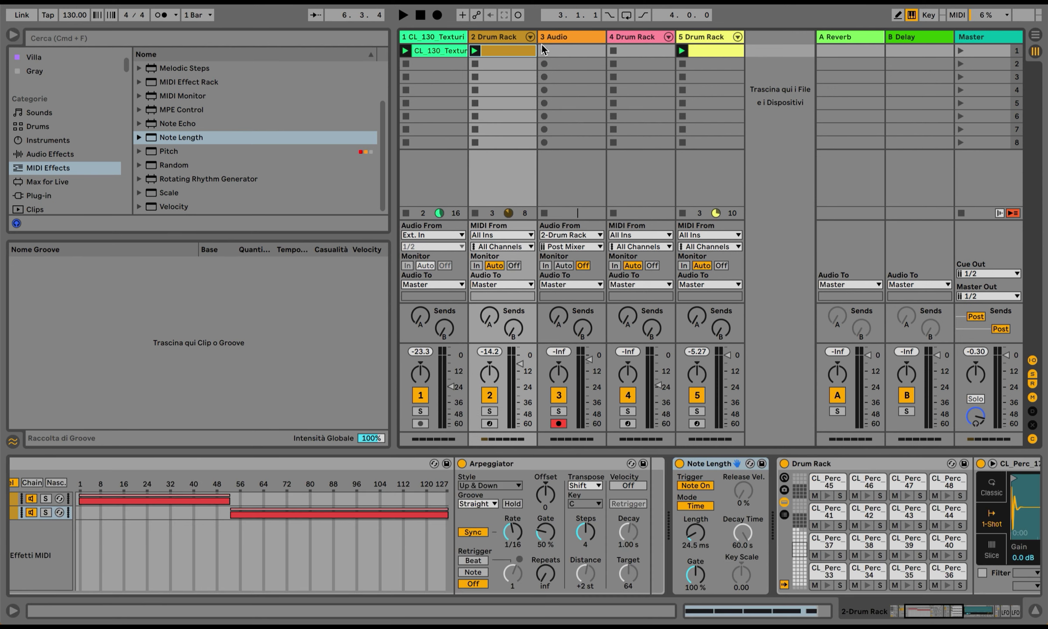
click(544, 50)
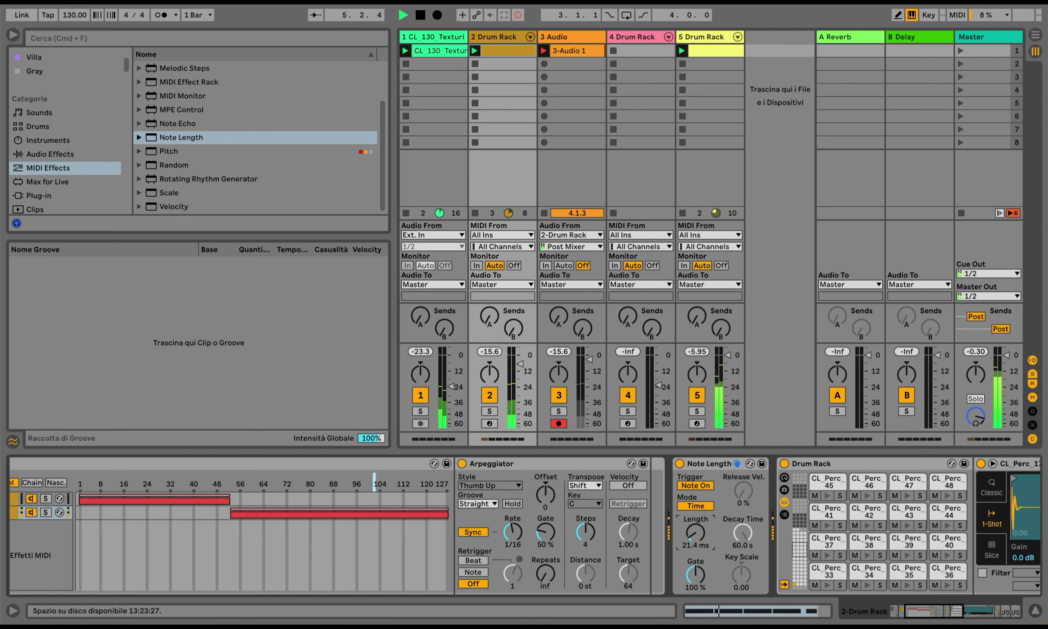
Step: Move the second chain's velocity zone start up to about 60 and stop recording 3-Audio 1
mouse_move(231, 514)
mouse_down()
mouse_move(278, 517)
mouse_move(232, 514)
mouse_move(251, 514)
mouse_up()
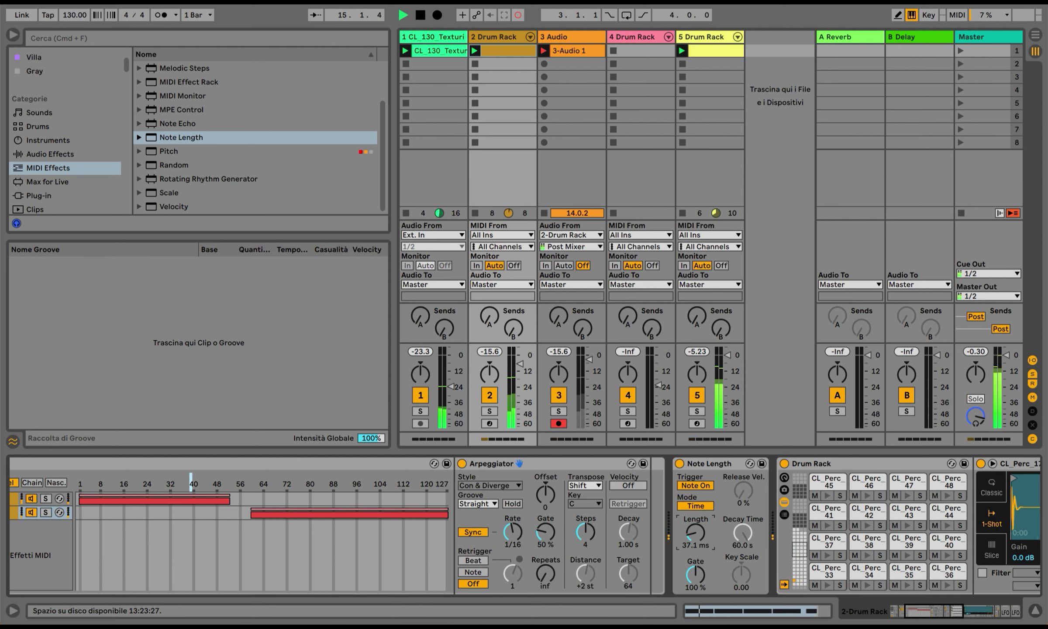
key(space)
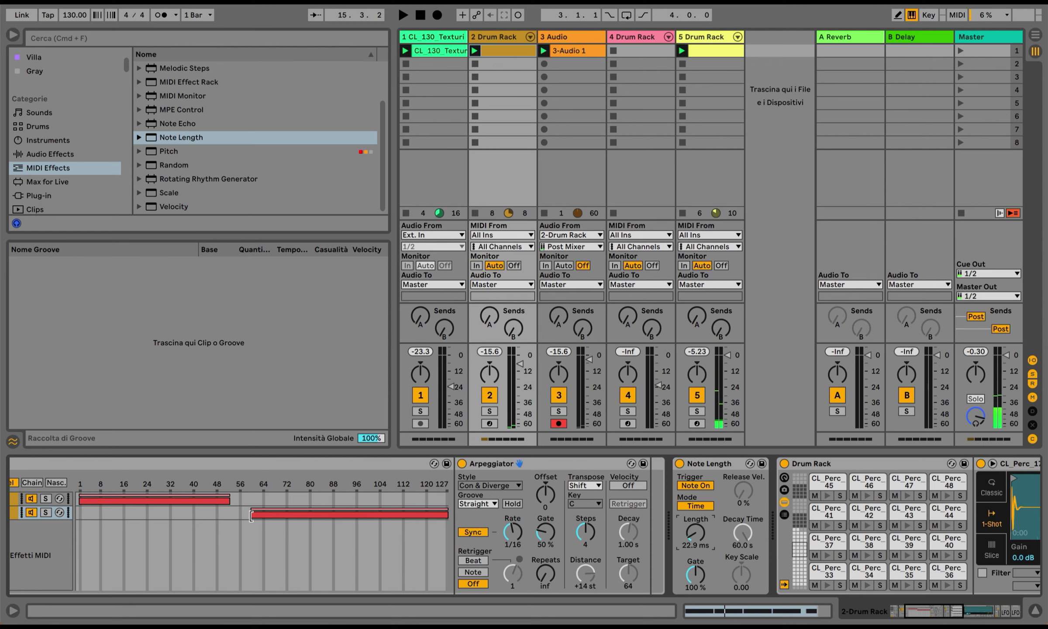
scroll(251, 516, left, 5)
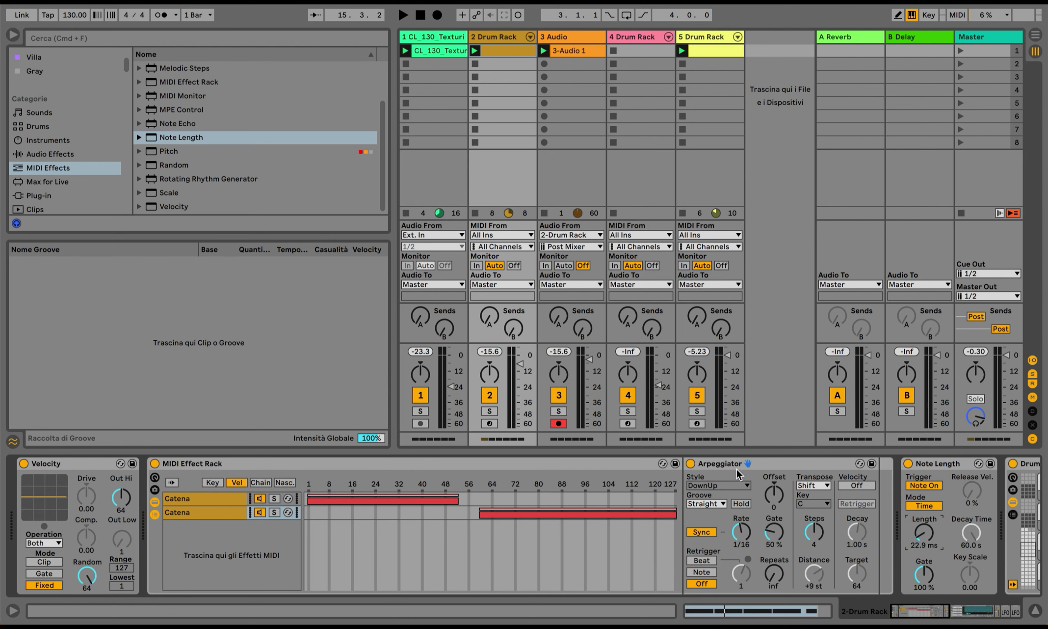
Step: Deactivate track 2 and open the recorded 3-Audio 1 clip, zoomed out to all 15 bars
click(495, 398)
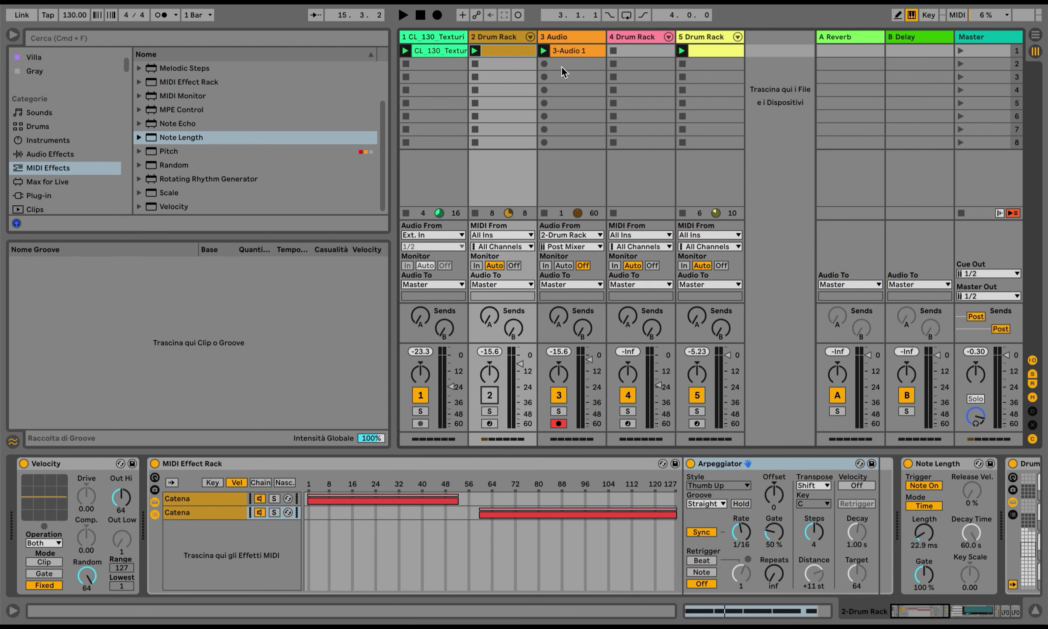
double_click(563, 51)
click(561, 340)
key(minus)
key(minus)
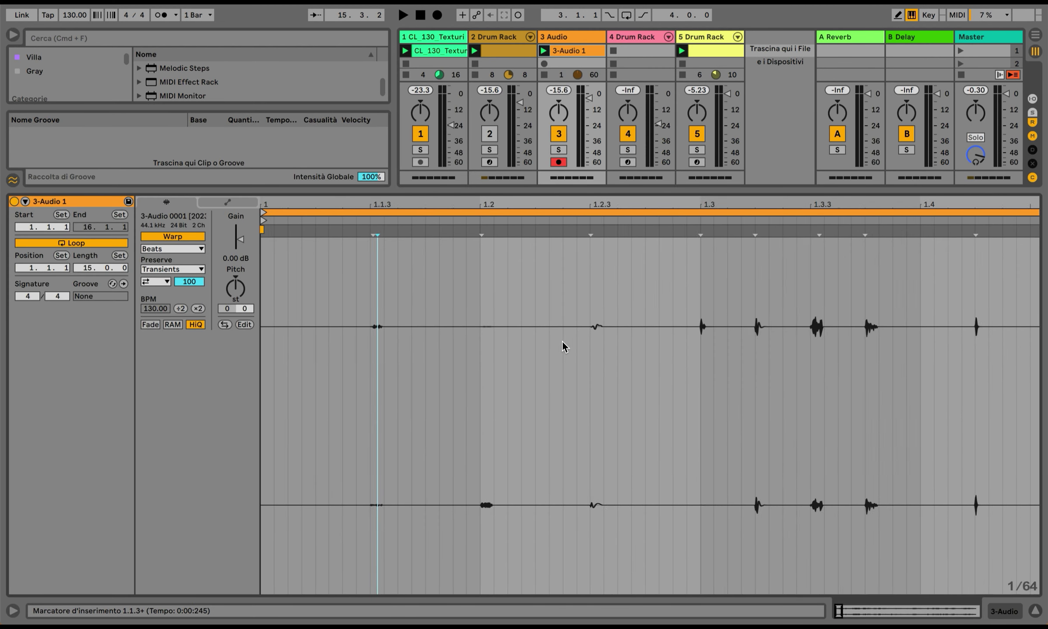
key(minus)
key(minus)
key(minus)
key(minus)
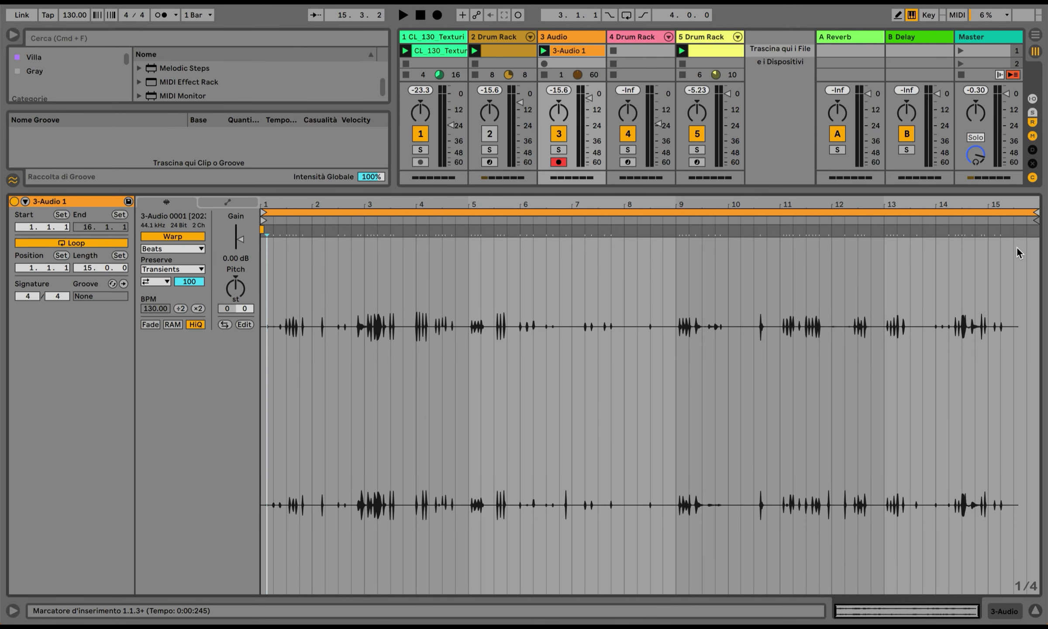
Step: Trim the clip to run from 3.4.1 to bar 15 and enlarge the mixer to show I/O and Sends
drag(1035, 213, 989, 220)
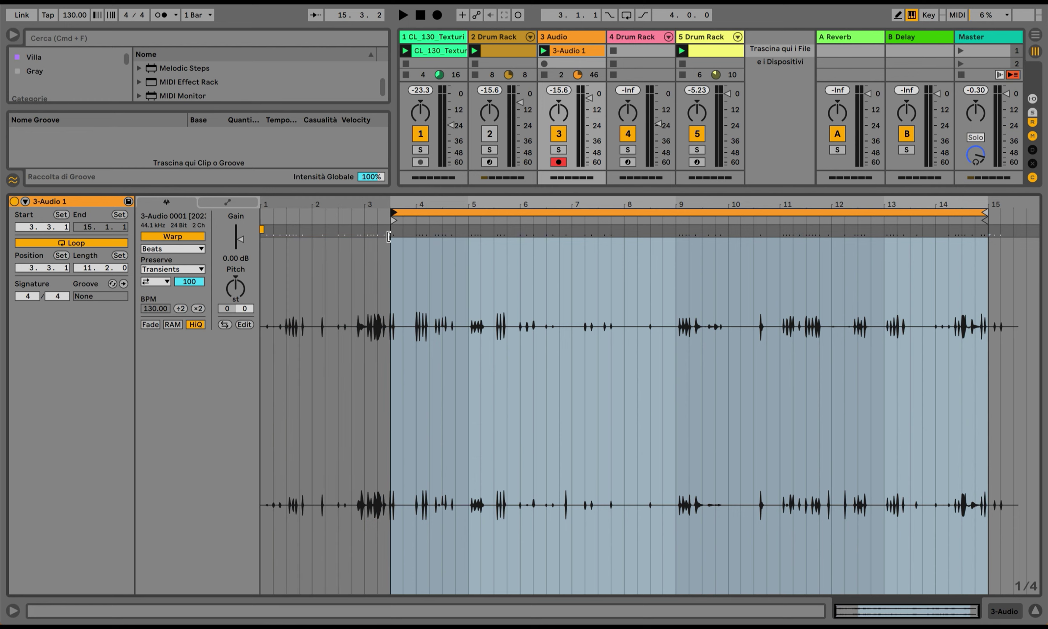
drag(389, 236, 405, 237)
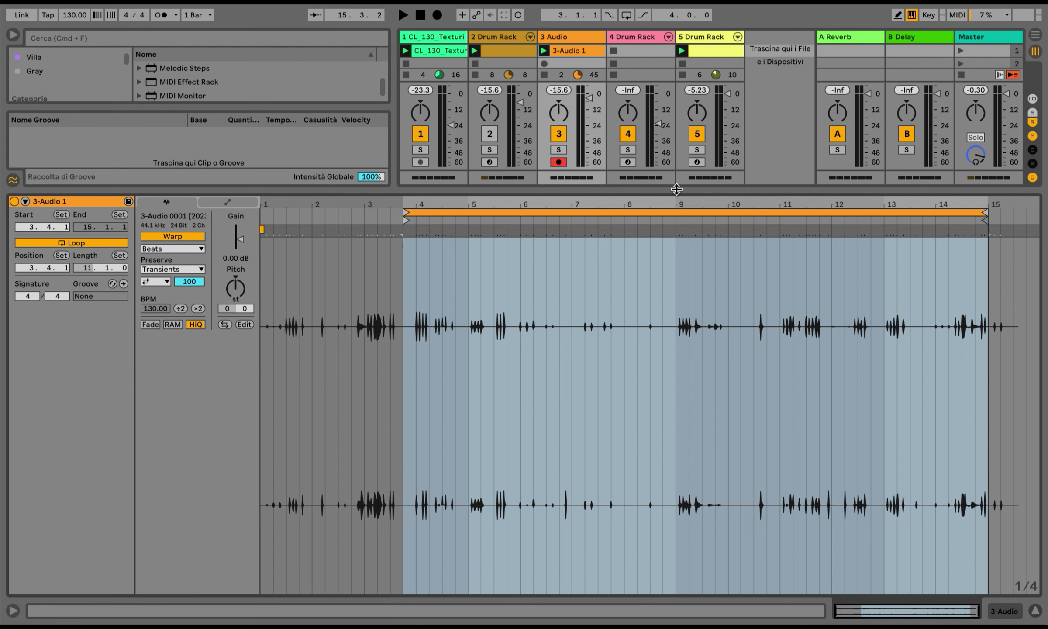
drag(678, 191, 686, 382)
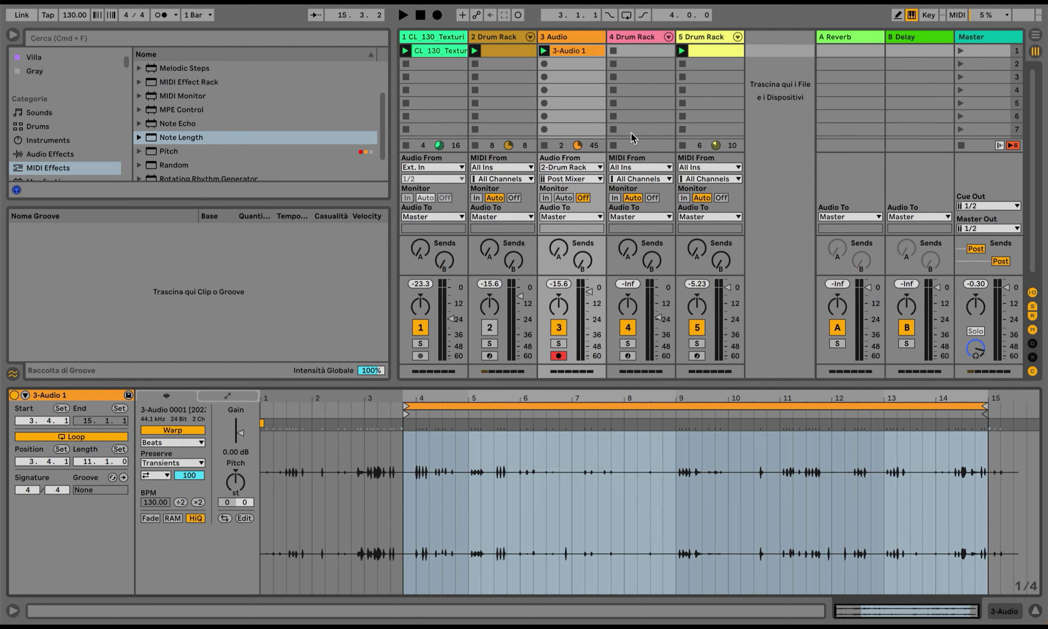
Step: Load an Arpeggiator and a Note Length device onto the 4 Drum Rack track
click(632, 48)
click(973, 613)
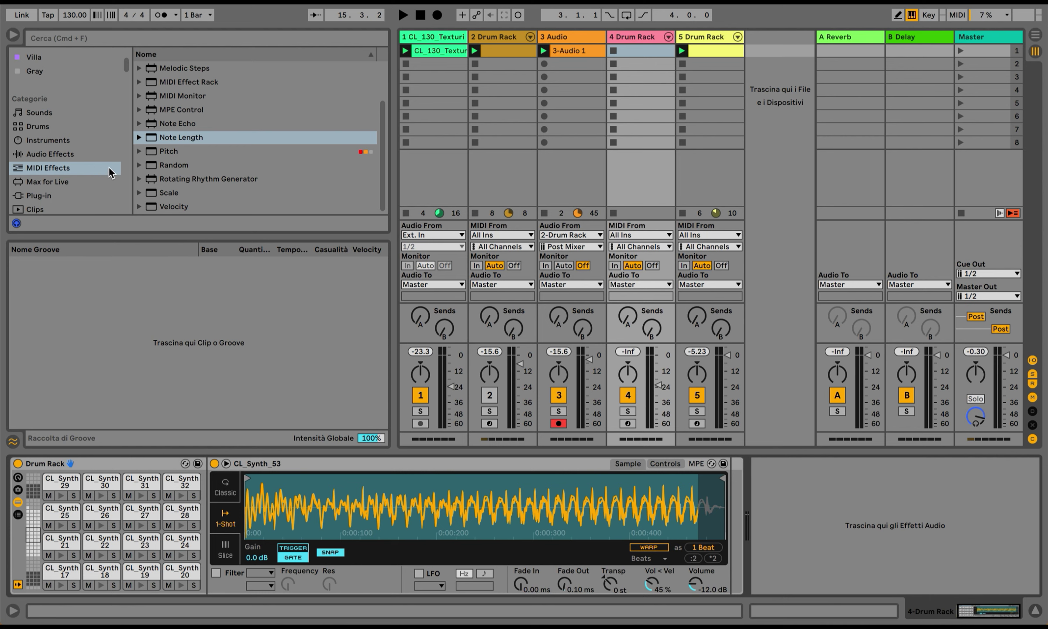
scroll(201, 123, up, 3)
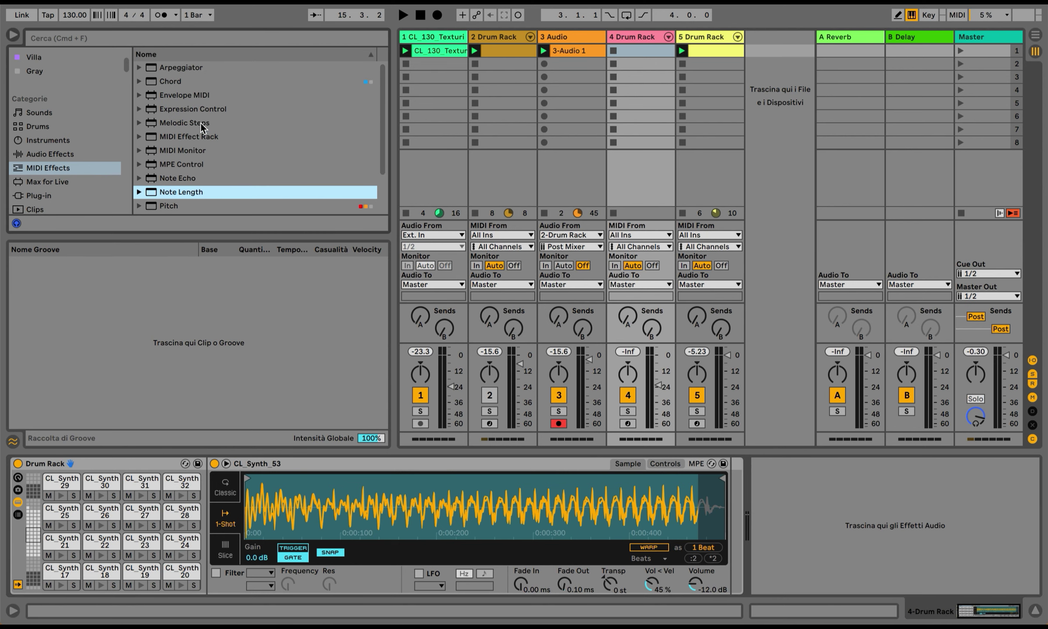
double_click(173, 68)
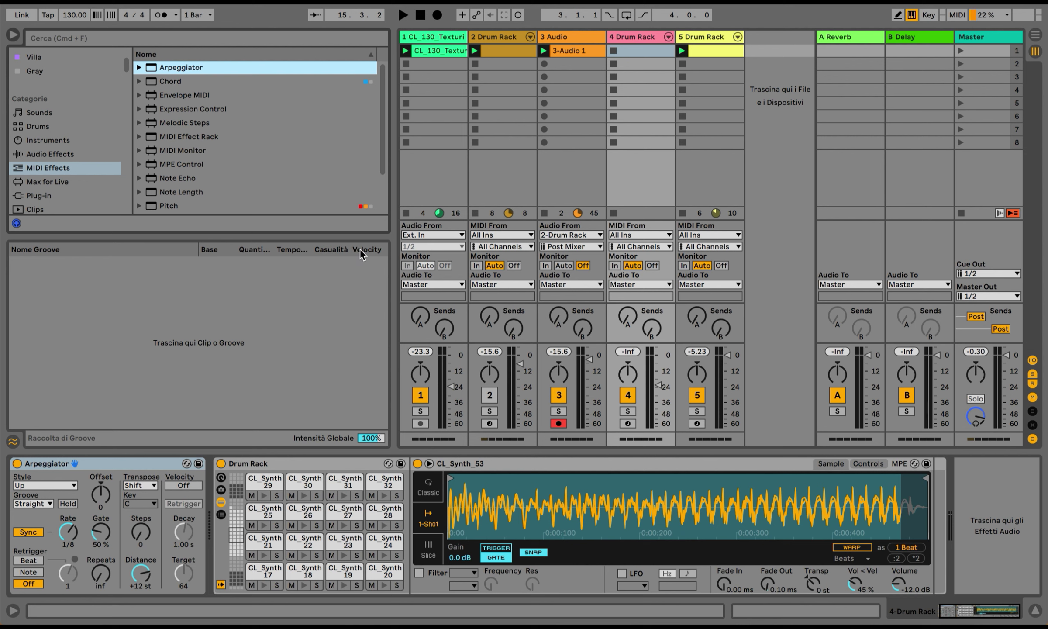
scroll(237, 153, down, 2)
double_click(189, 163)
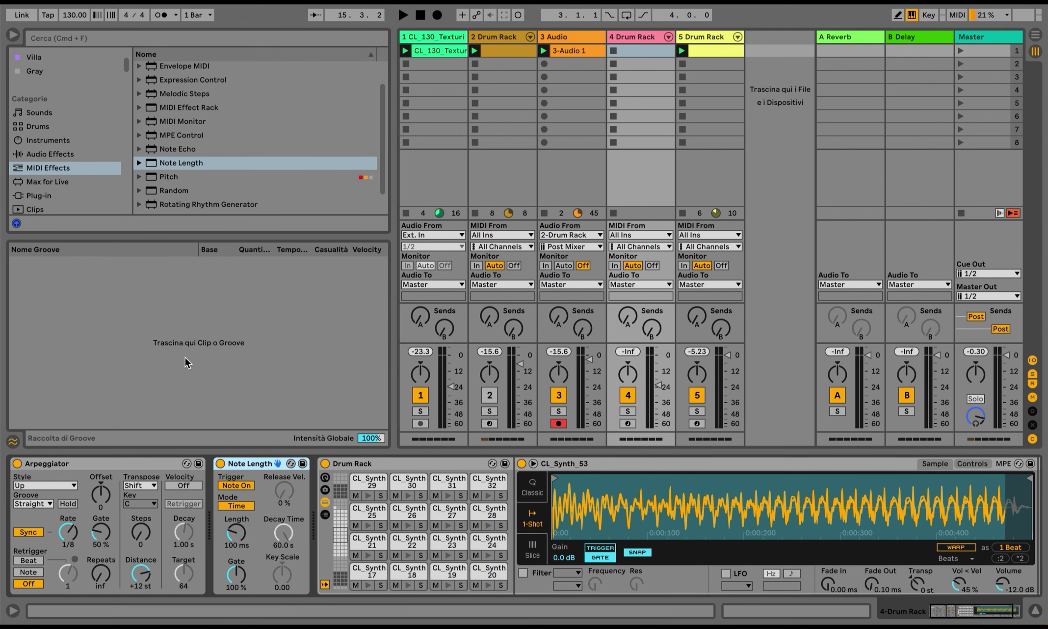
Step: Group the Arpeggiator into a MIDI Effect Rack, duplicate its Catena chain, and show the velocity zones
click(144, 459)
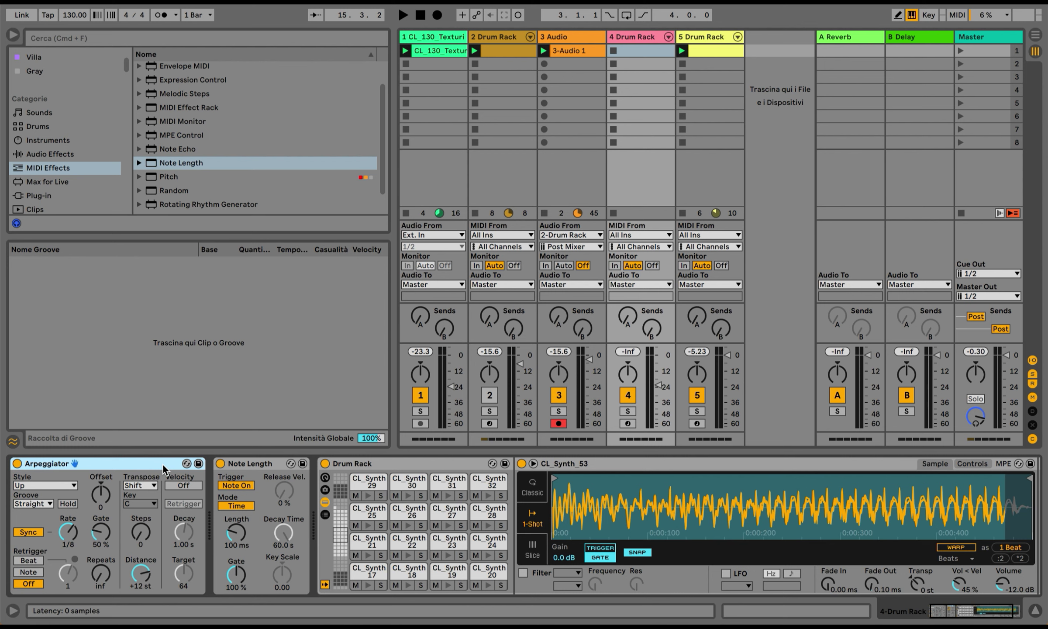
key(super+g)
click(21, 513)
click(59, 503)
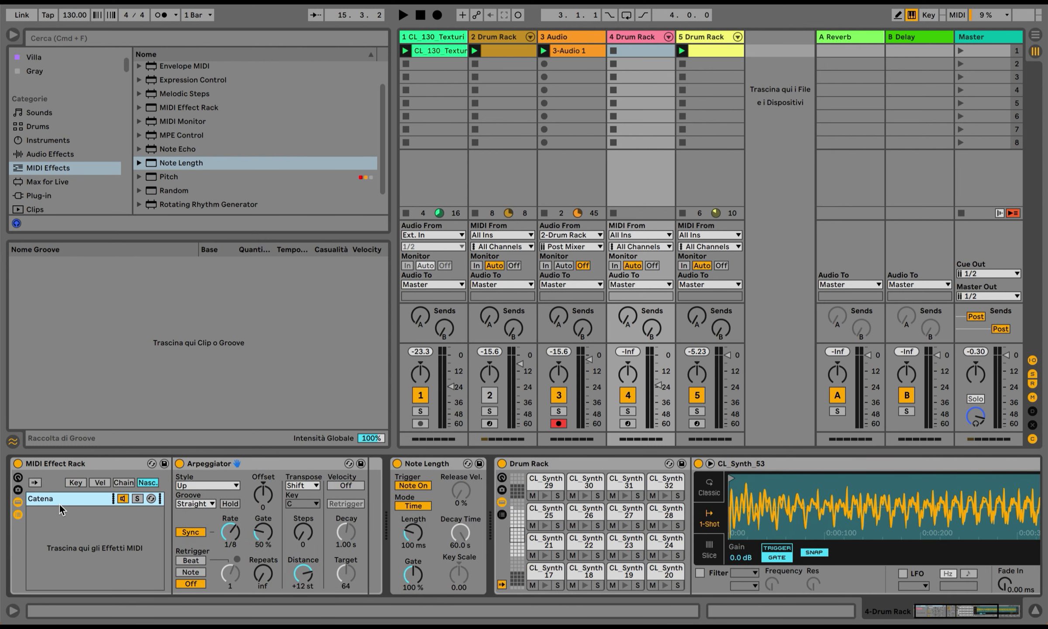
key(super+d)
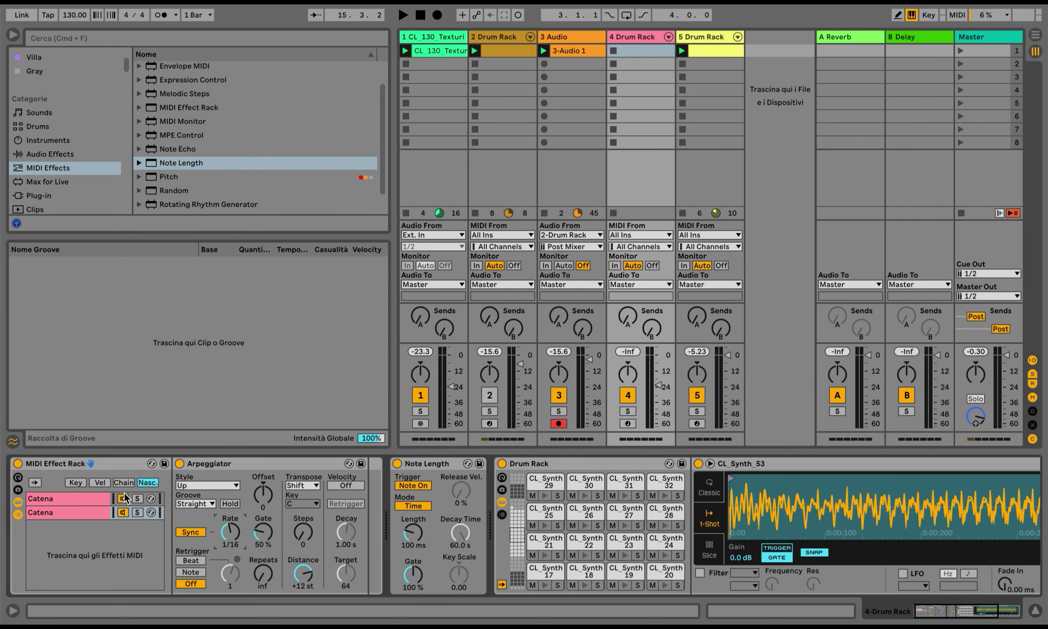
click(100, 483)
Step: Insert a Velocity device before the rack and split its two chains into zones 1–63 and 64–127
scroll(167, 182, down, 2)
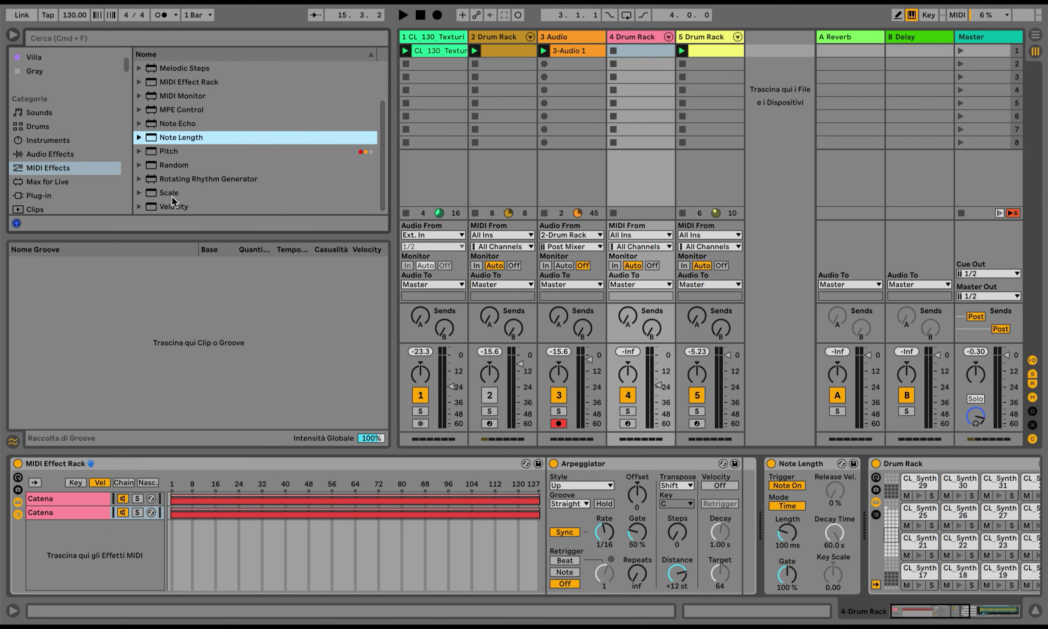
drag(172, 202, 62, 488)
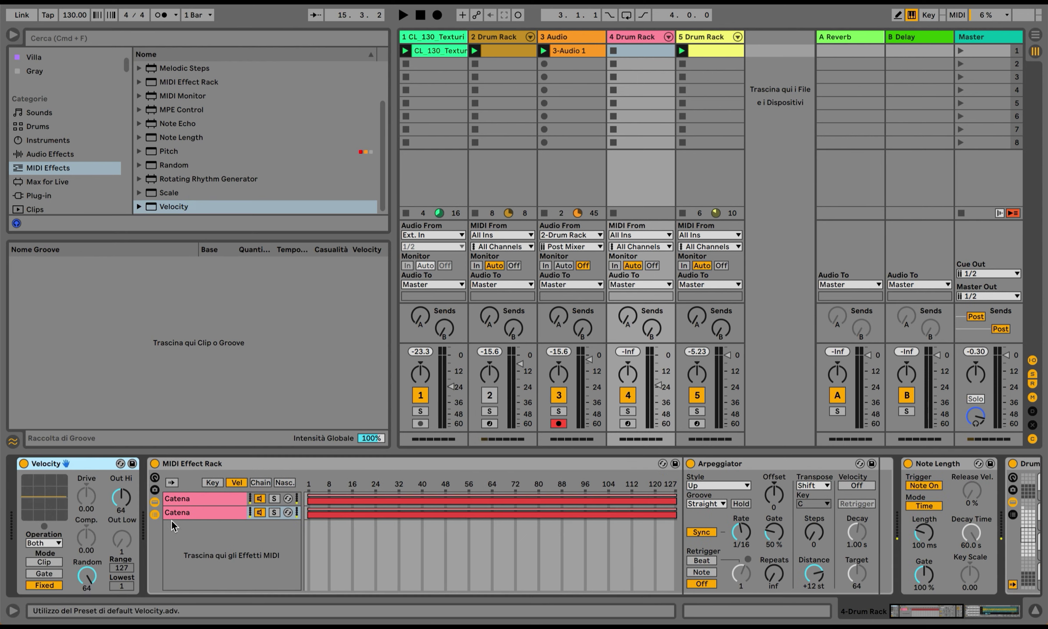
right_click(431, 513)
click(449, 541)
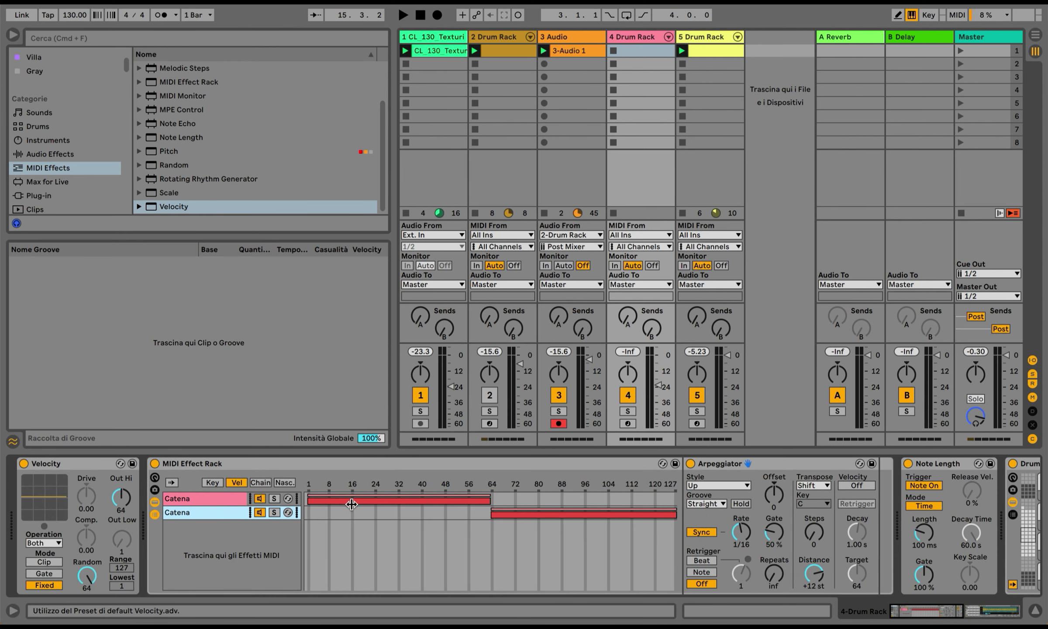
click(52, 464)
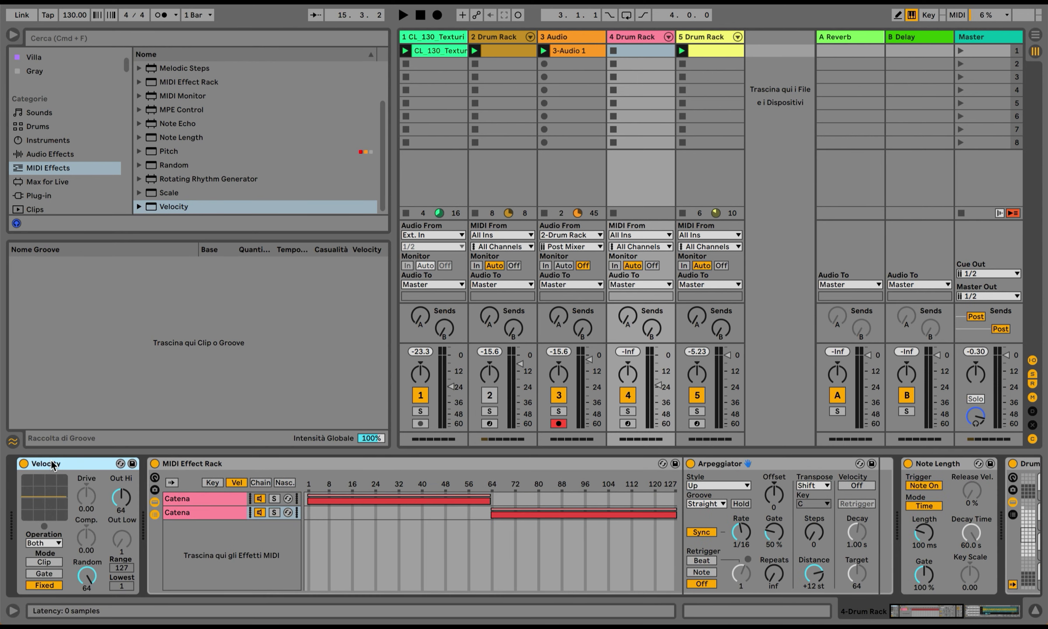
click(154, 489)
Step: Copy the sample's zeroed Vol < Vel value to all Drum Rack pads
scroll(524, 524, right, 5)
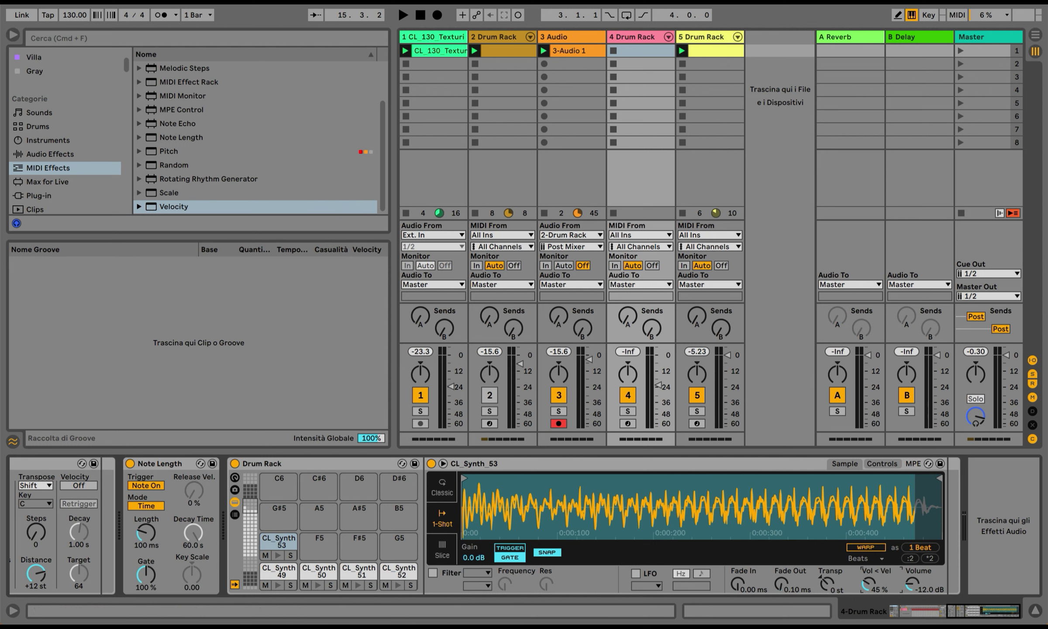
right_click(869, 585)
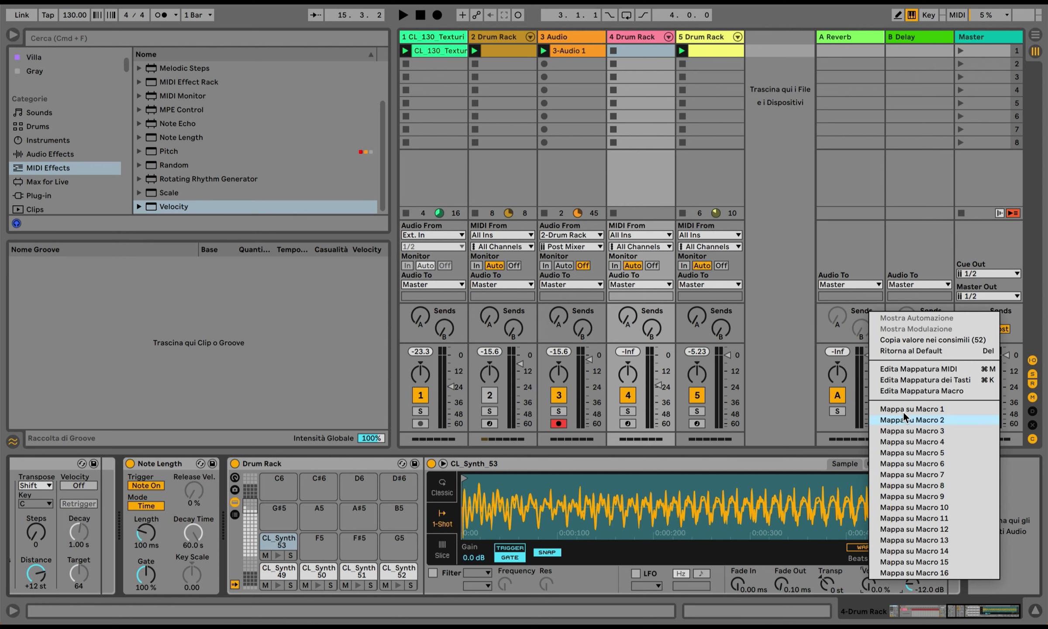
click(900, 339)
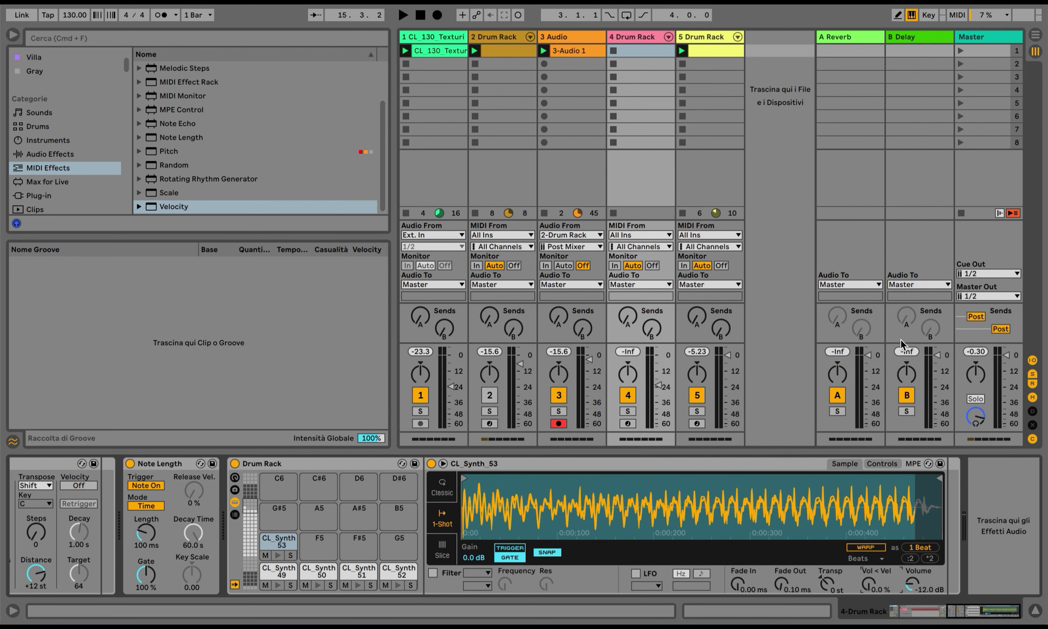
scroll(313, 527, left, 15)
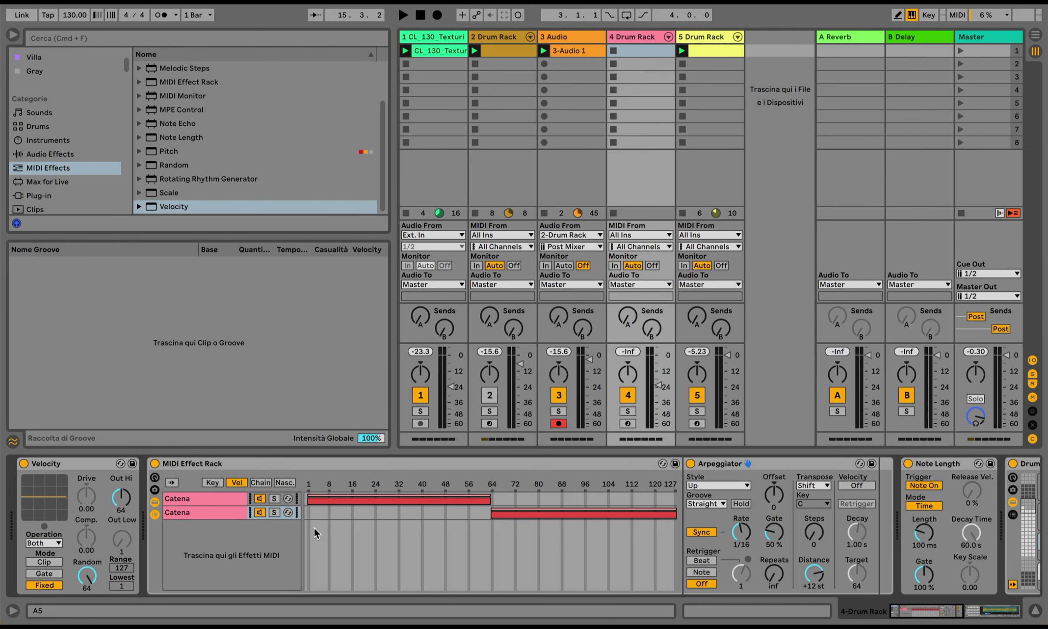
scroll(313, 526, right, 6)
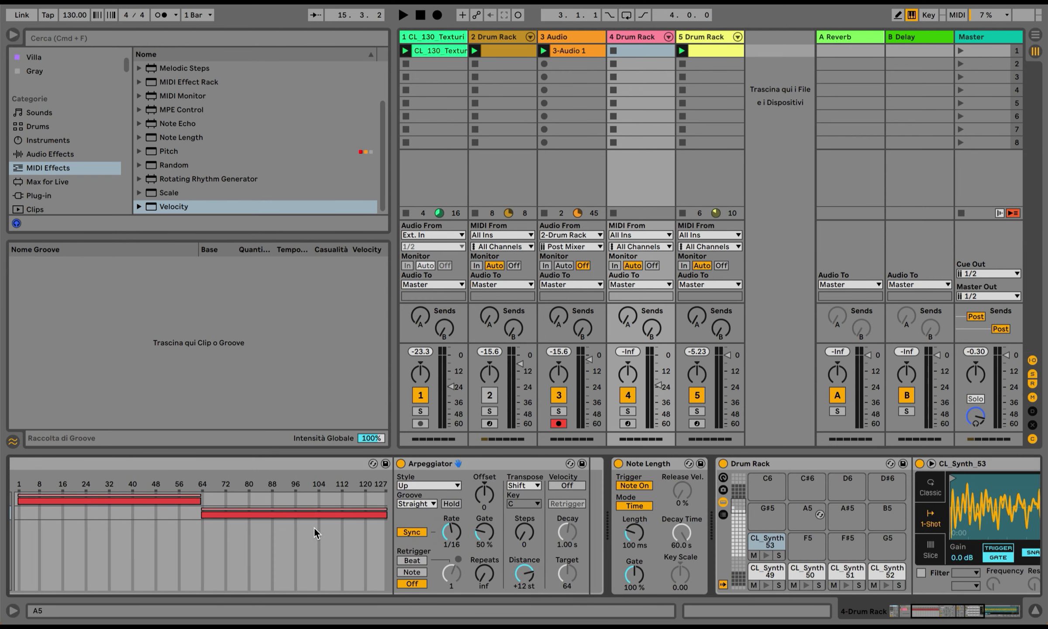
Step: Search 'lfo' in Max for Live, load an LFO, and map it to the Arpeggiator's Style
click(59, 181)
click(126, 39)
text(lfo)
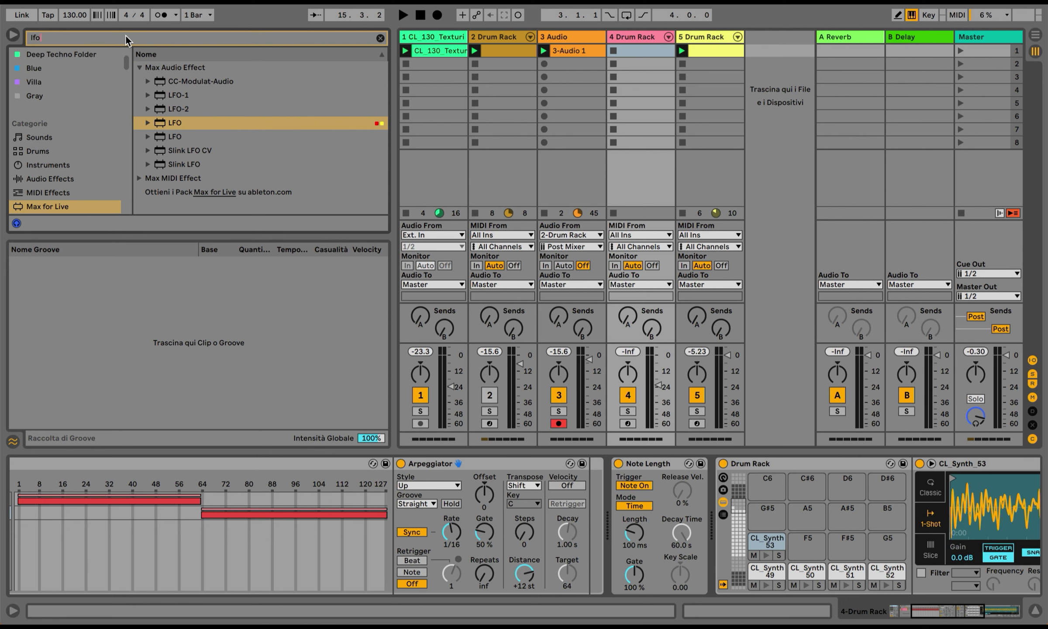
double_click(185, 124)
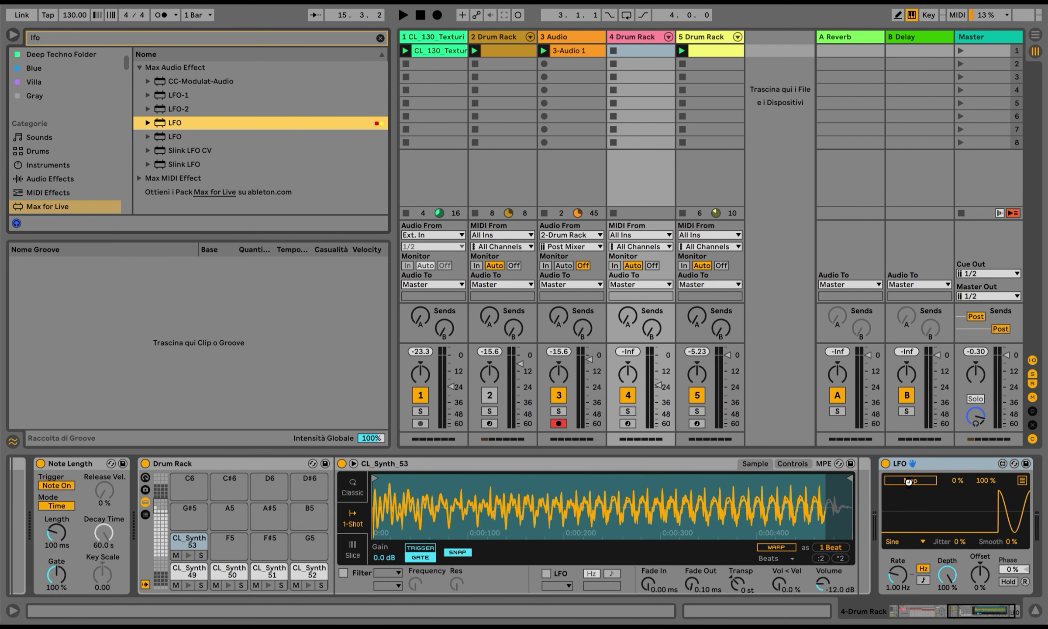
click(750, 481)
scroll(751, 481, left, 15)
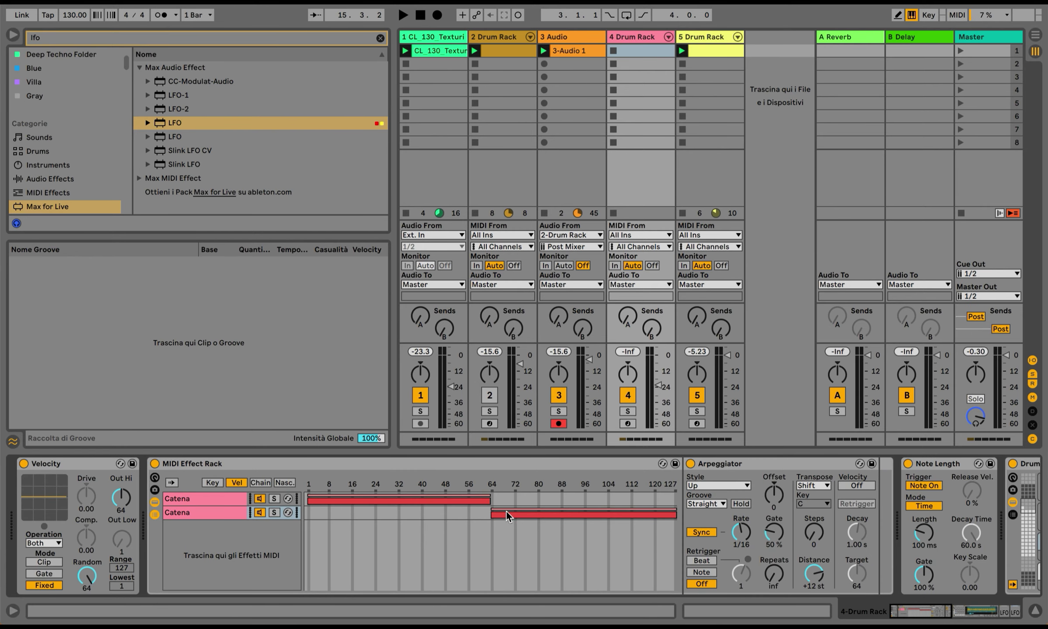
click(717, 483)
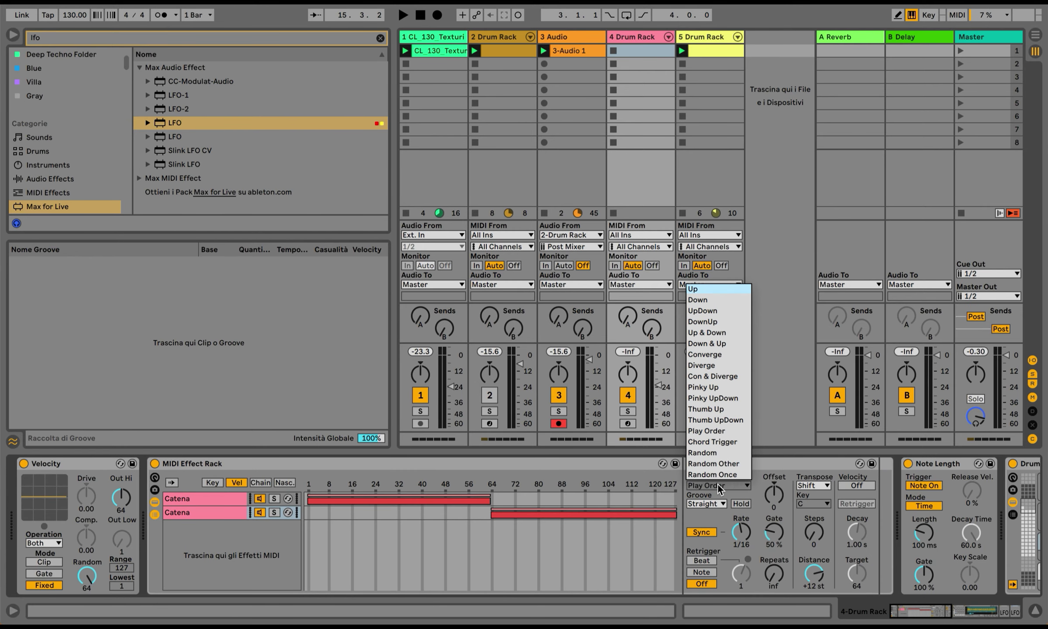
click(711, 441)
Step: Cap the first LFO's range at 80 % and slow its rate to 0.18 Hz
scroll(710, 507, right, 10)
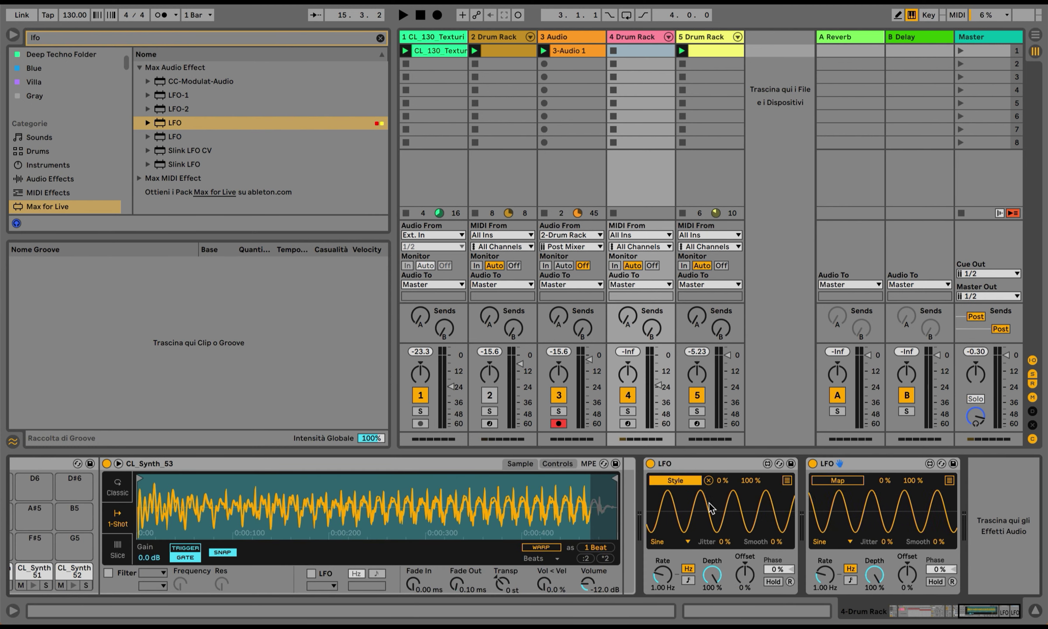
drag(751, 481, 751, 497)
drag(662, 575, 662, 594)
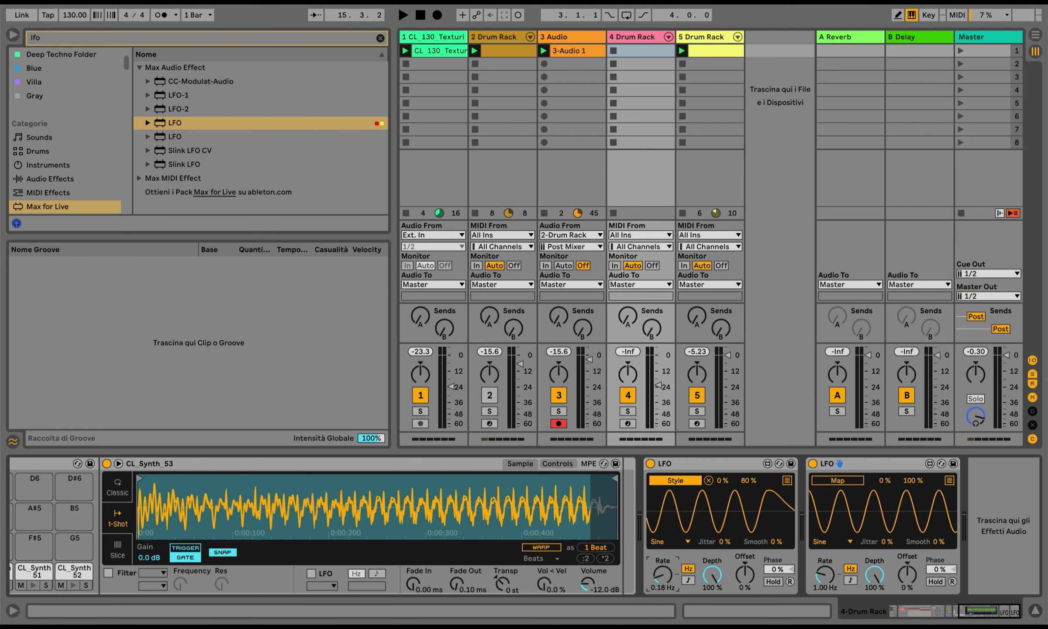
scroll(841, 480, left, 10)
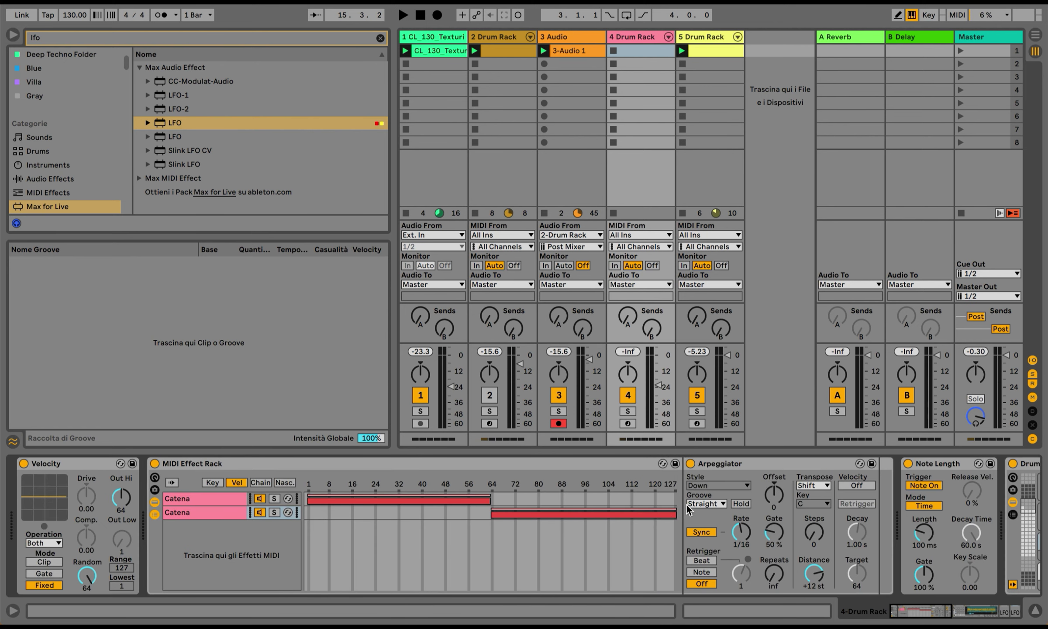
scroll(686, 503, right, 10)
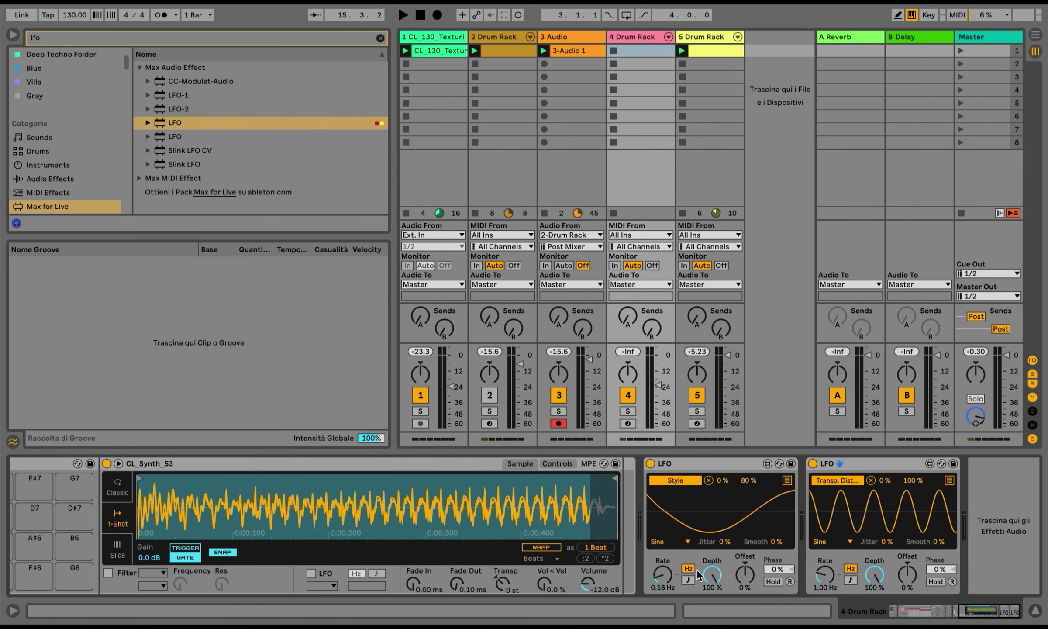
Step: Set the second LFO's transpose Distance range to 50–80 %
click(884, 480)
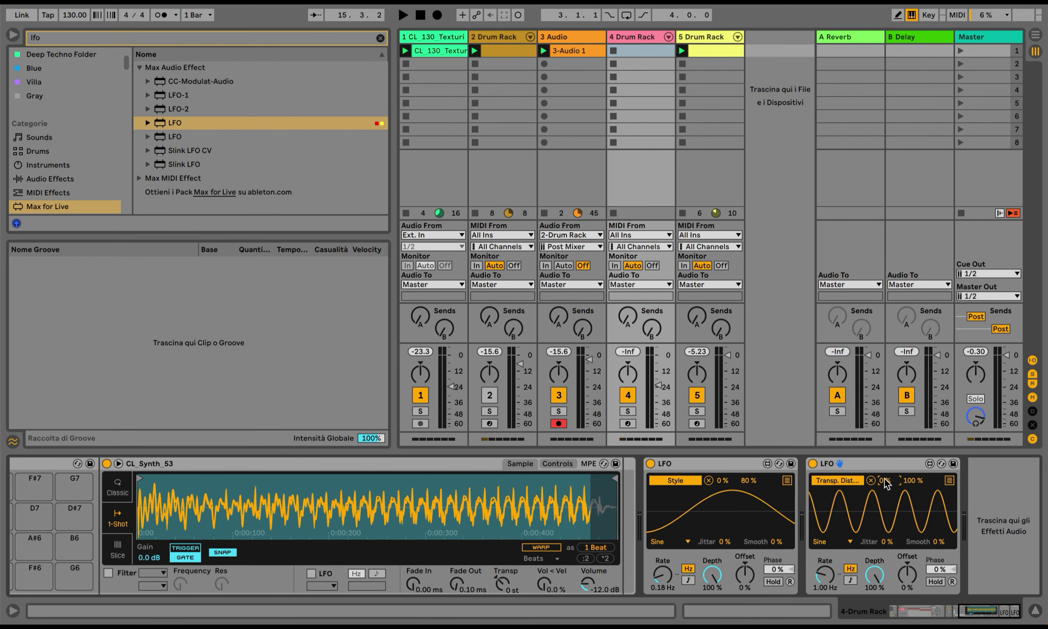
text(50)
key(Return)
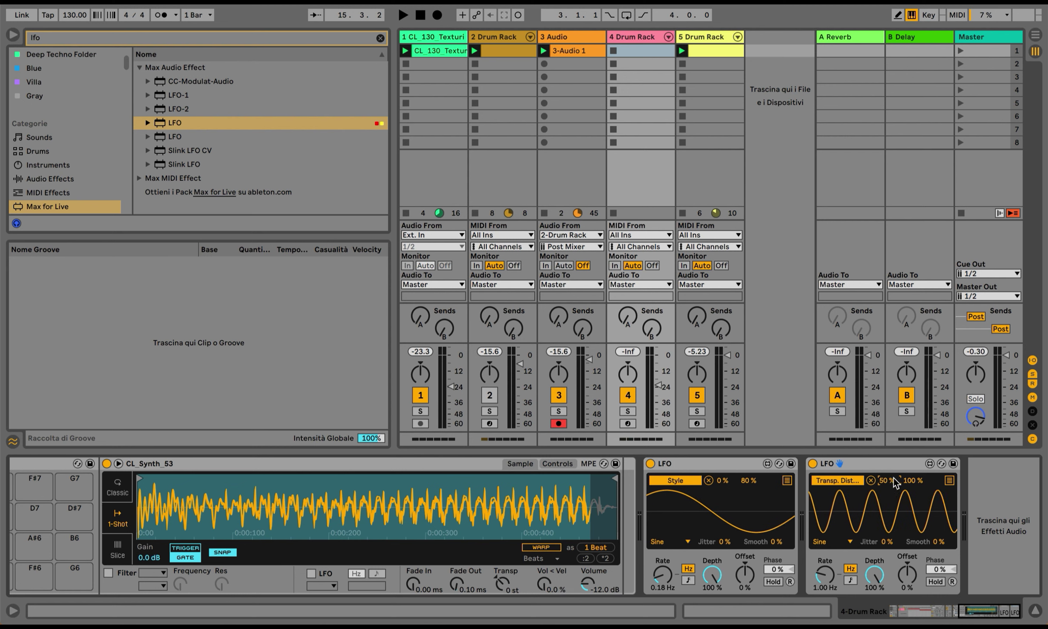
click(908, 481)
text(80)
key(Return)
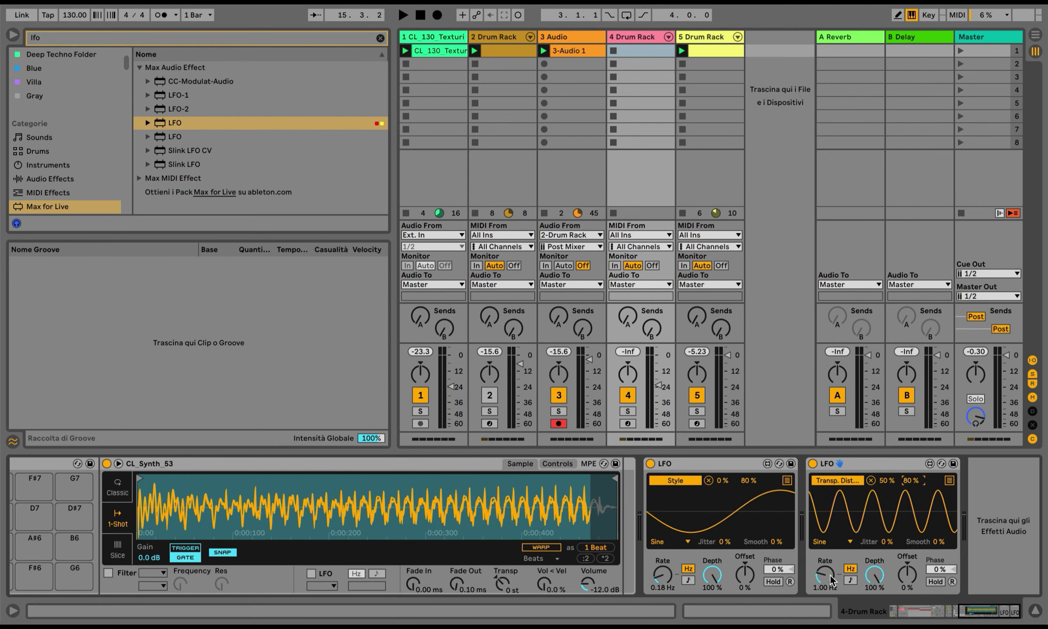
Step: Raise the Arpeggiator's Steps to 4 on the first Catena chain
scroll(805, 576, left, 20)
scroll(746, 548, right, 1)
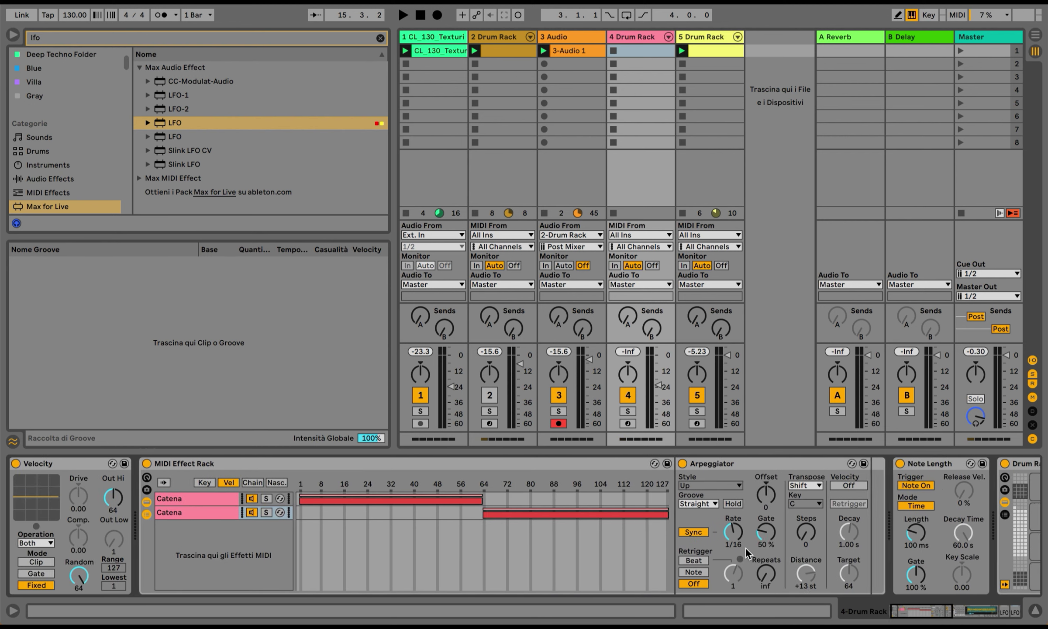
scroll(746, 553, right, 3)
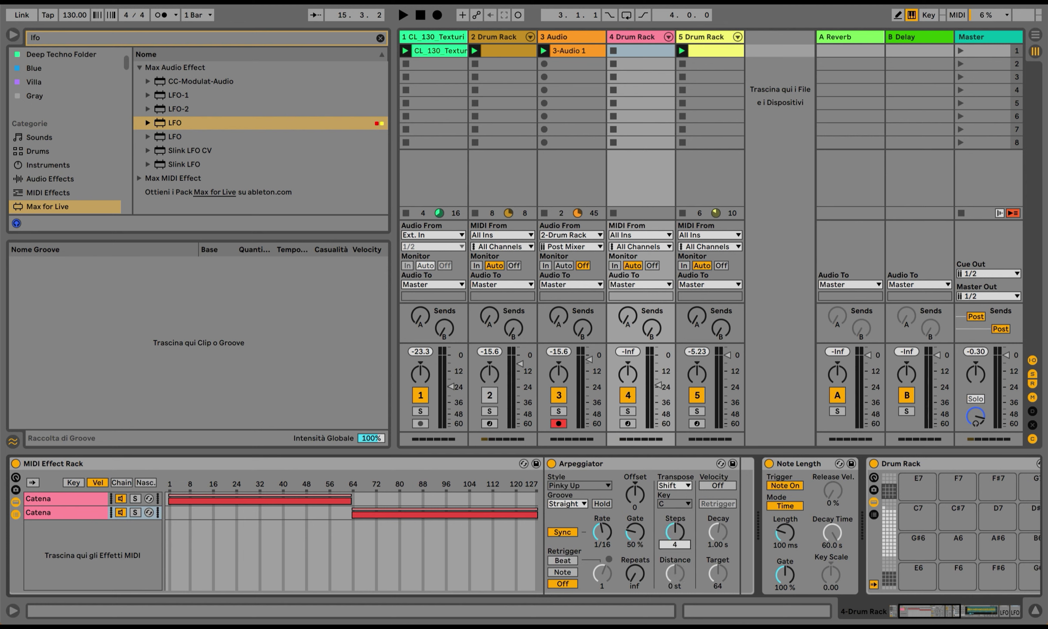
click(65, 503)
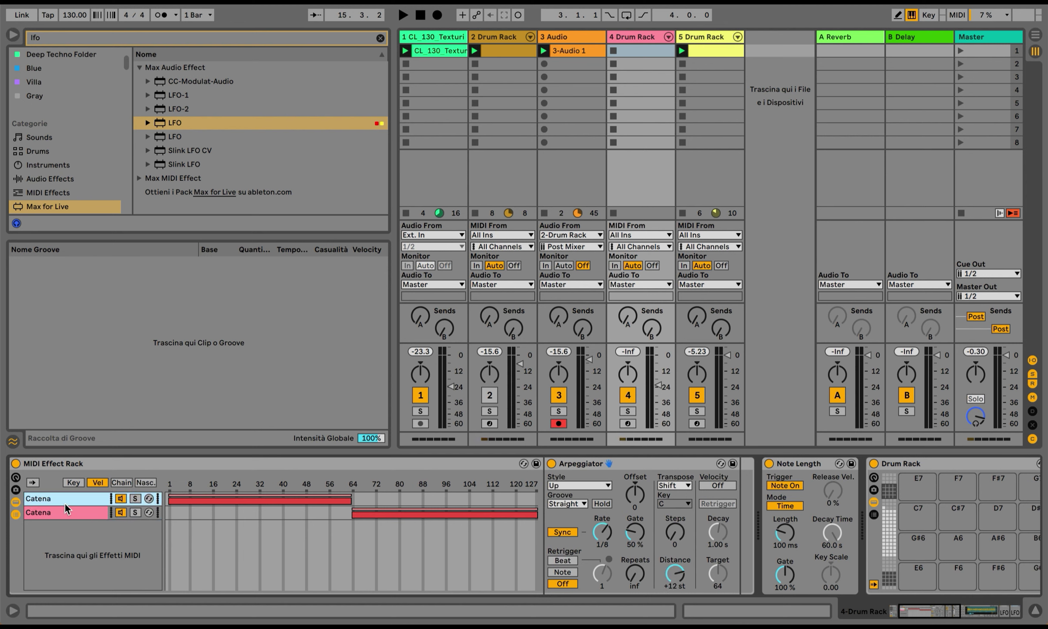
drag(675, 540, 676, 515)
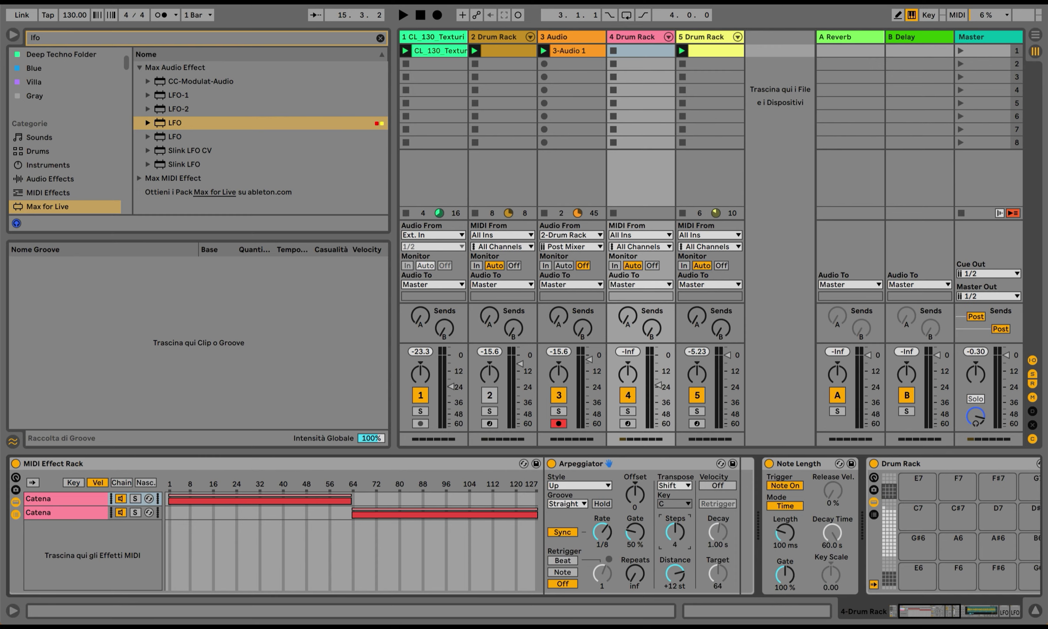
Step: Set the first LFO's second Style mapping maximum to 80 % and check the second LFO's mappings
scroll(676, 537, right, 20)
click(787, 481)
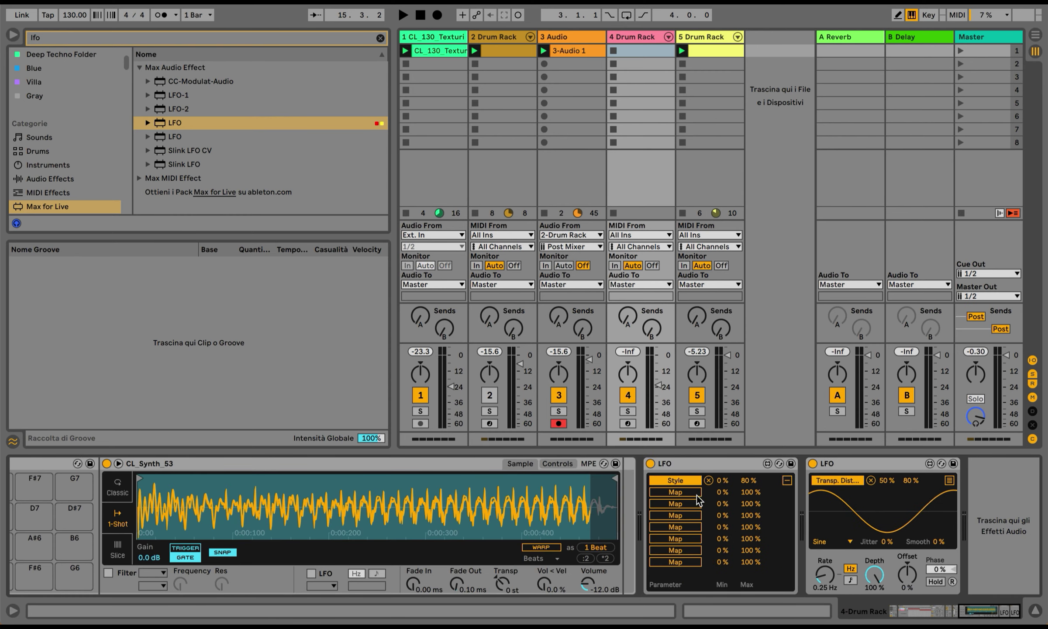
scroll(694, 495, left, 15)
click(700, 485)
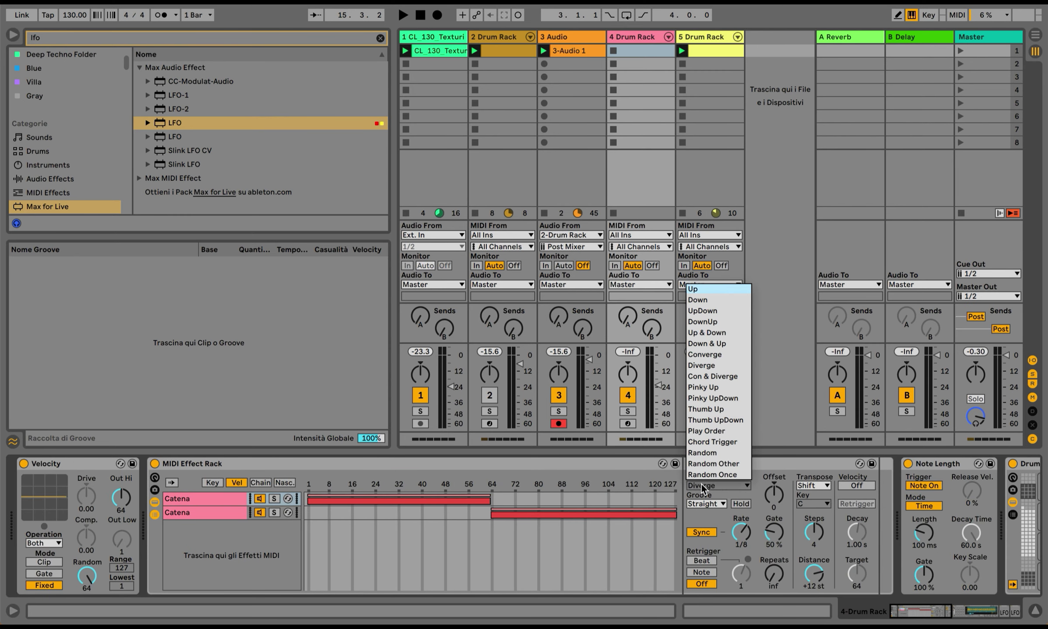
scroll(708, 494, right, 15)
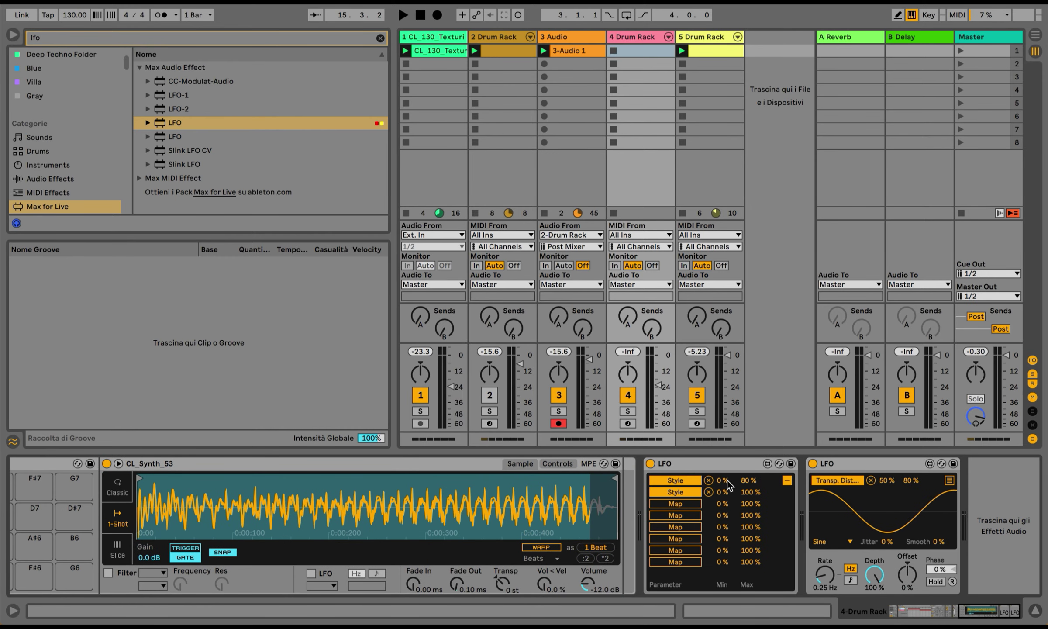
text(80)
key(Return)
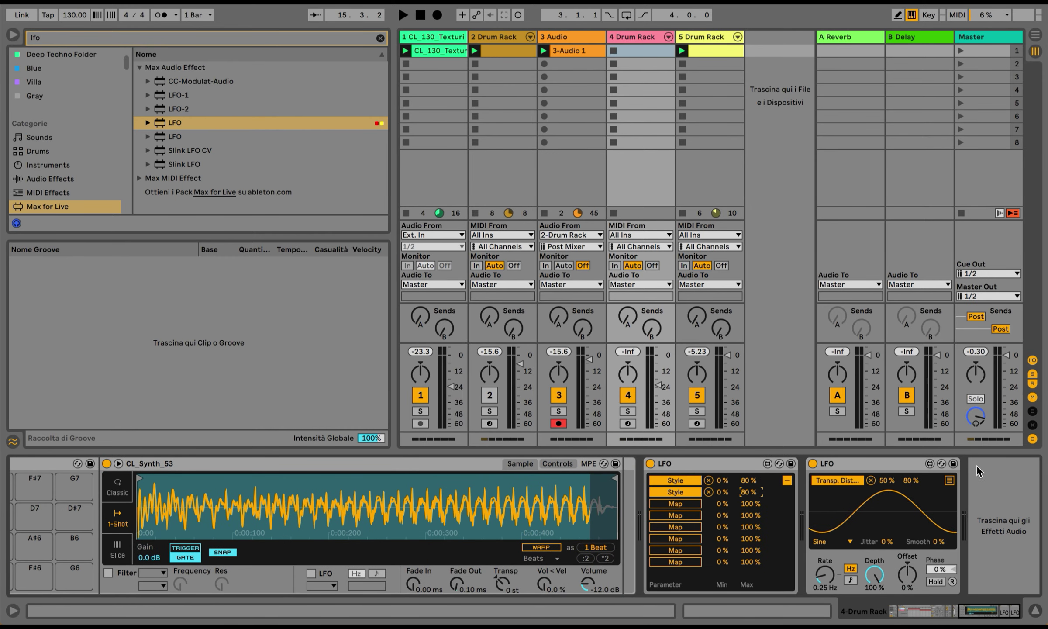
click(949, 480)
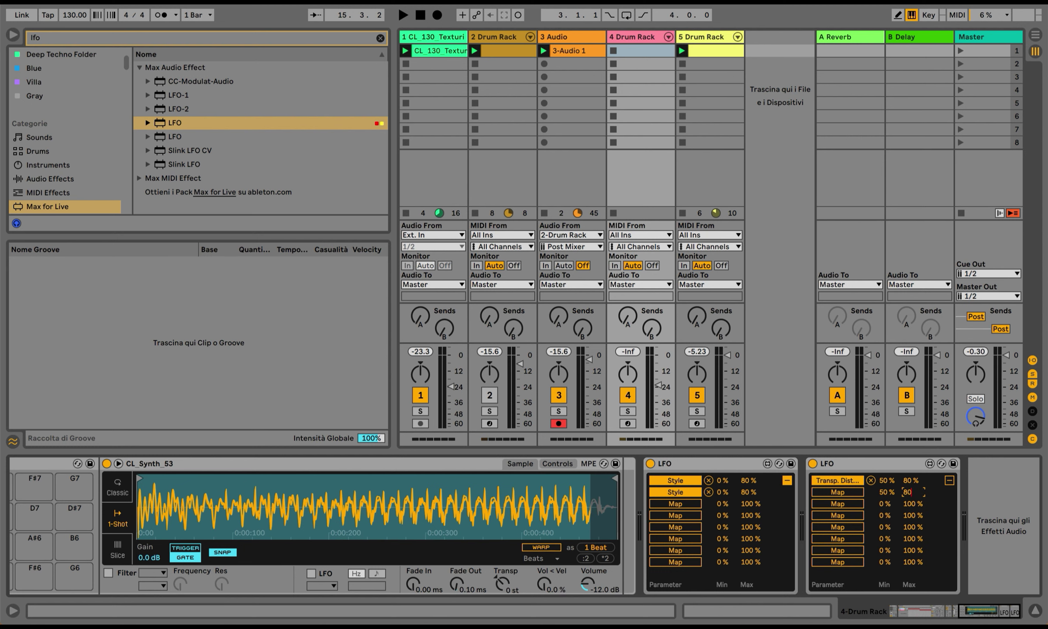
scroll(855, 490, left, 15)
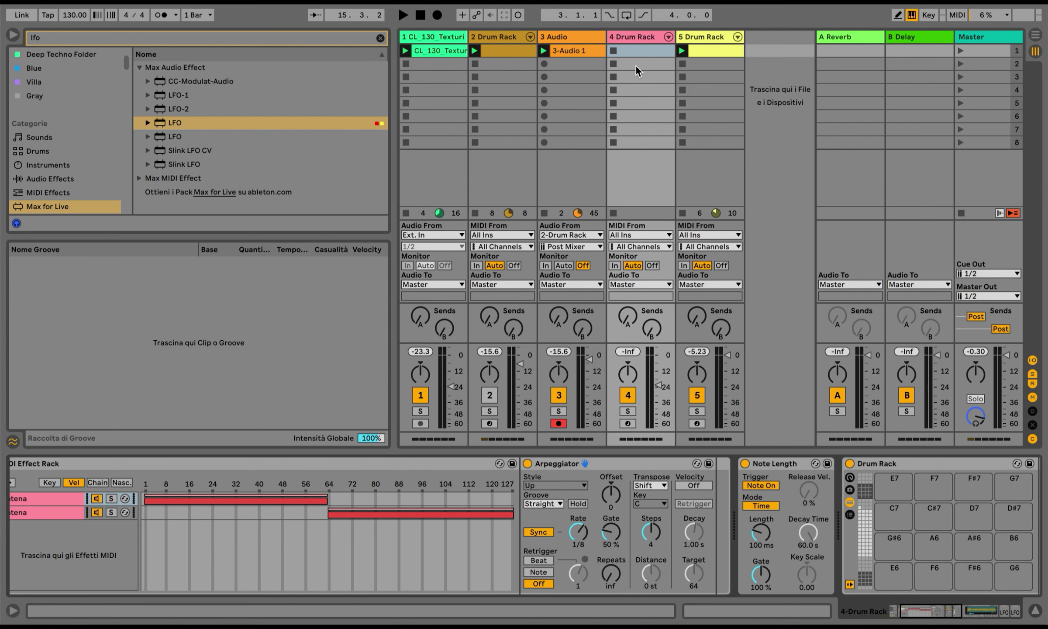
Step: Move track 2's gold percussion clip into track 4's first clip slot, with Detail View hidden
click(495, 49)
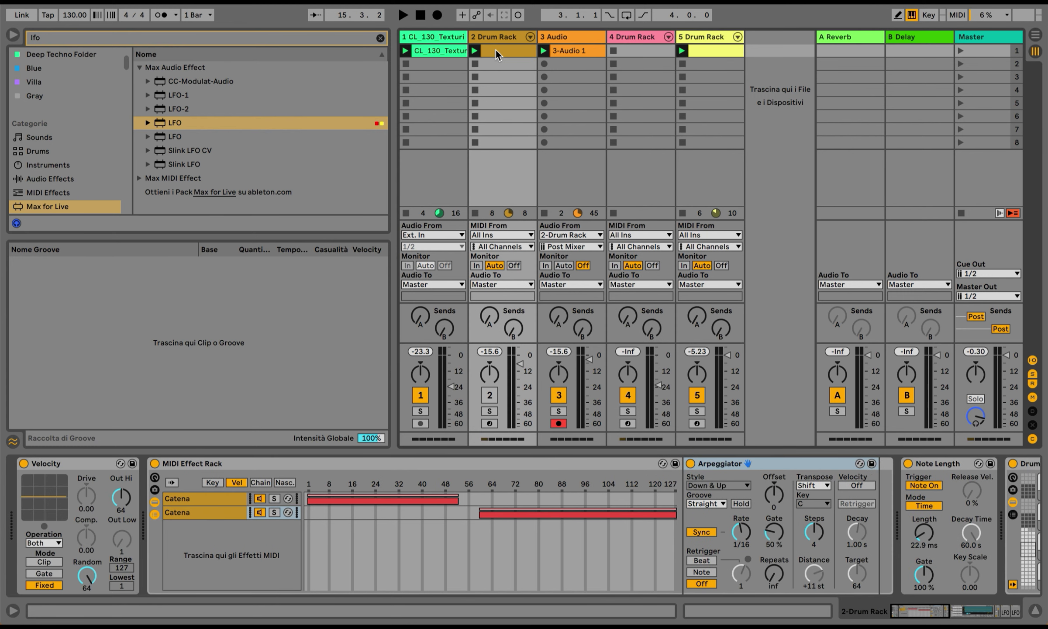
double_click(499, 44)
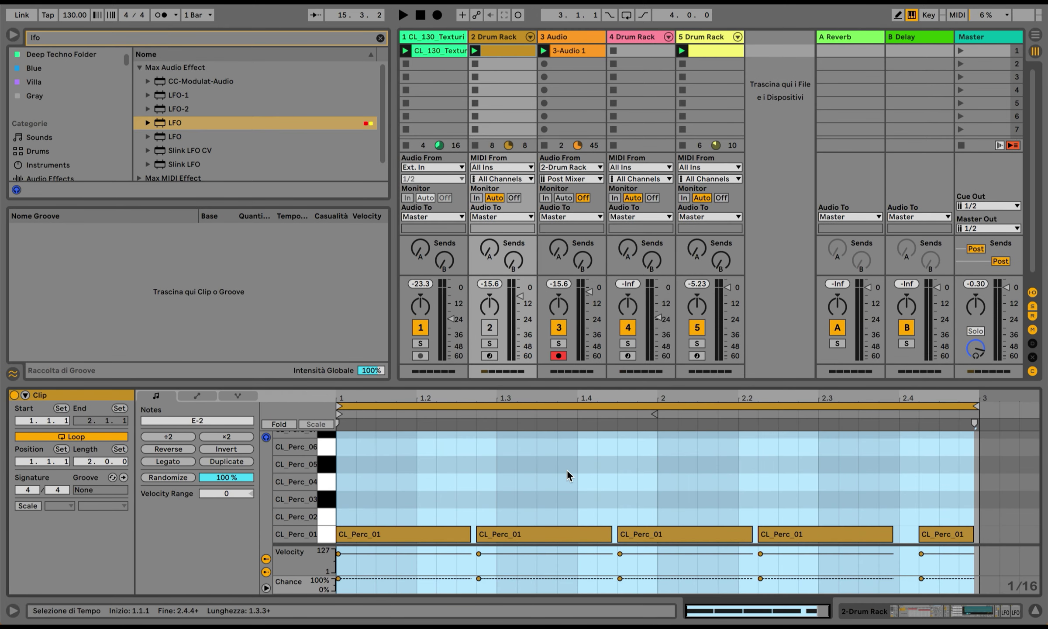
click(1034, 611)
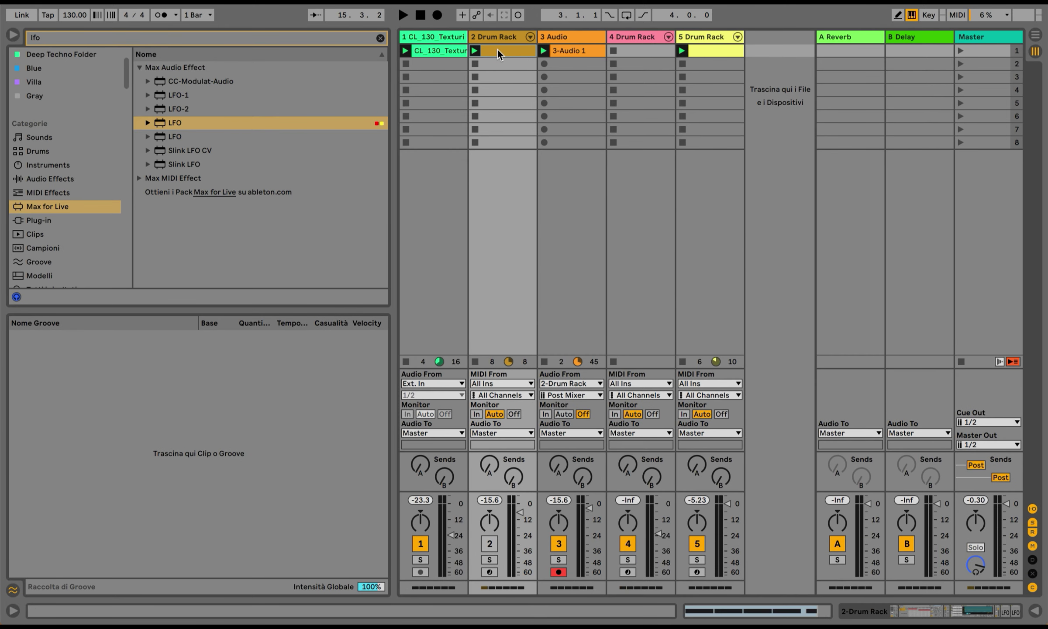
drag(496, 48, 628, 52)
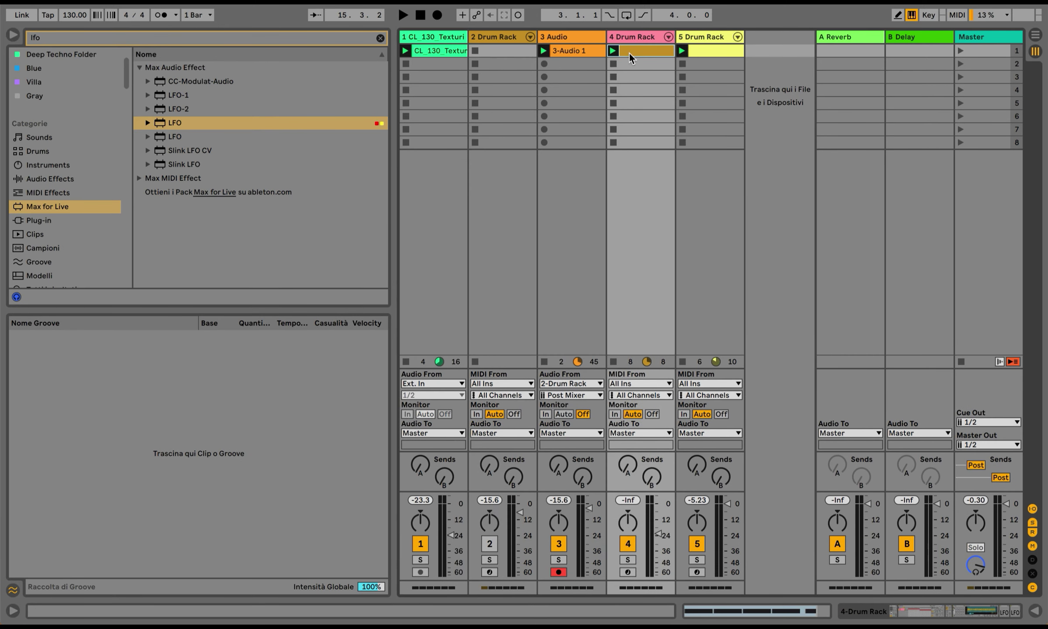
click(954, 616)
Step: Solo track 4, start playback, and show the Drum Rack pads CL_Synth 17–32
click(627, 411)
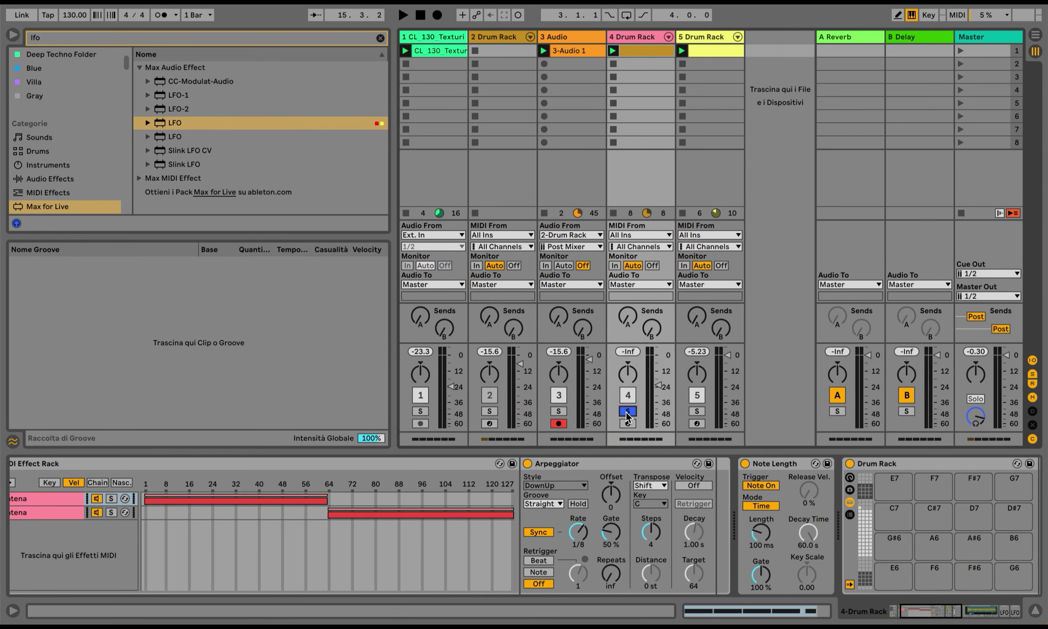
key(space)
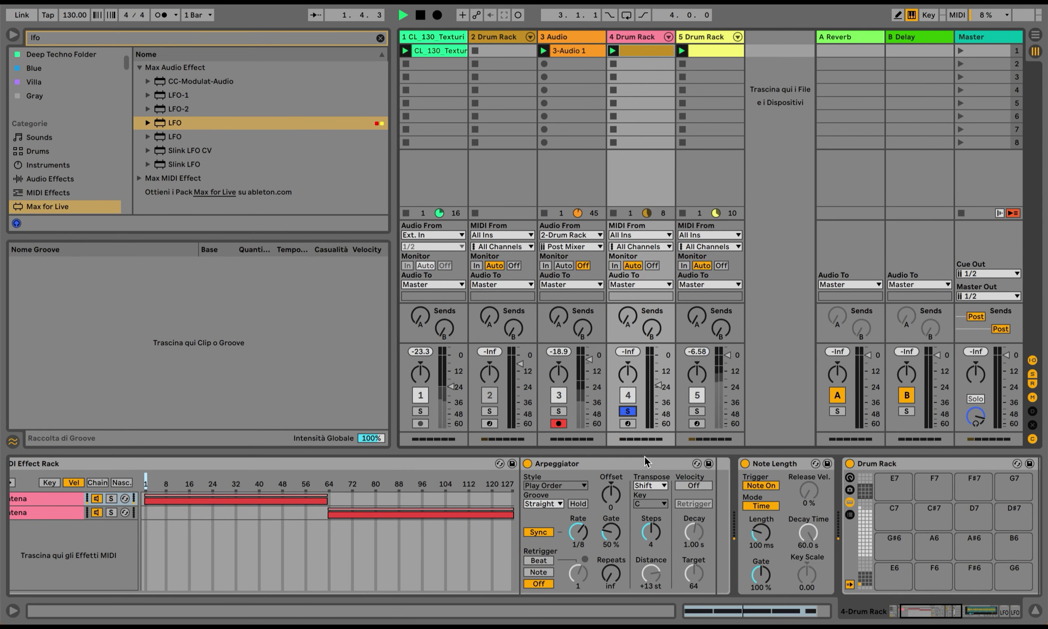
scroll(744, 536, right, 5)
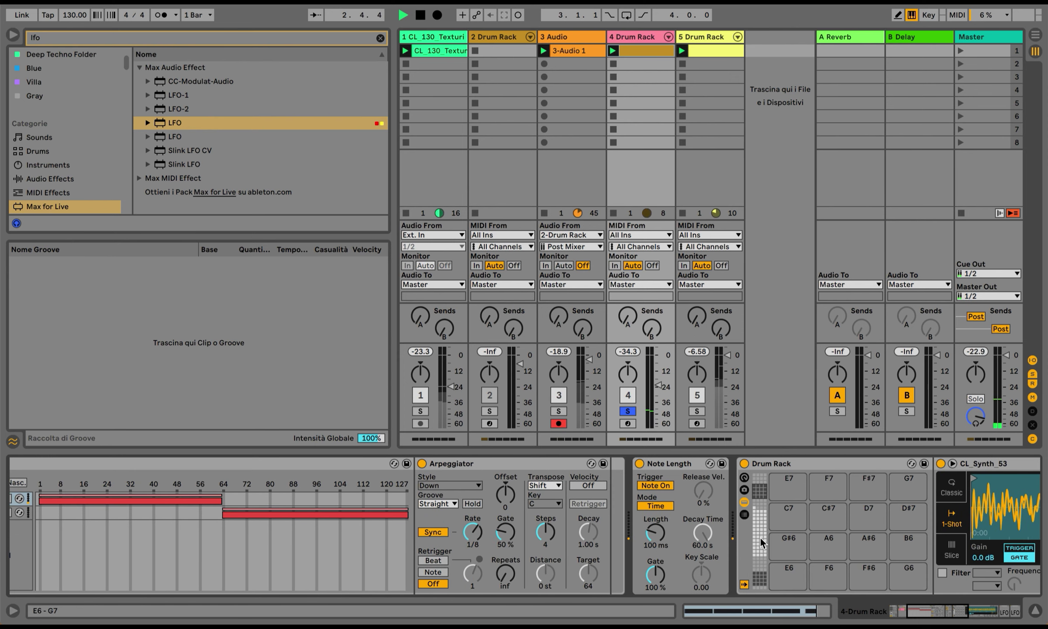
click(761, 542)
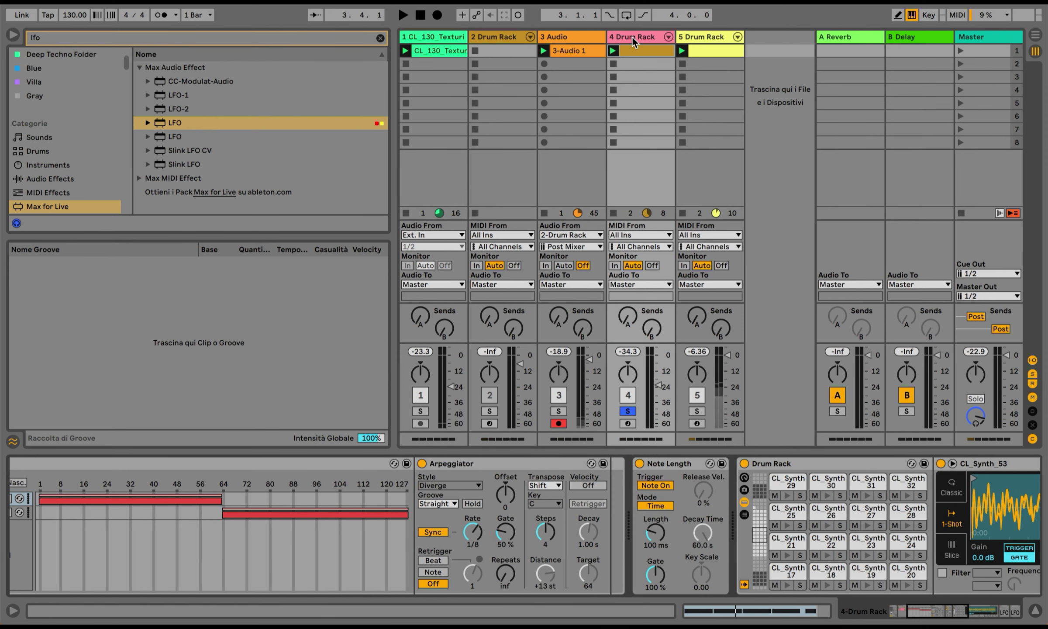
Step: Shift all of track 4's clip notes up one row to CL_Synth_01 and shorten Note Length to about 22 ms
click(632, 49)
click(397, 497)
key(ctrl+a)
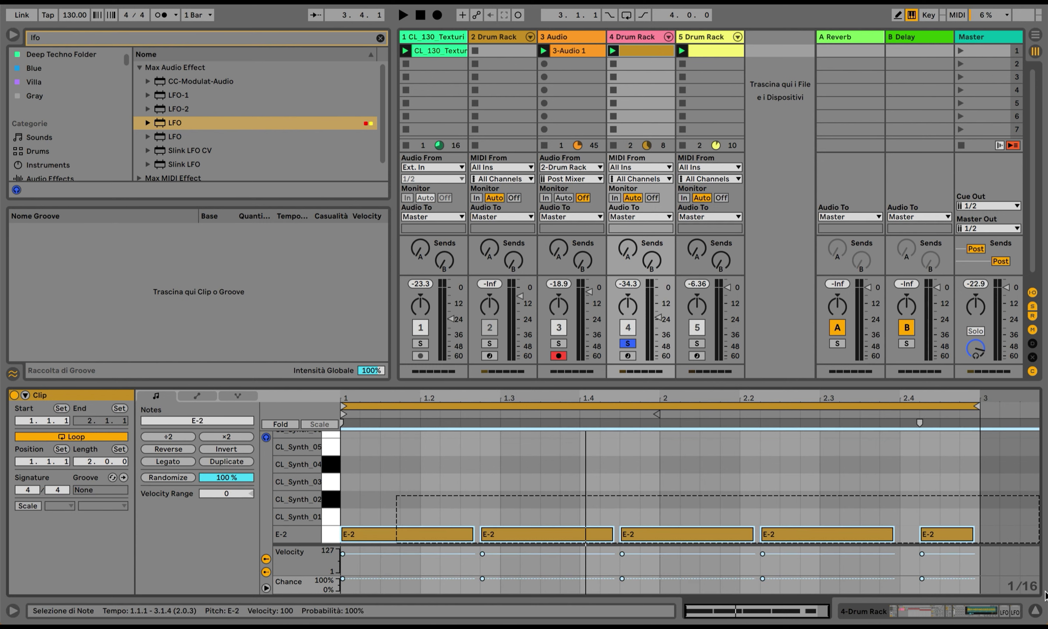
key(Up)
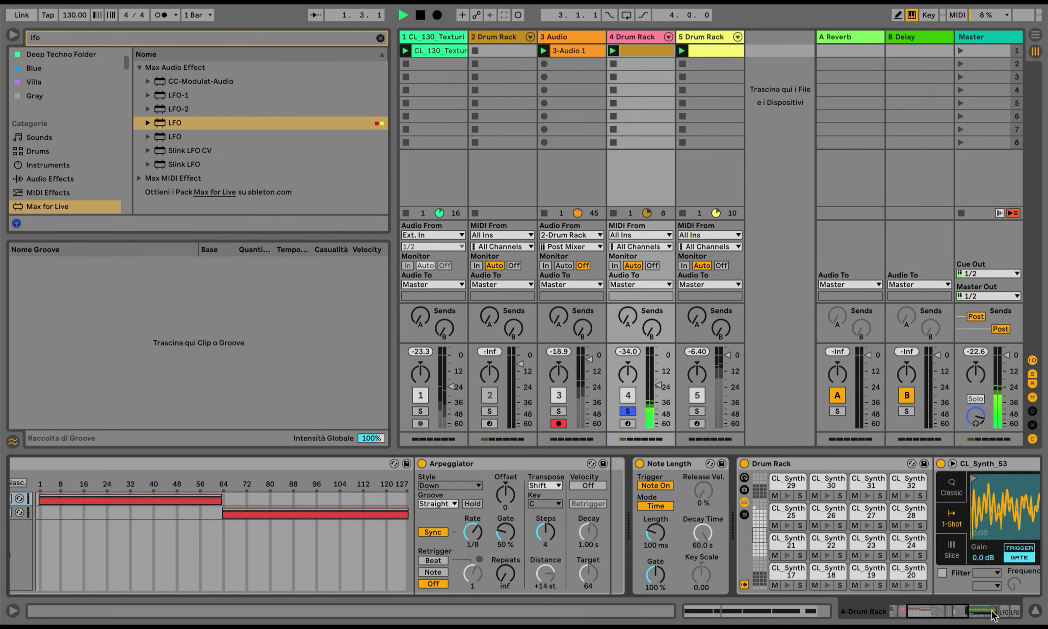
key(shift+Tab)
drag(655, 532, 655, 547)
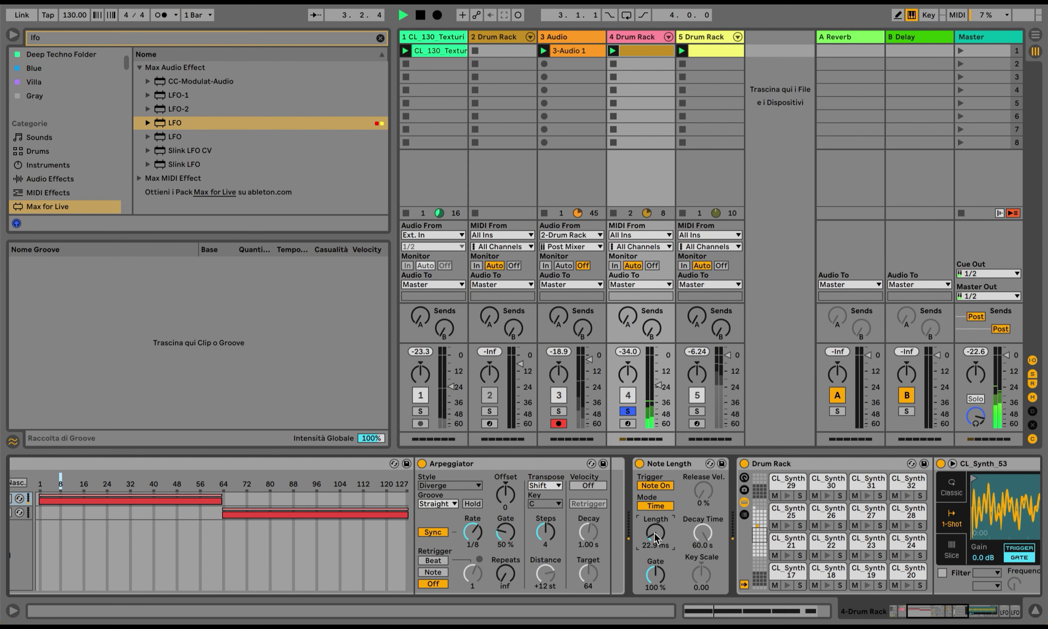
Step: End the first Catena chain's zone near 50, select pad CL_Synth 01, and lengthen Note Length to 26.3 ms
scroll(301, 555, left, 5)
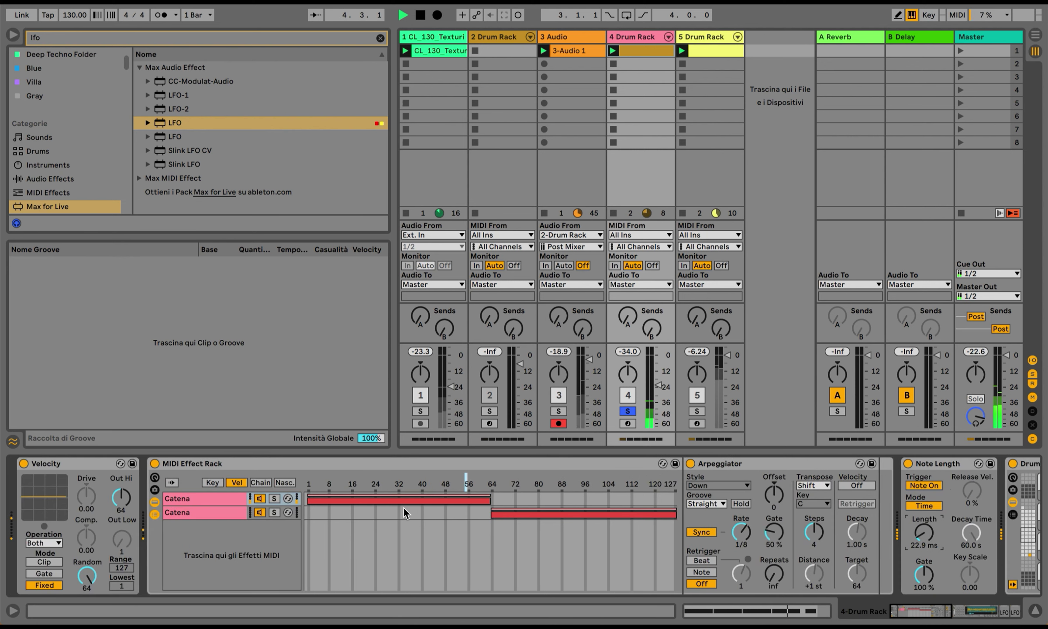
mouse_move(487, 500)
mouse_down()
mouse_move(444, 500)
mouse_move(501, 514)
mouse_up()
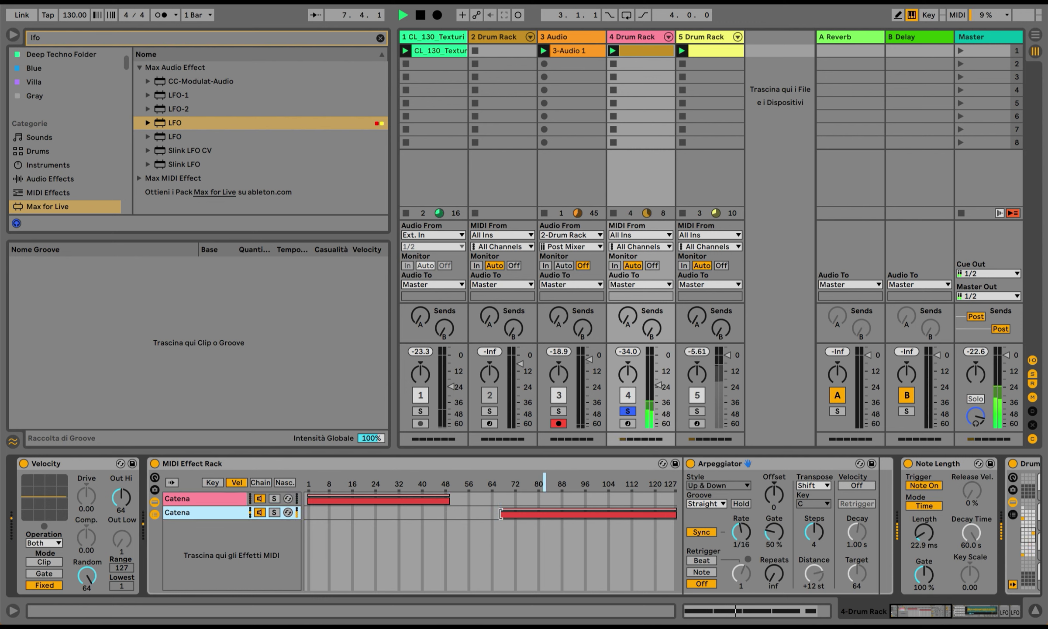
scroll(500, 514, right, 9)
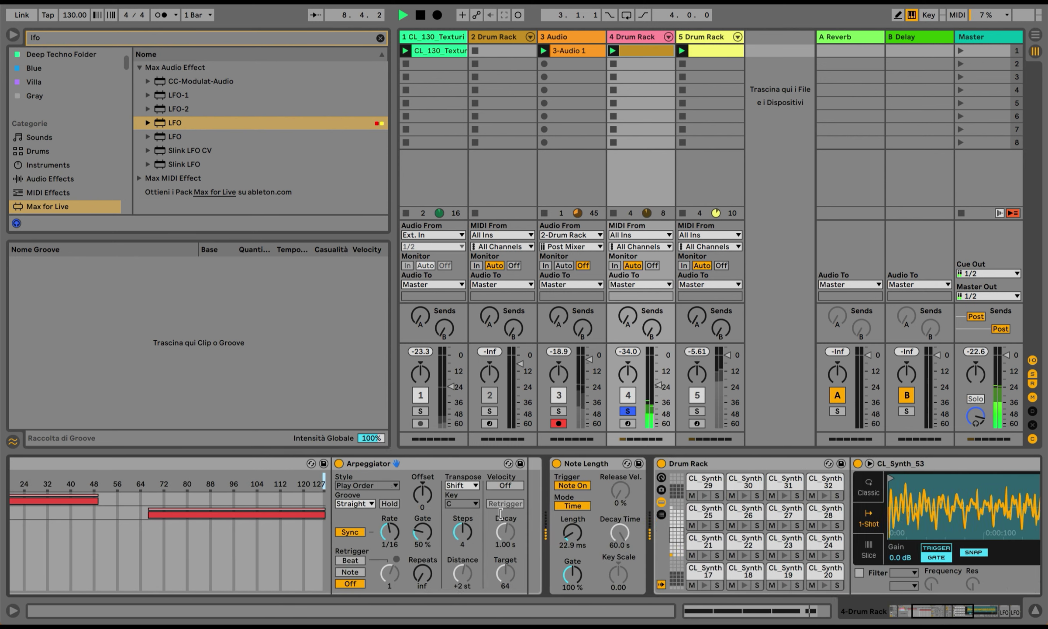
click(631, 551)
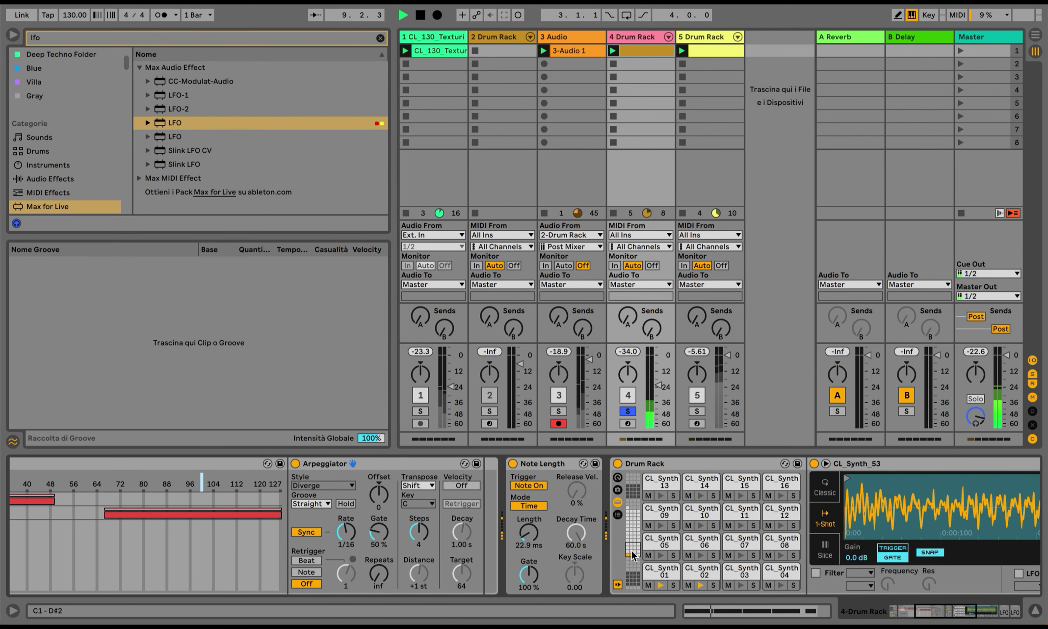
click(656, 572)
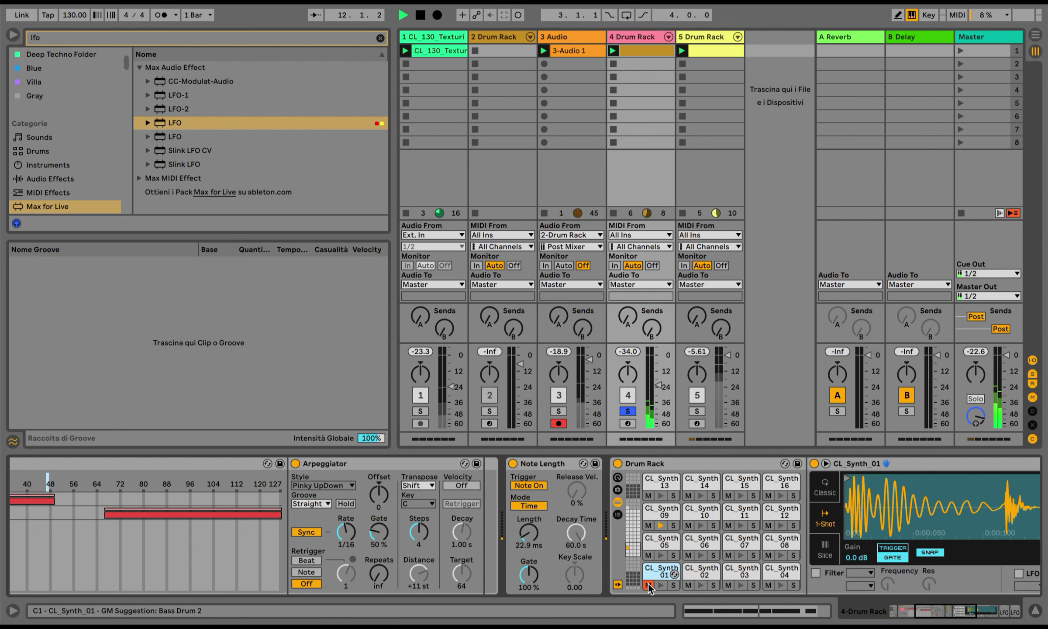
mouse_move(528, 533)
mouse_down()
mouse_move(528, 500)
mouse_move(528, 530)
mouse_up()
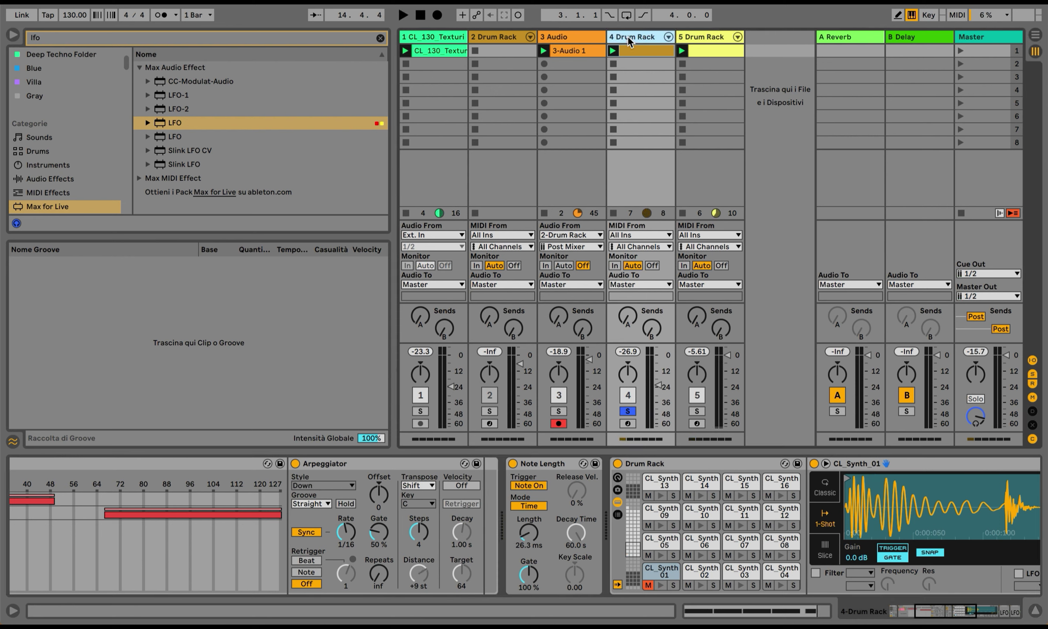
Step: Insert MIDI track 5, arm it with input from 4-Drum Rack, and record into its first slot
key(ctrl+shift+t)
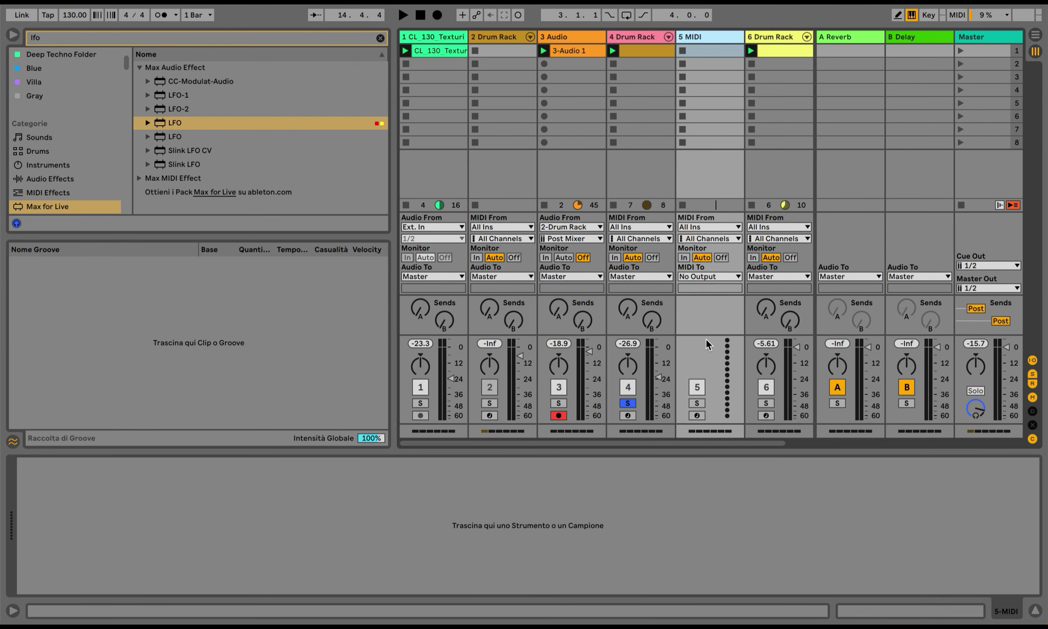
click(697, 415)
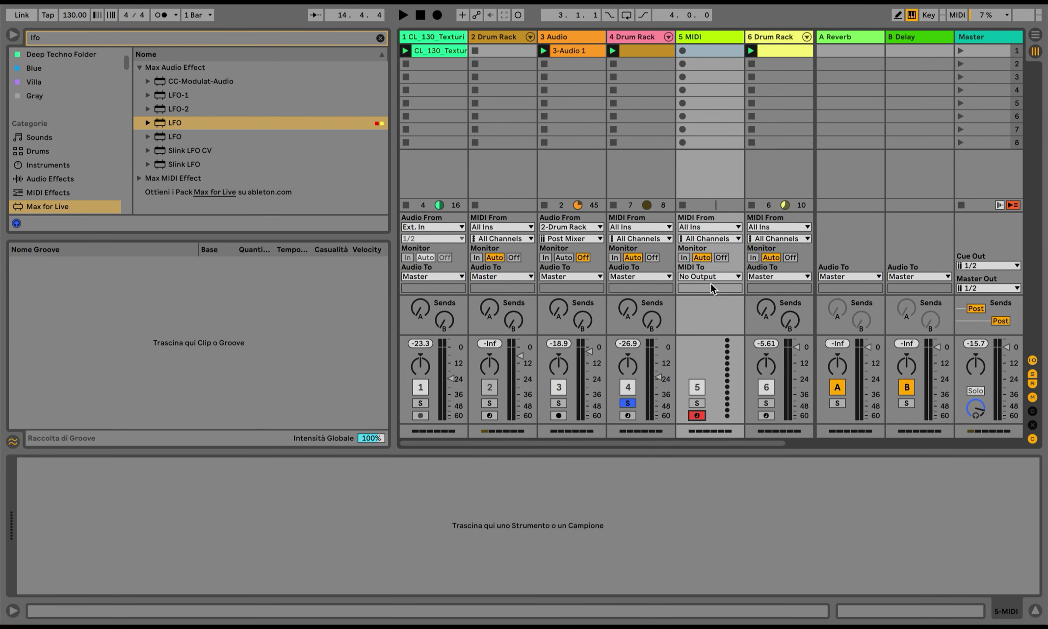
click(701, 227)
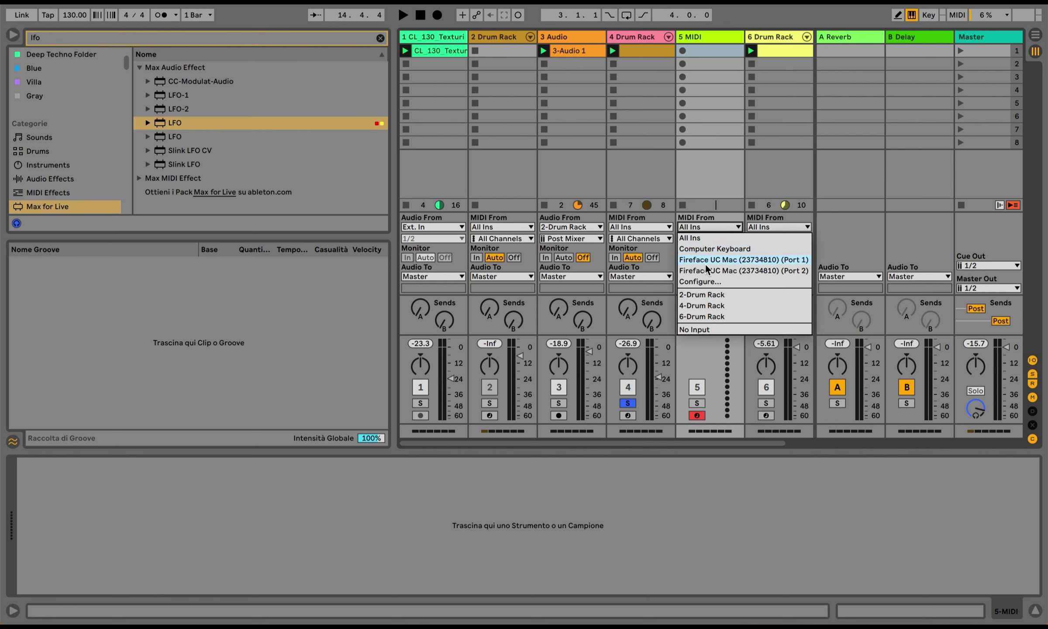
click(705, 305)
click(698, 54)
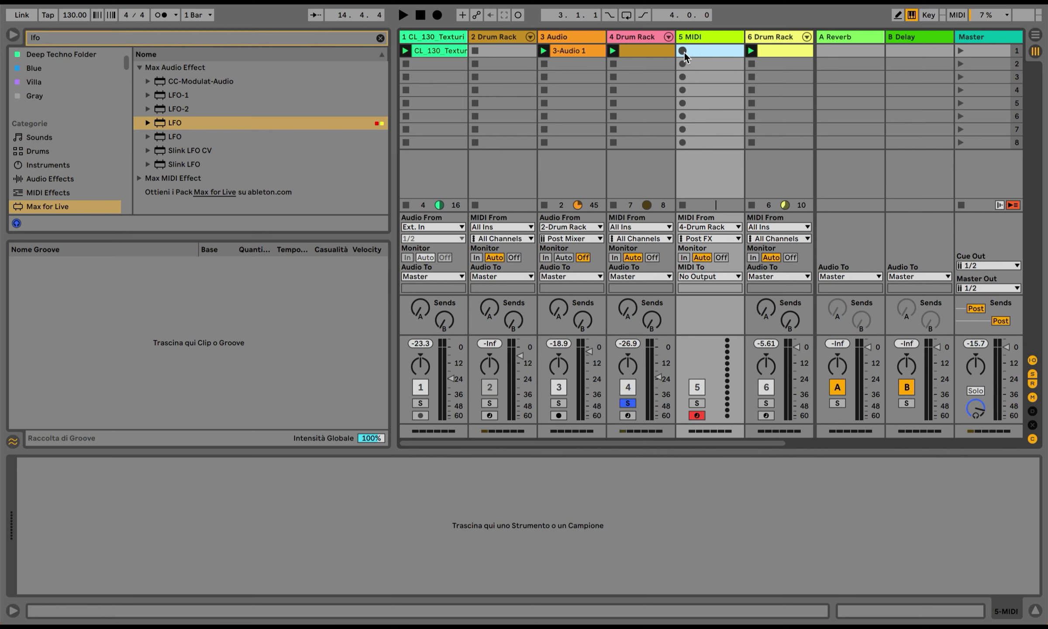
Step: Record the 5-MIDI 1 clip on track 5, stop it, and show the 4 Drum Rack clip's notes
click(683, 51)
click(645, 37)
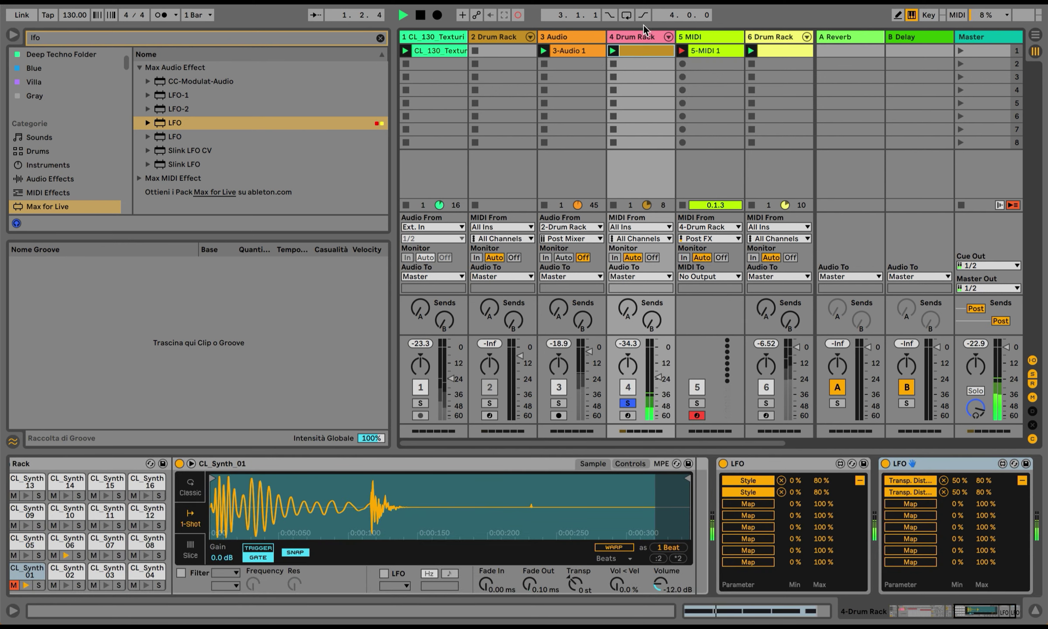
scroll(517, 495, left, 10)
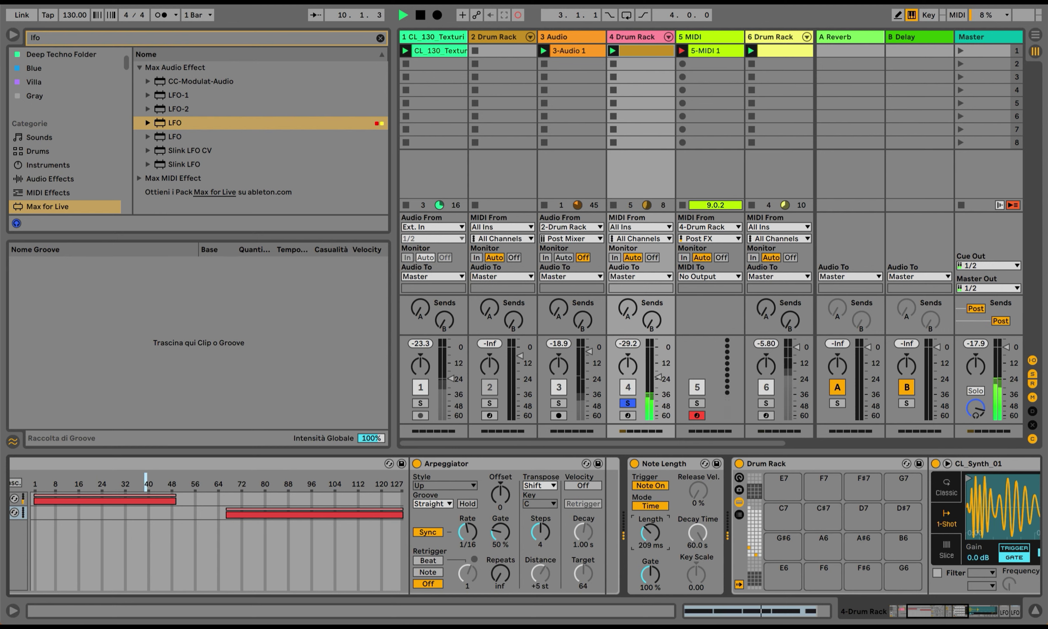
key(space)
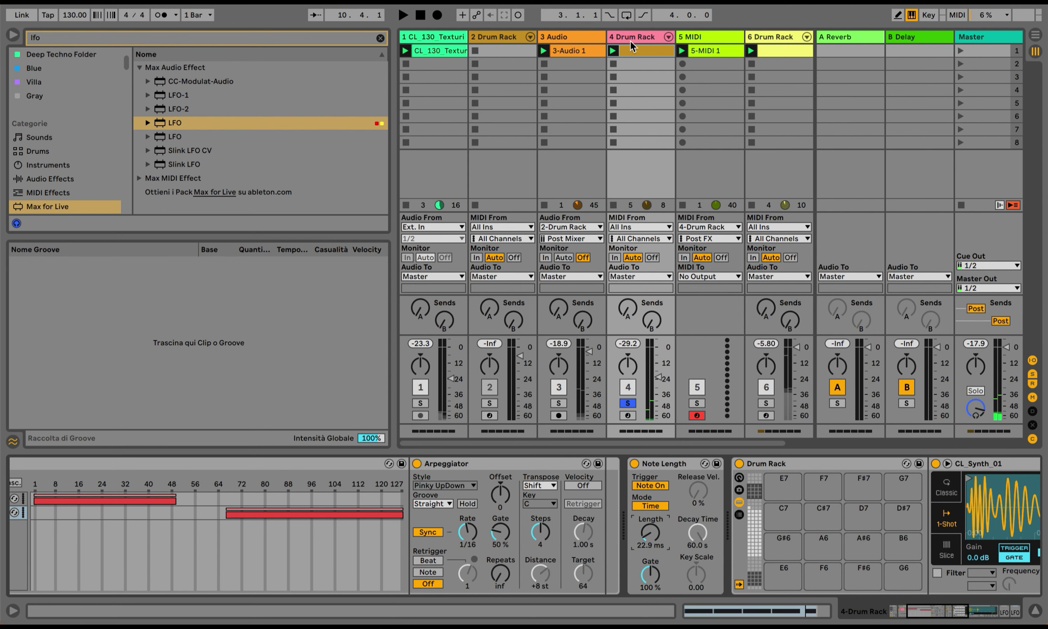
click(630, 48)
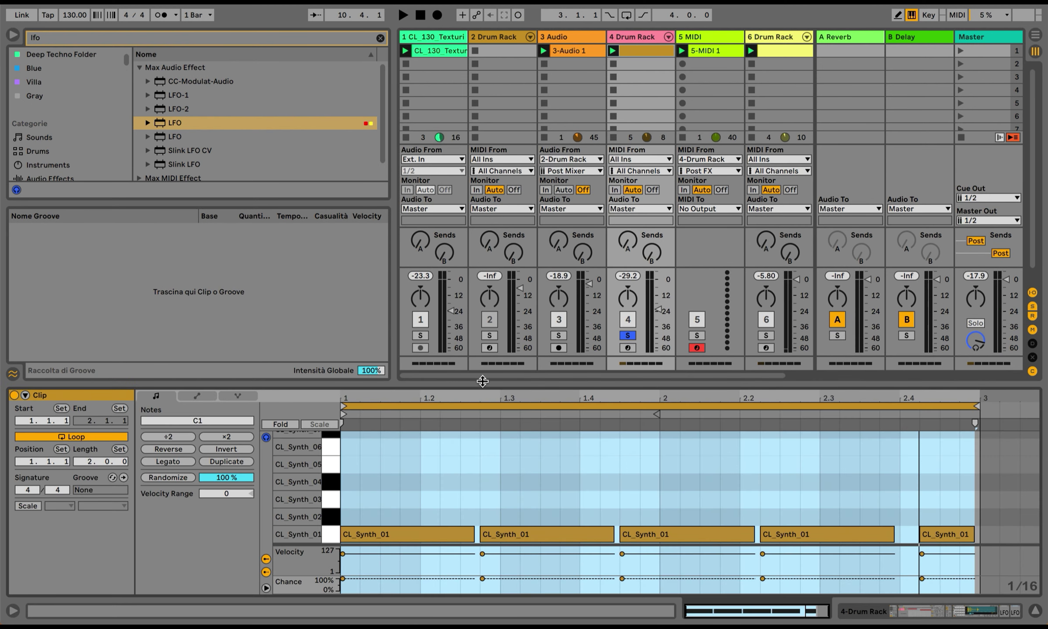
Step: Show 5-MIDI 1 in a maximised note editor, zoomed out to all ten bars
click(705, 51)
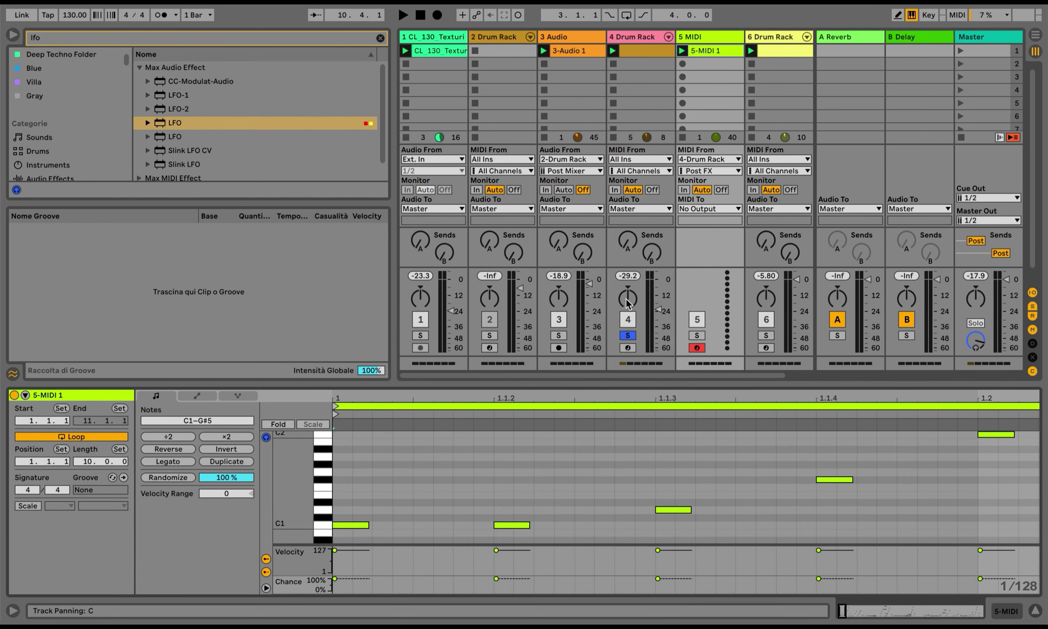
drag(622, 385, 611, 26)
click(589, 263)
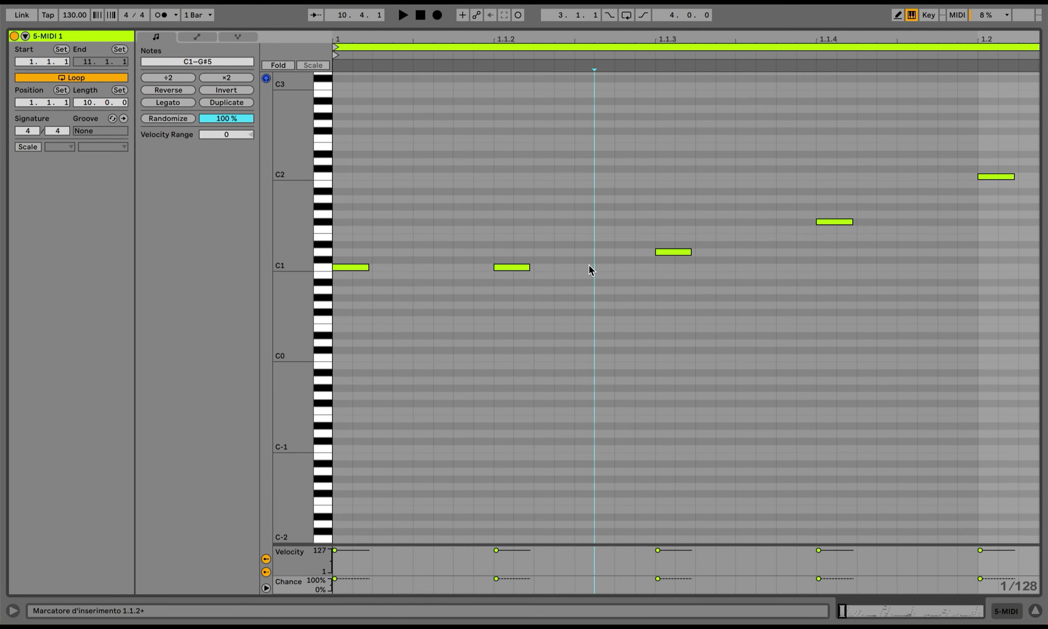
key(minus)
scroll(588, 264, down, 10)
scroll(589, 264, up, 5)
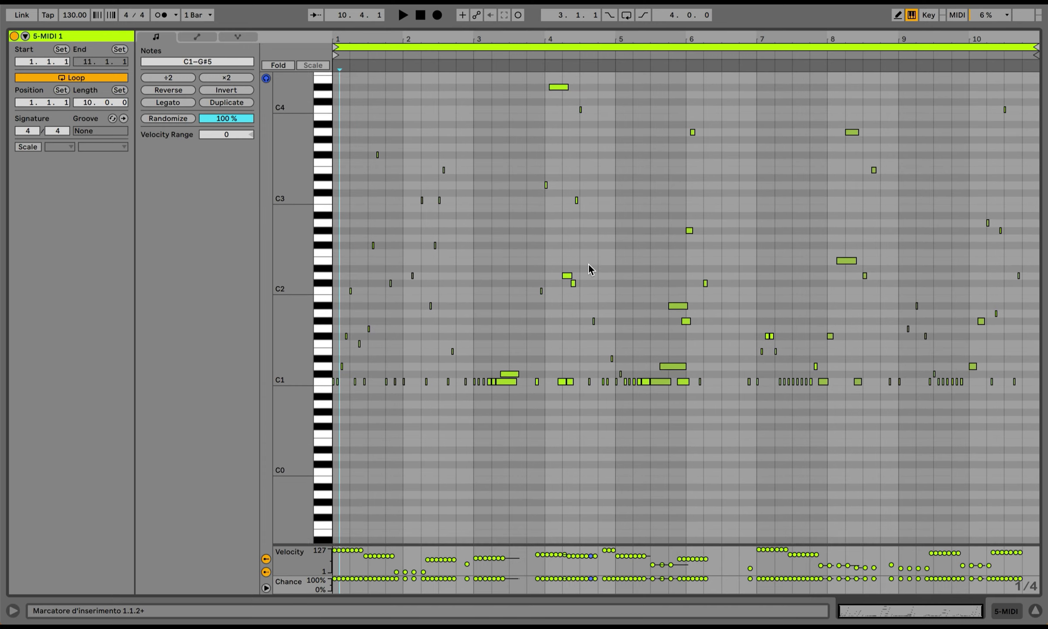
scroll(589, 267, up, 2)
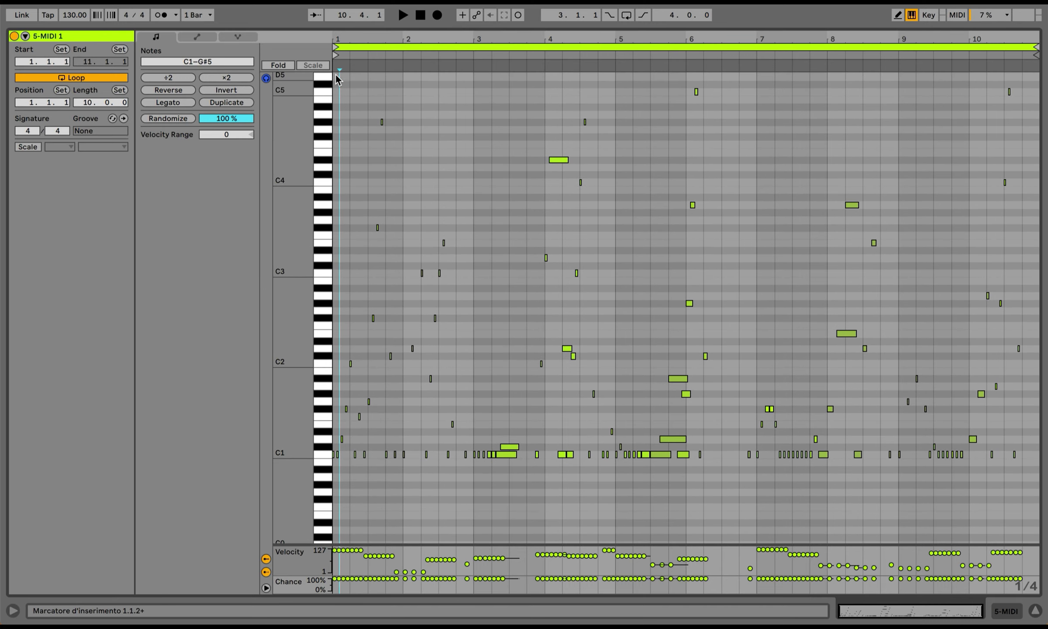
Step: Select all notes in 5-MIDI 1 and lower their play chance to about 11%
drag(334, 74, 583, 271)
key(ctrl+a)
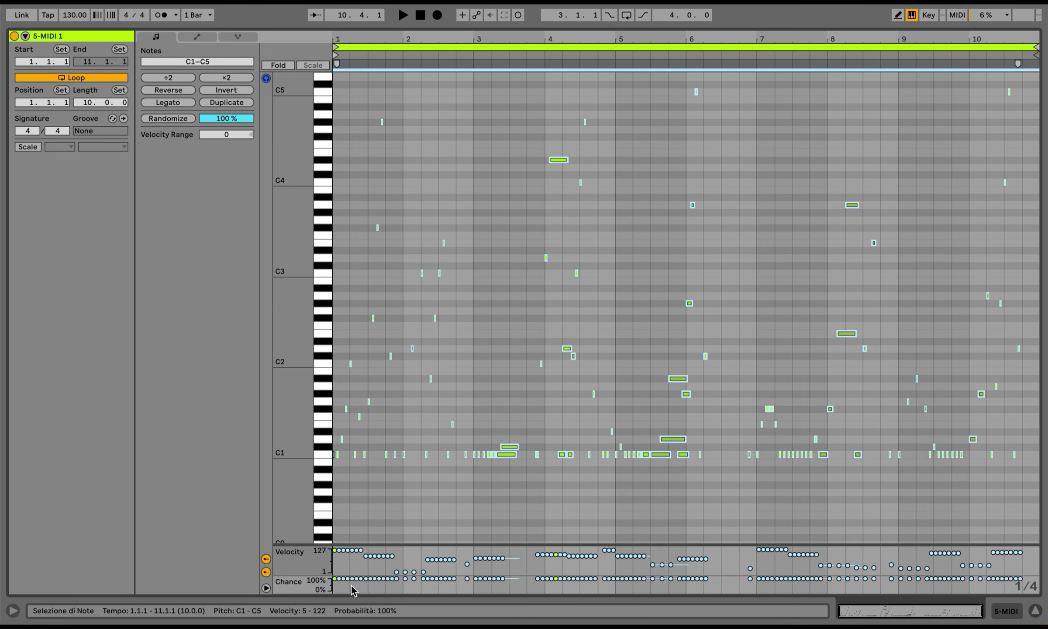
drag(347, 578, 347, 589)
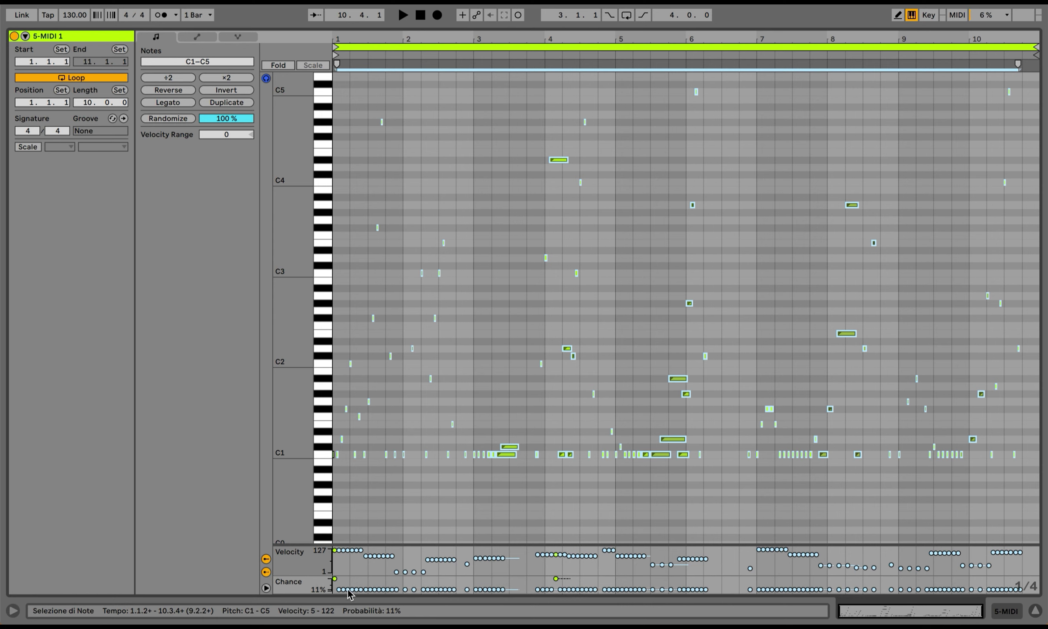
Step: Set the G#5 note's chance to 20% and the first C1 note's chance to 10%
scroll(548, 508, up, 9)
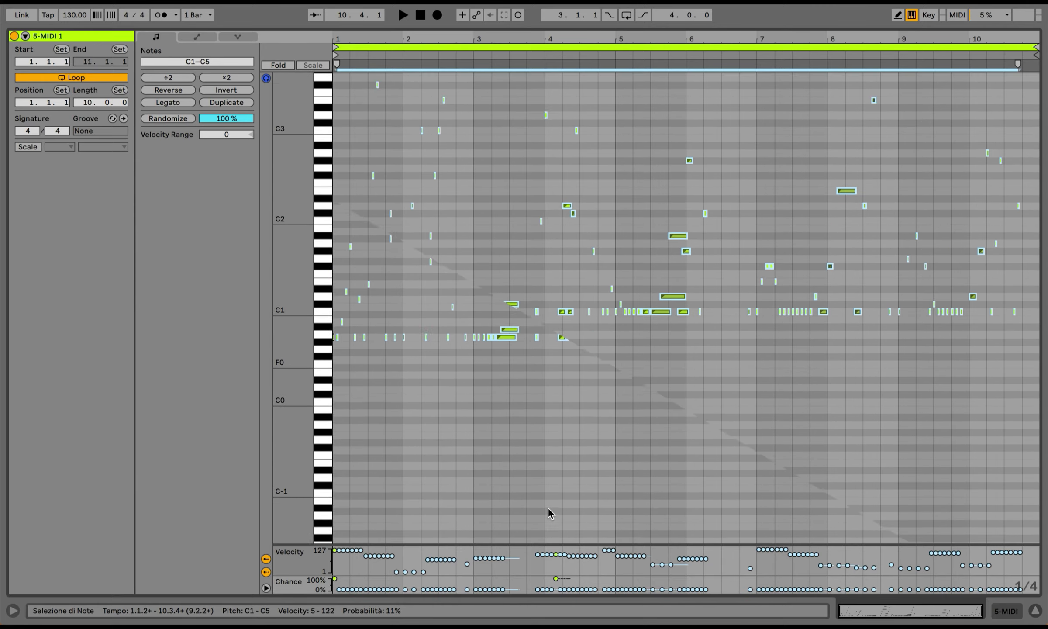
scroll(548, 509, up, 4)
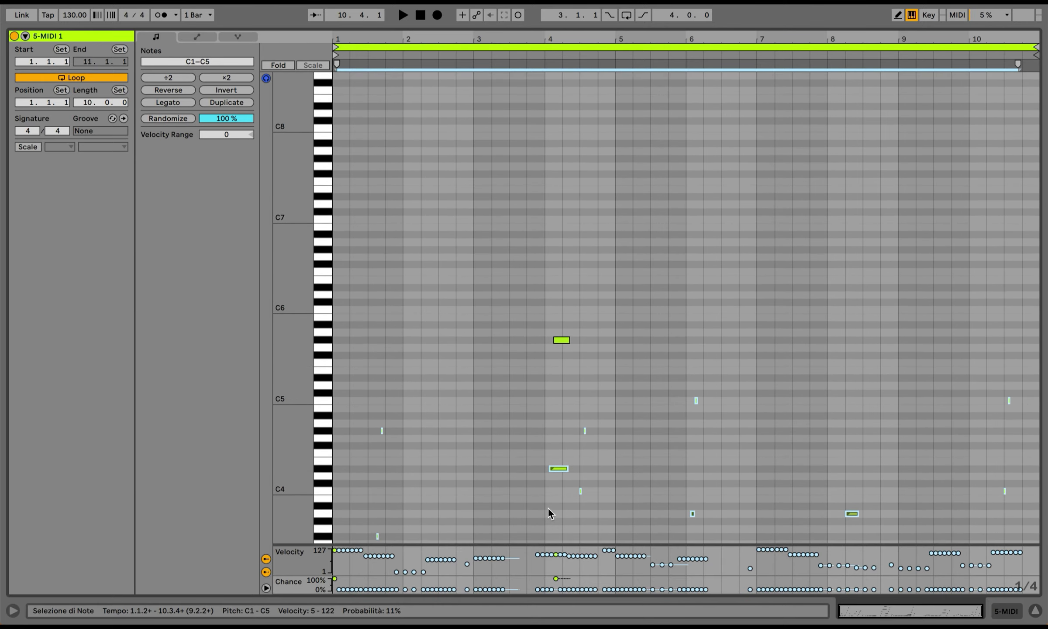
scroll(548, 508, down, 1)
drag(574, 356, 479, 236)
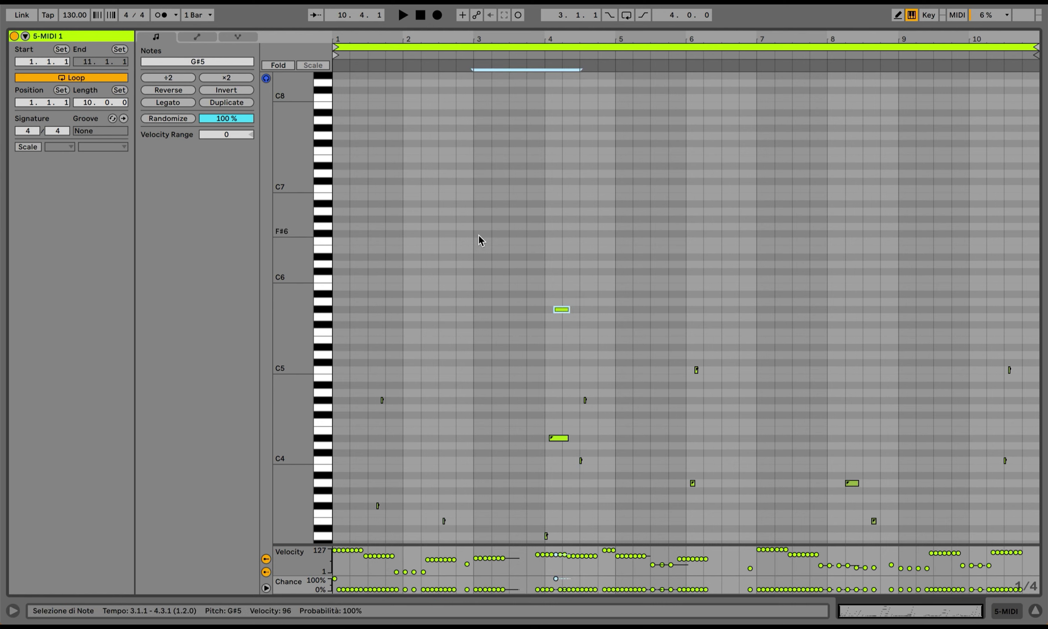
drag(556, 577, 556, 585)
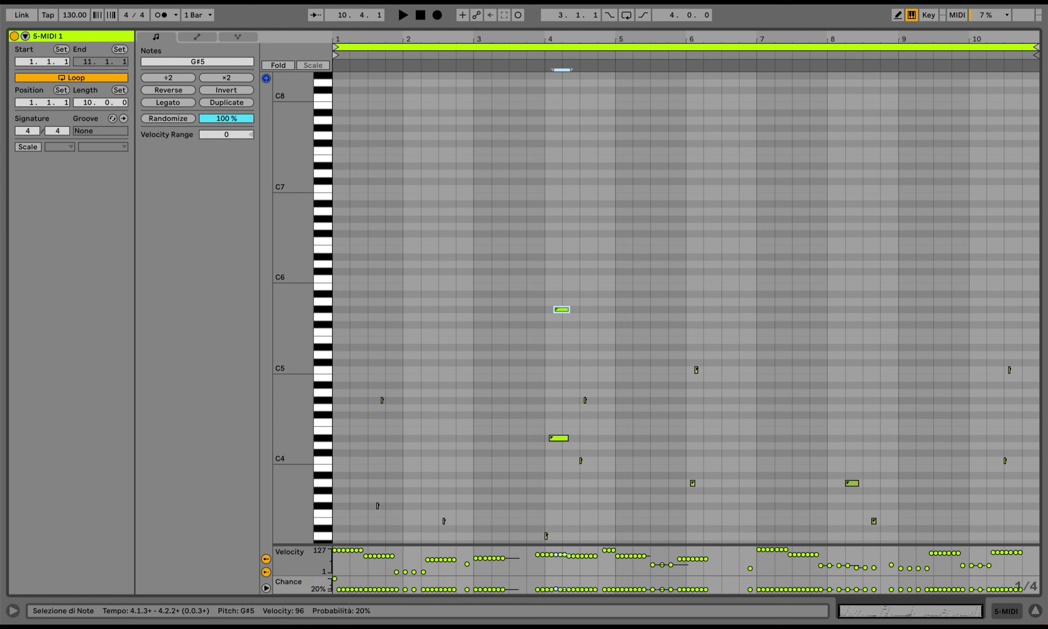
drag(335, 578, 334, 583)
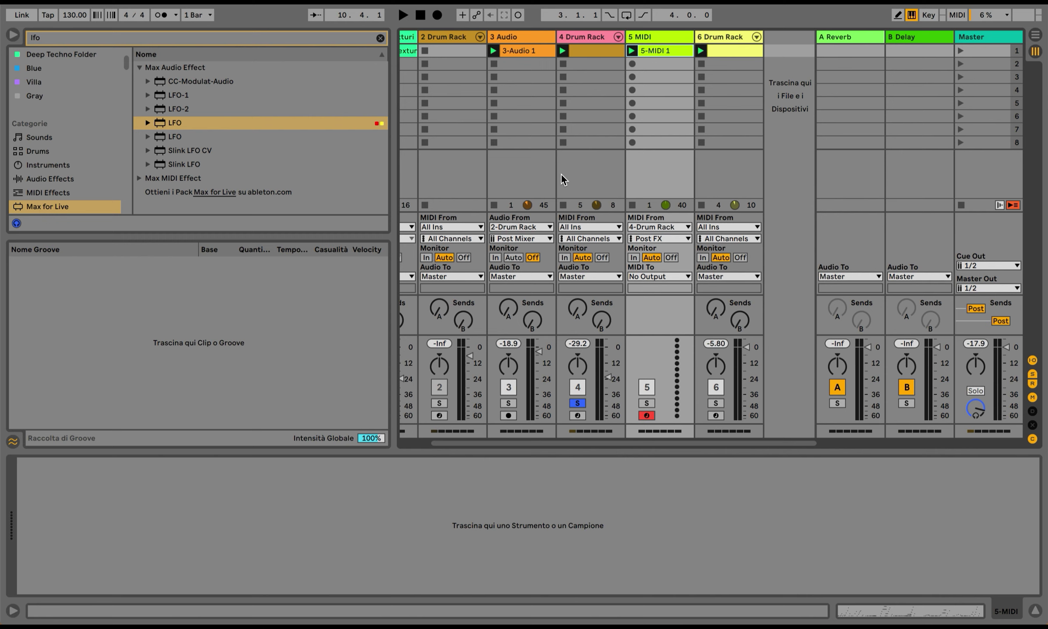
Step: Reselect track 5 and reopen the 5-MIDI 1 clip's notes full-window
click(571, 172)
click(642, 334)
double_click(654, 52)
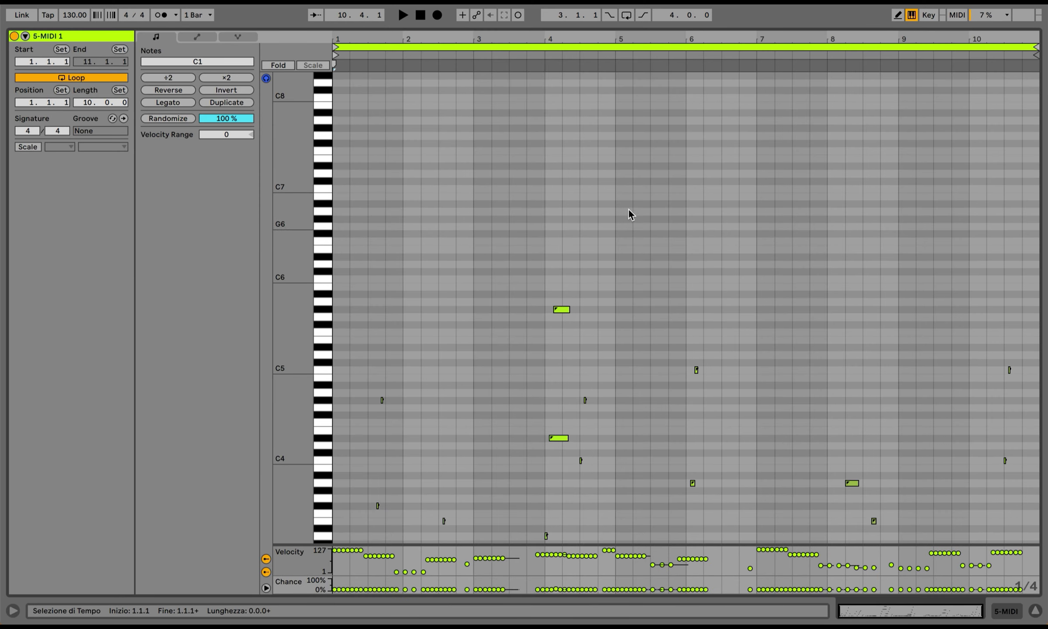
scroll(567, 271, down, 5)
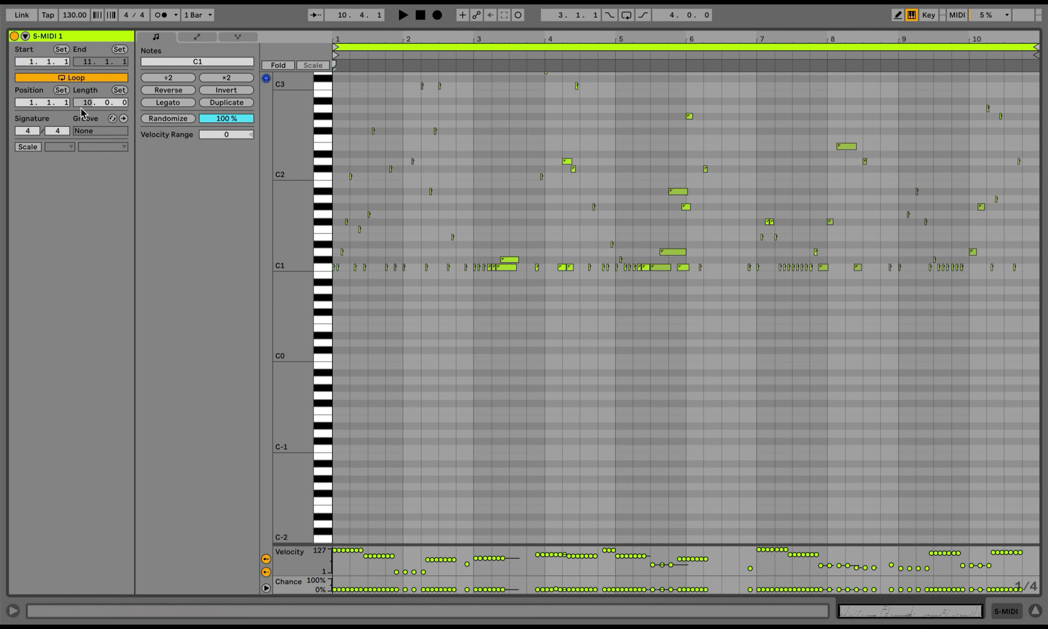
Step: Copy track 4's Drum Rack with CL_Synth_01 onto track 5
click(1002, 609)
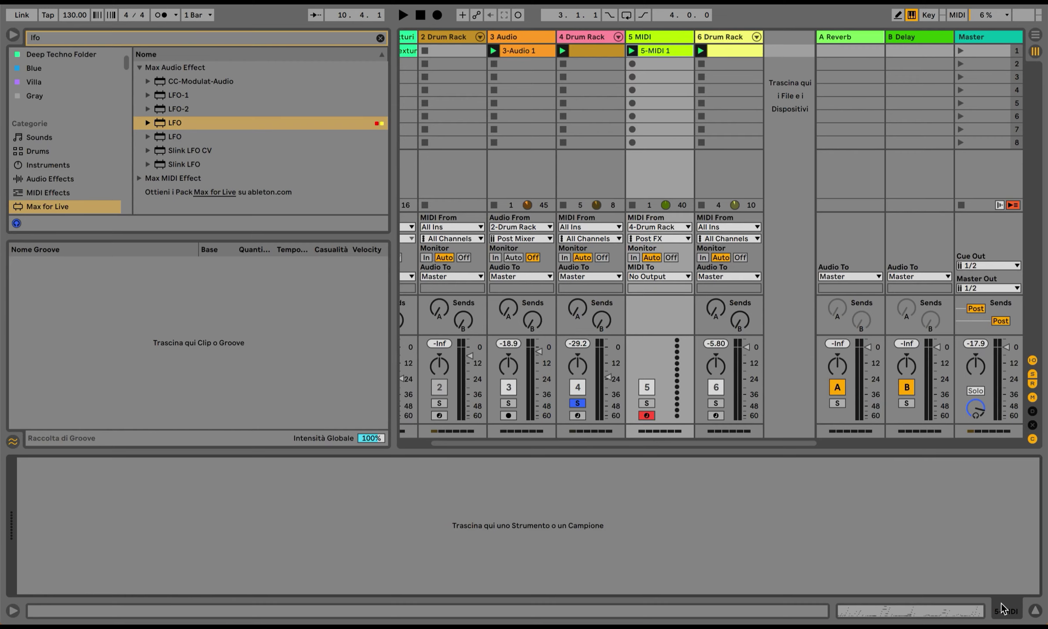
click(590, 36)
scroll(551, 422, left, 2)
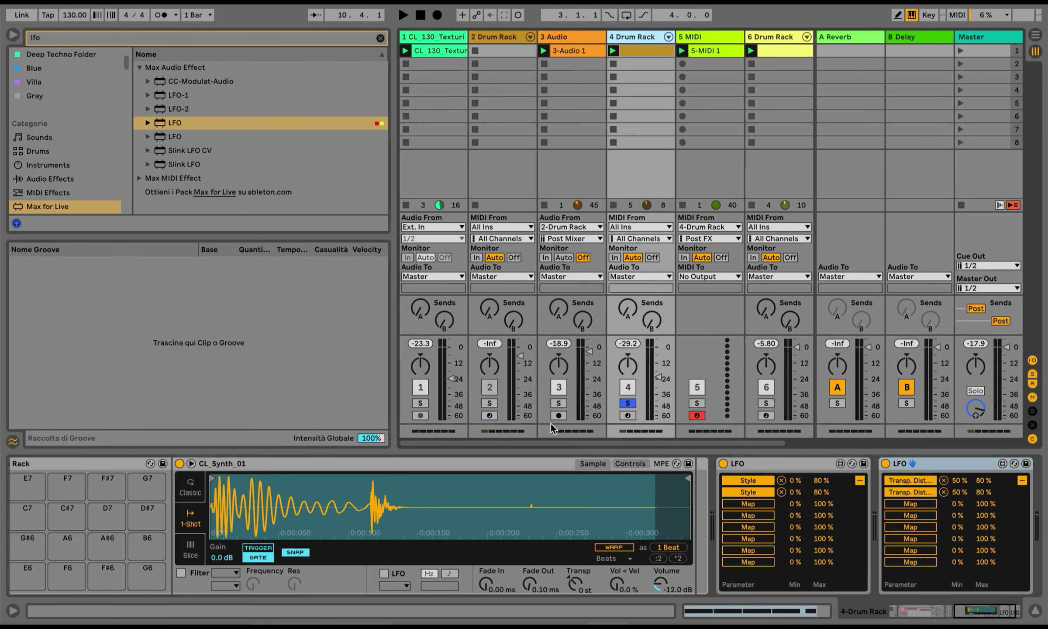
scroll(386, 467, left, 8)
click(386, 467)
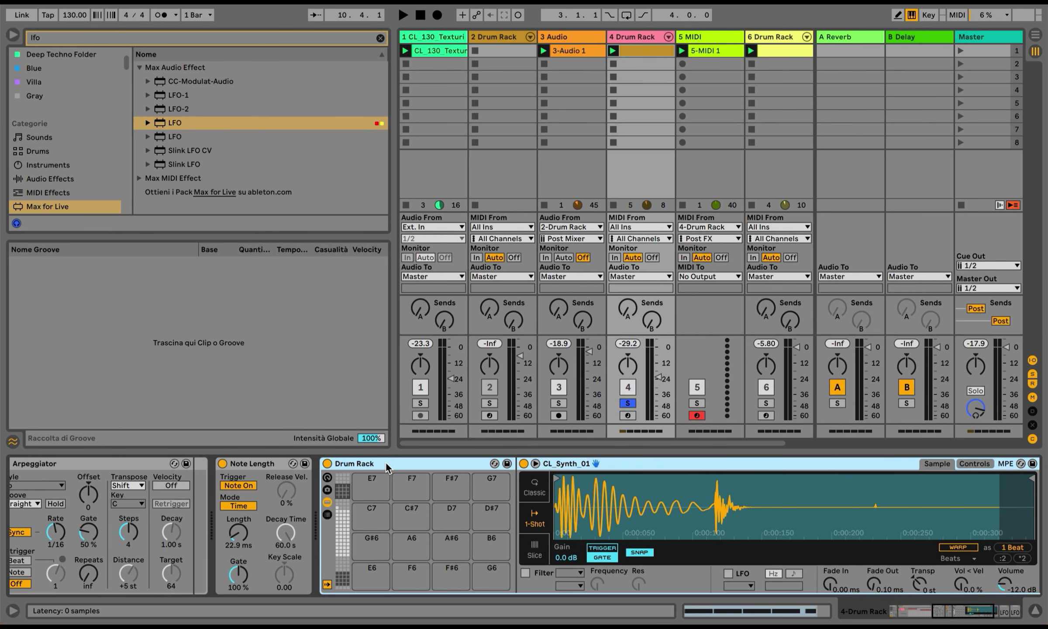
click(708, 36)
click(352, 520)
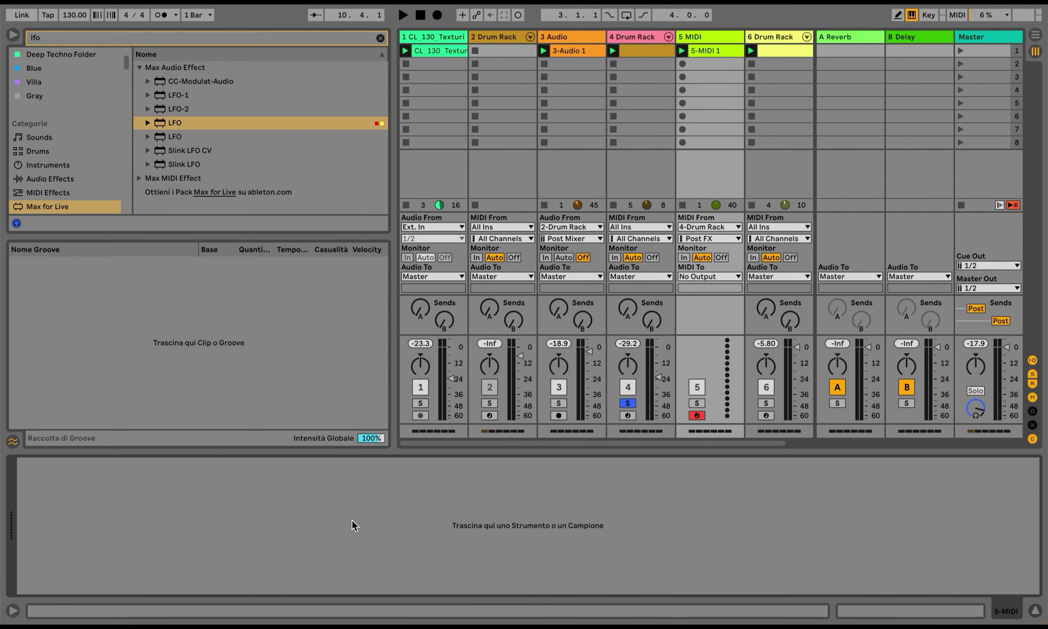
key(super+v)
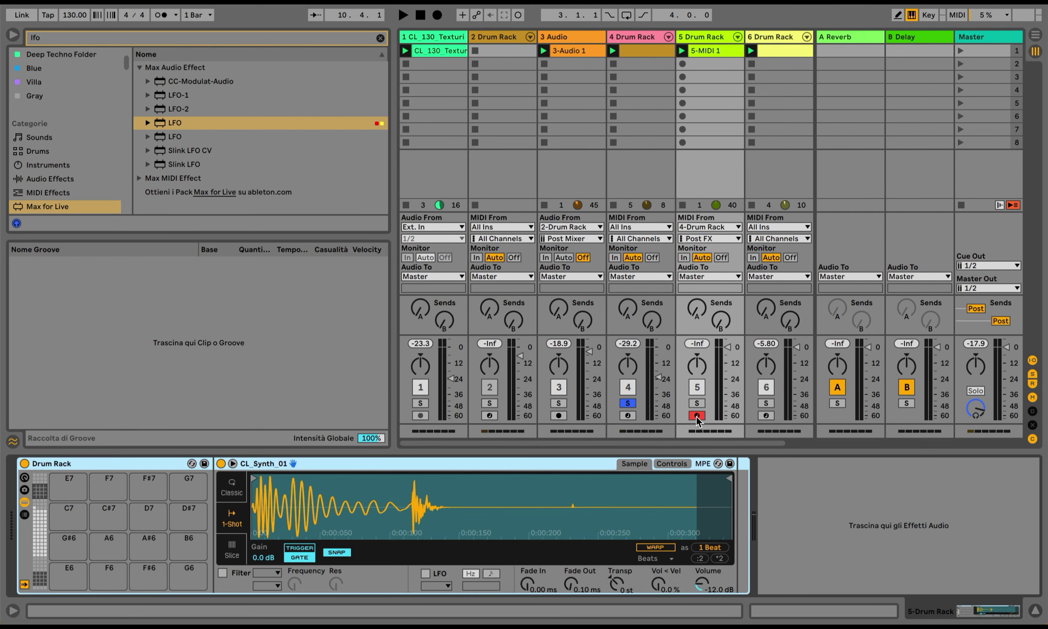
Step: Disarm track 5, set its MIDI input to All Ins, and unsolo track 4
click(696, 416)
click(717, 227)
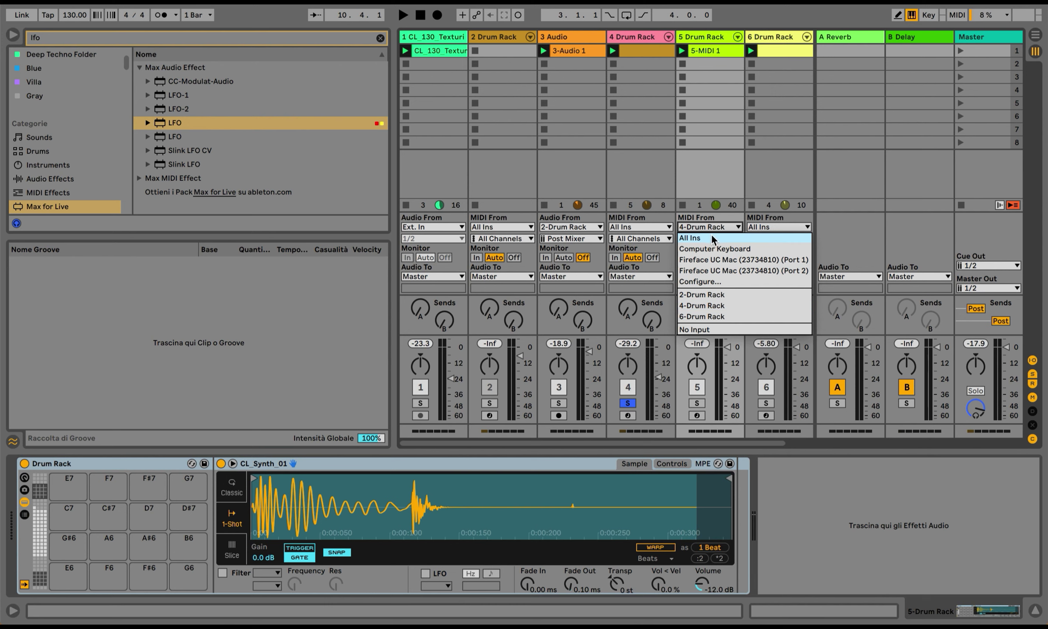
key(Return)
click(627, 402)
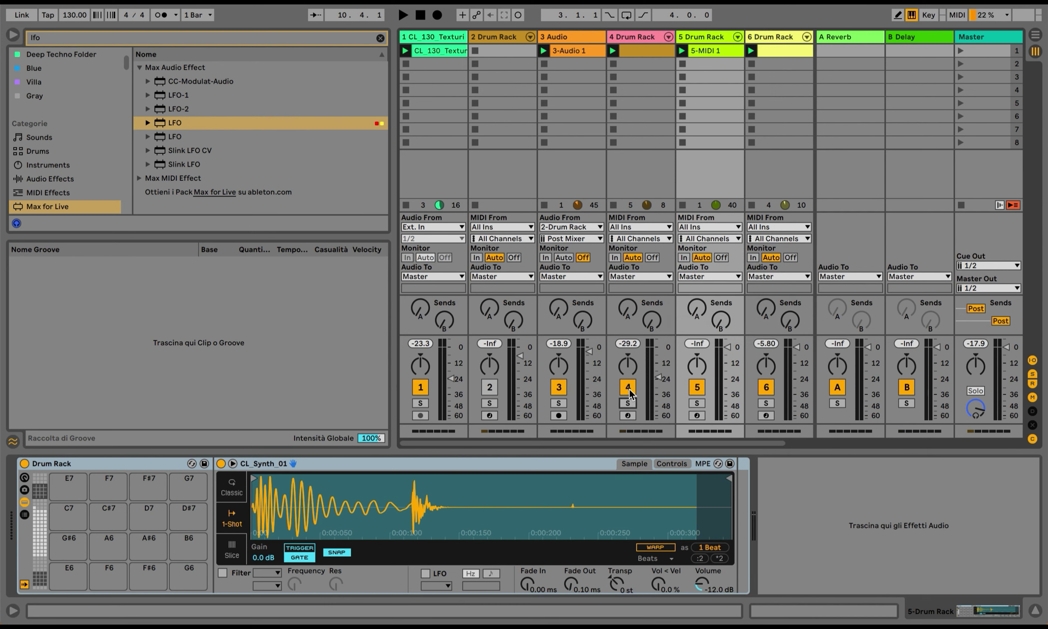
scroll(629, 392, right, 2)
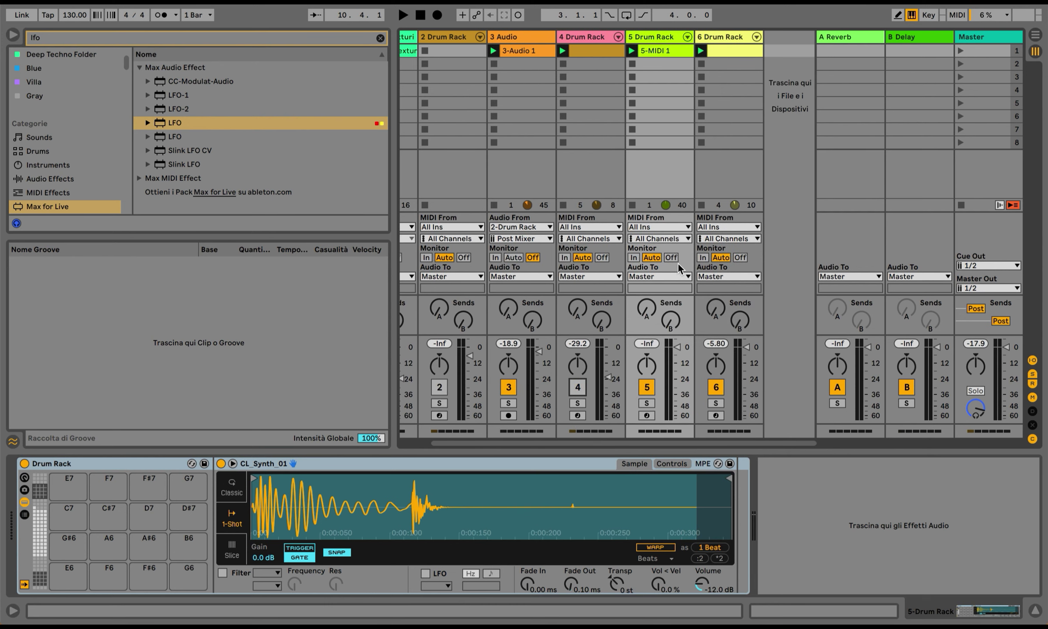
Step: Play the set, turn track 5 down to -12.3 dB, and select the CL_Synth 01 pad
click(631, 51)
drag(677, 347, 676, 349)
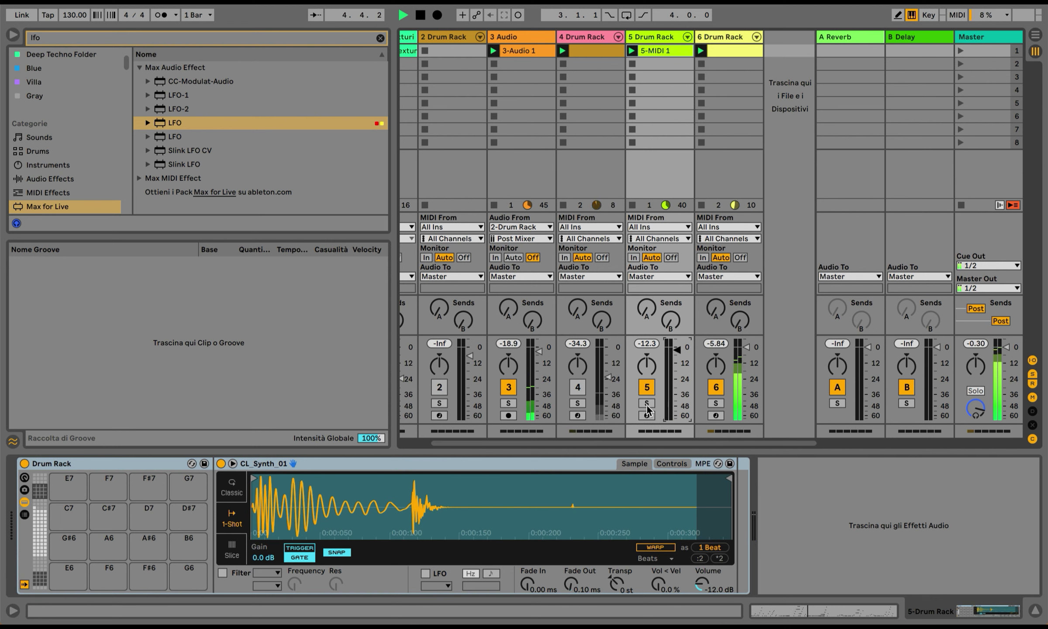
double_click(656, 52)
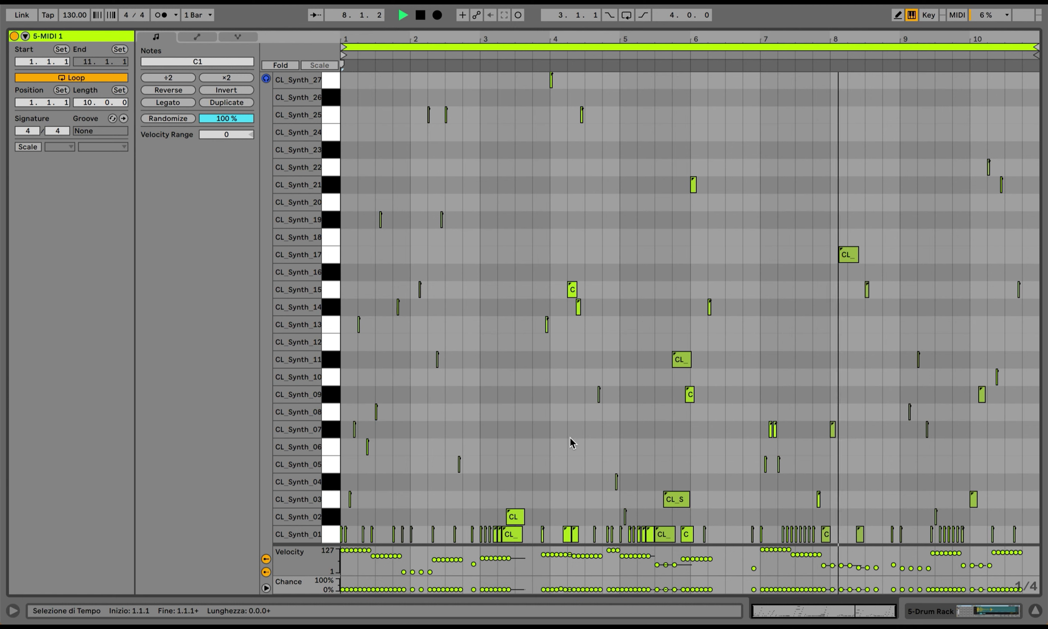
click(956, 614)
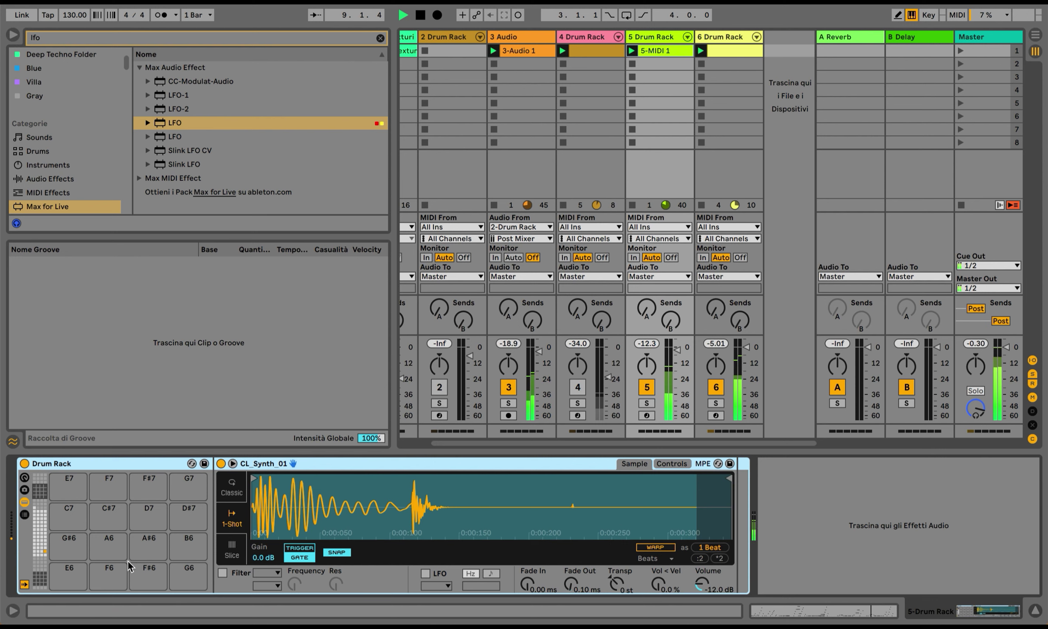
click(40, 550)
click(61, 573)
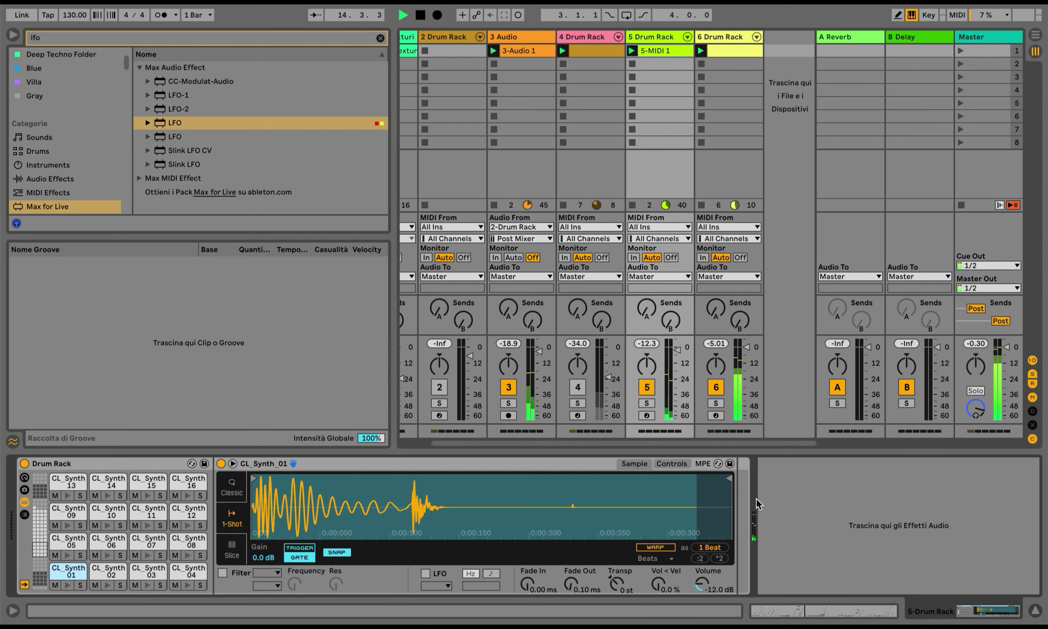
Step: Stop playback and raise all 5-MIDI 1 notes' play chance to about 22%
key(space)
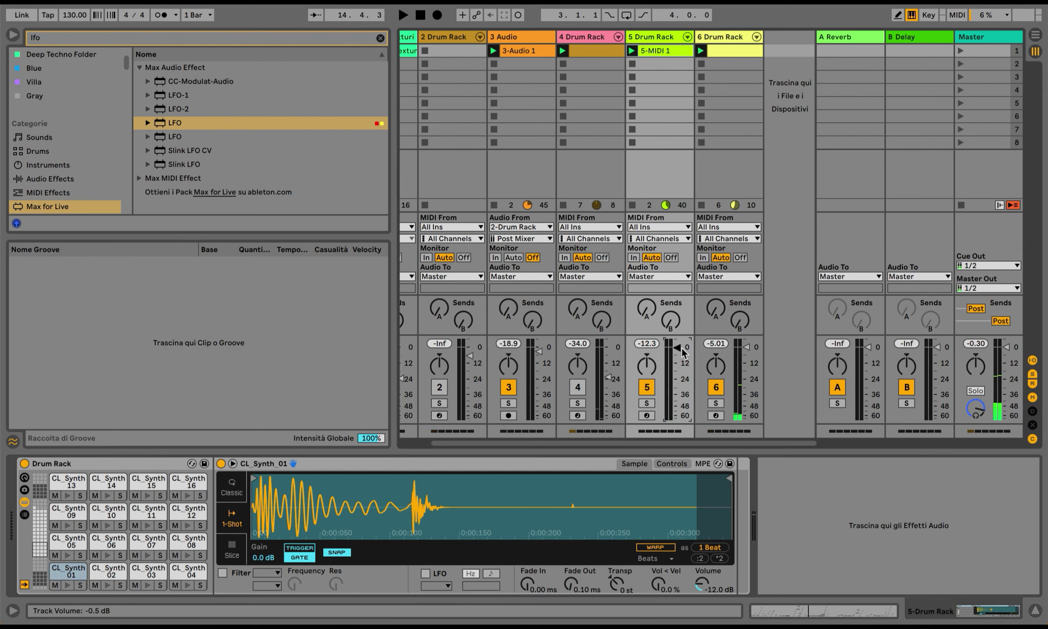
double_click(659, 50)
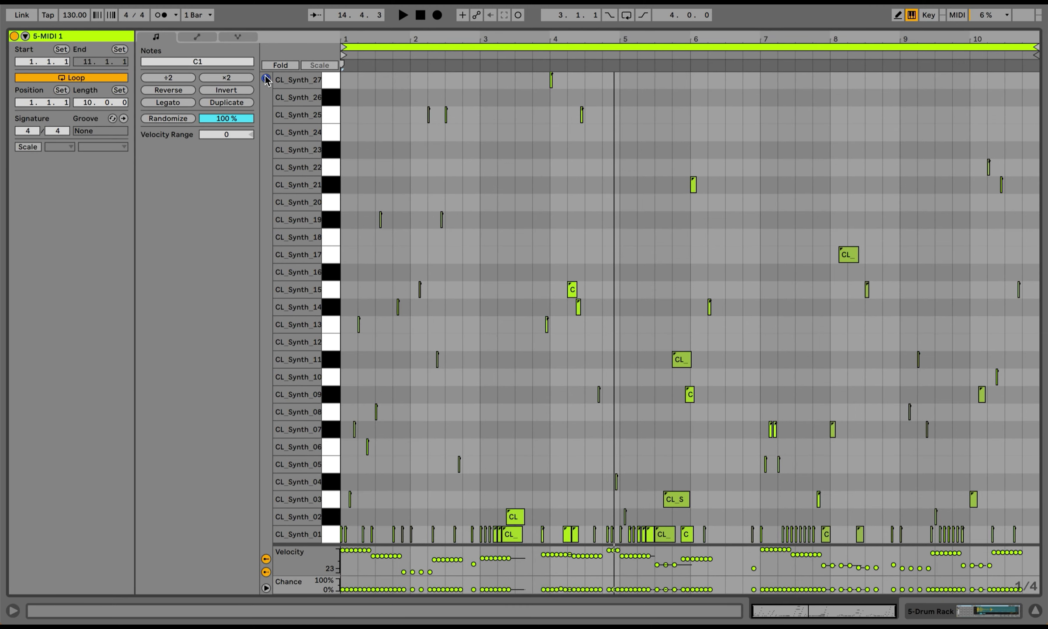
drag(343, 78, 1036, 538)
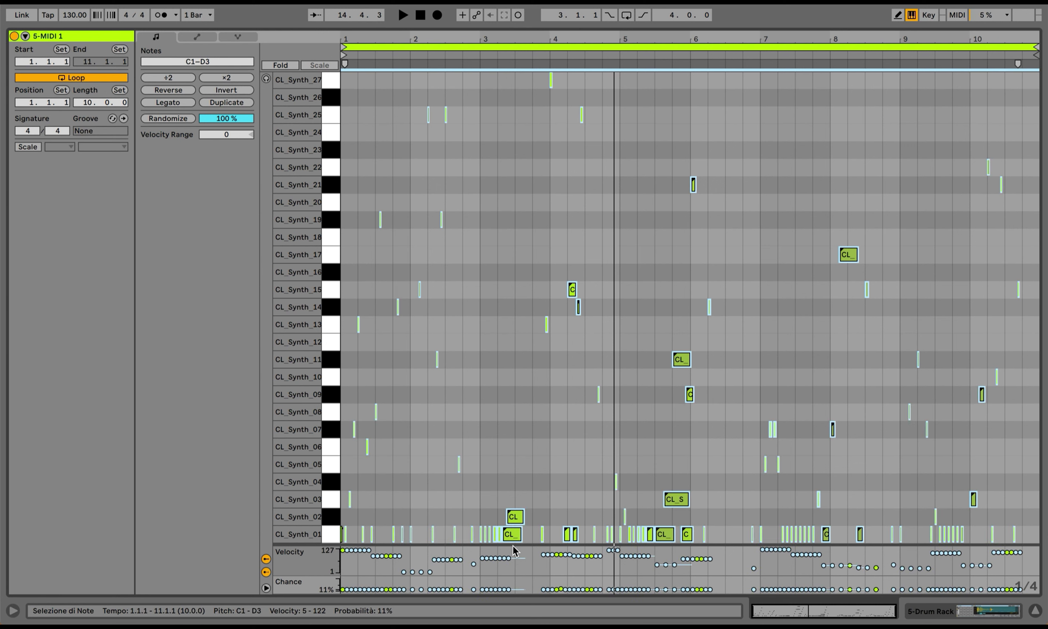
drag(560, 589, 560, 588)
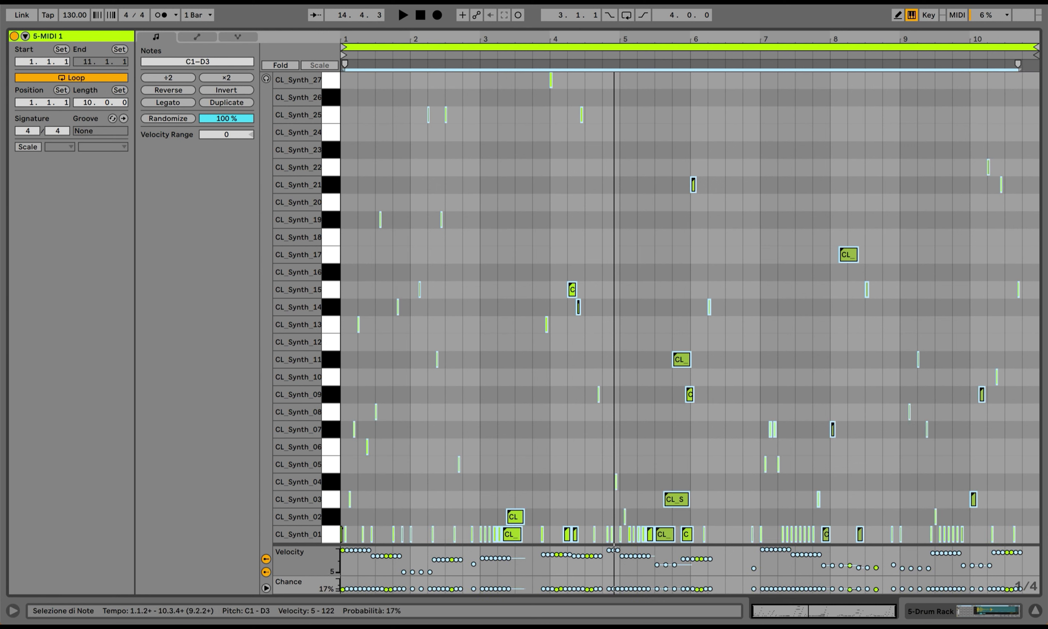
drag(326, 585, 326, 583)
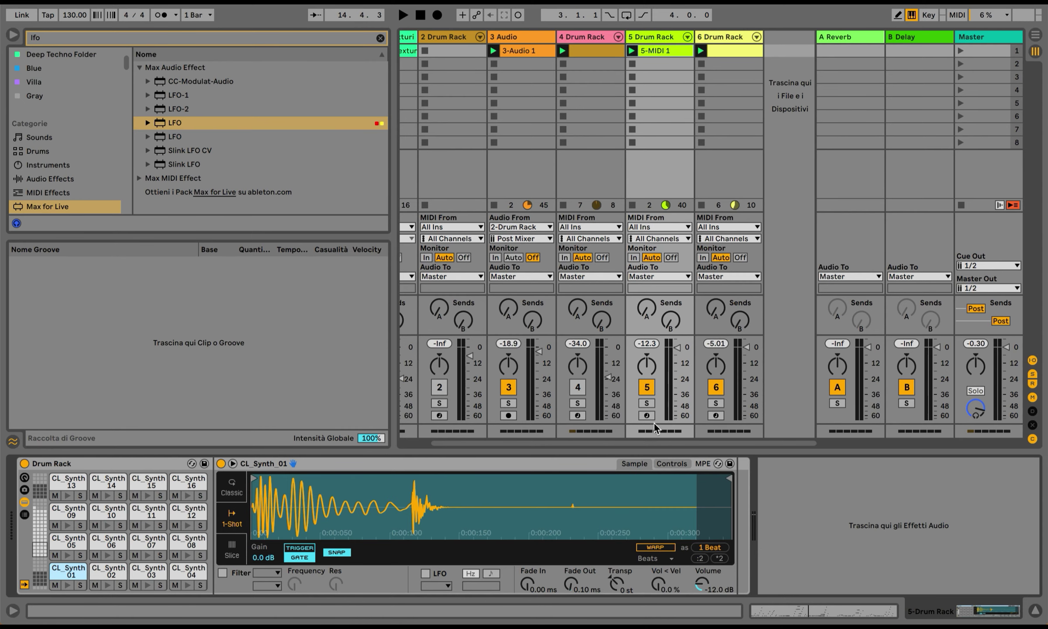
Step: Solo track 5, start playback, and add a Phaser-Flanger in Doubler mode with Spin about 12%
click(647, 403)
key(space)
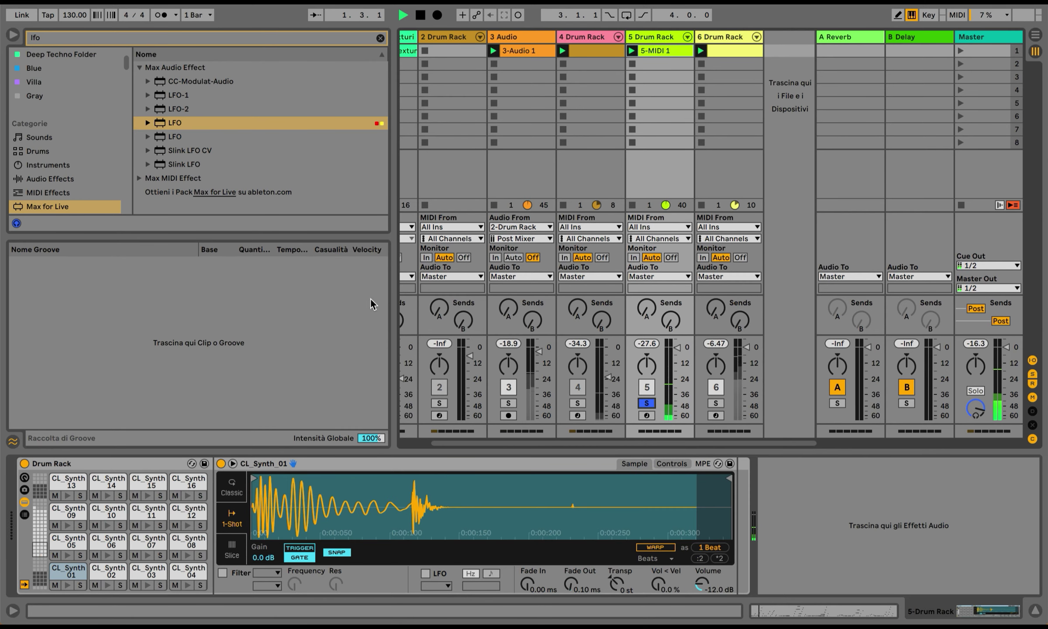
click(61, 178)
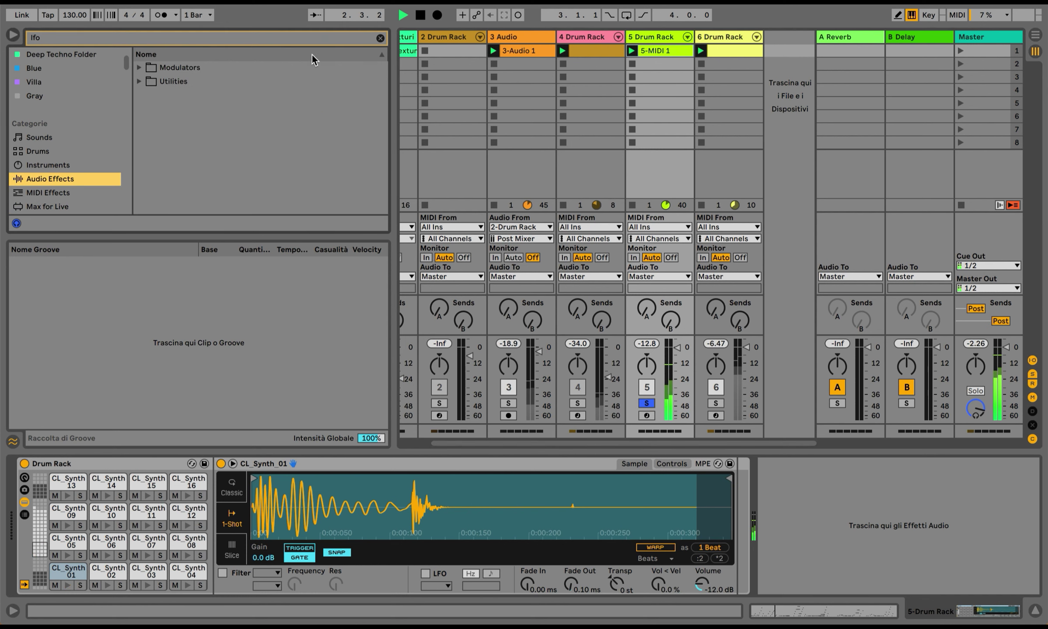
click(377, 39)
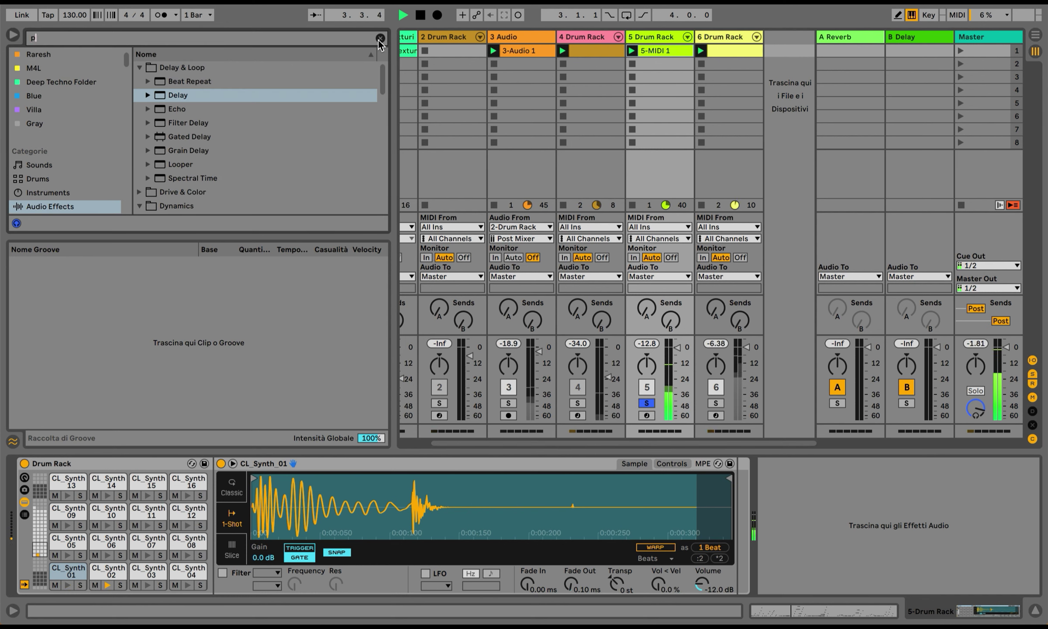
text(phaser)
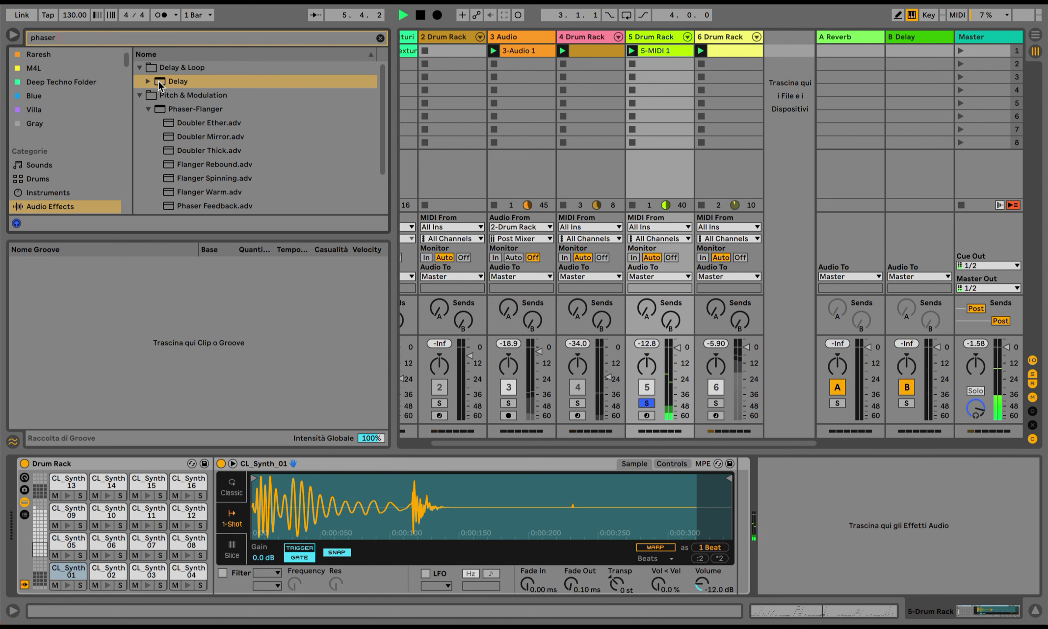
drag(195, 108, 913, 575)
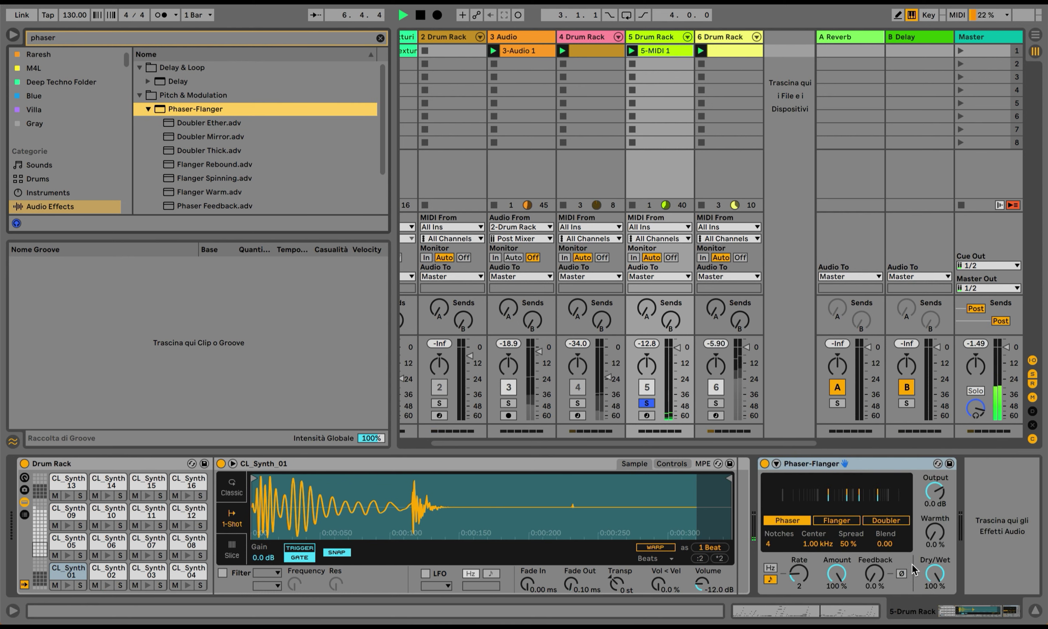
click(886, 520)
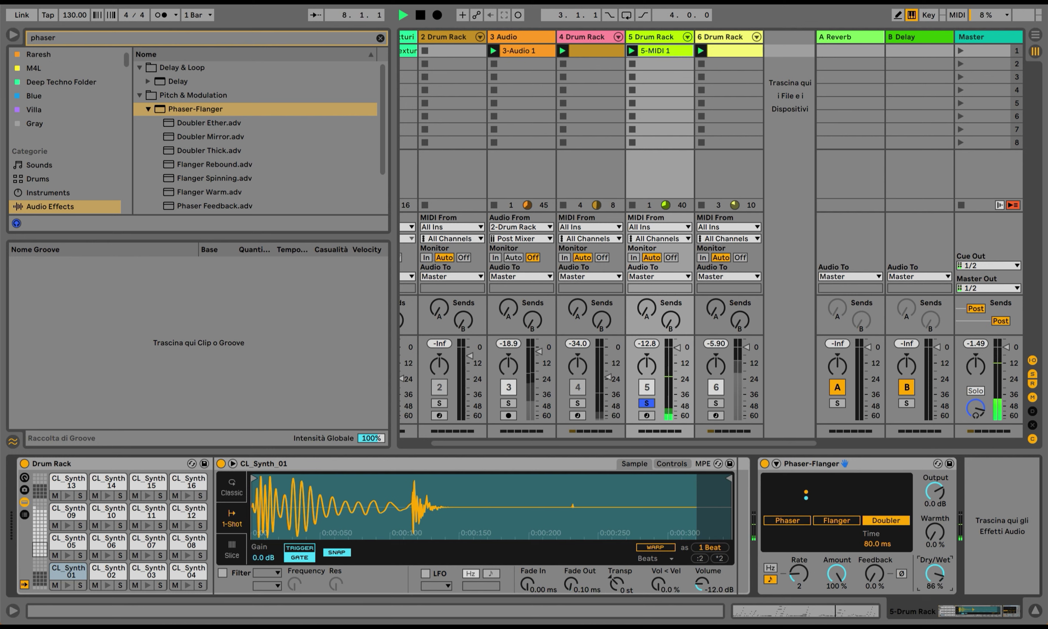
click(776, 463)
drag(854, 543, 854, 538)
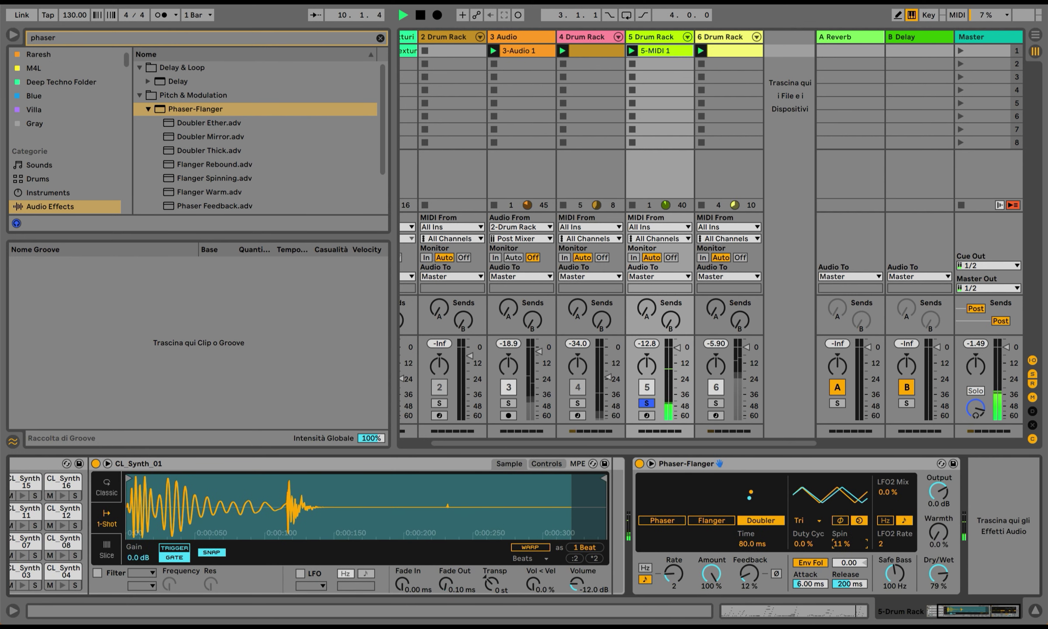
Step: Clear the phaser search and switch the browser to Plug-ins
scroll(82, 184, down, 3)
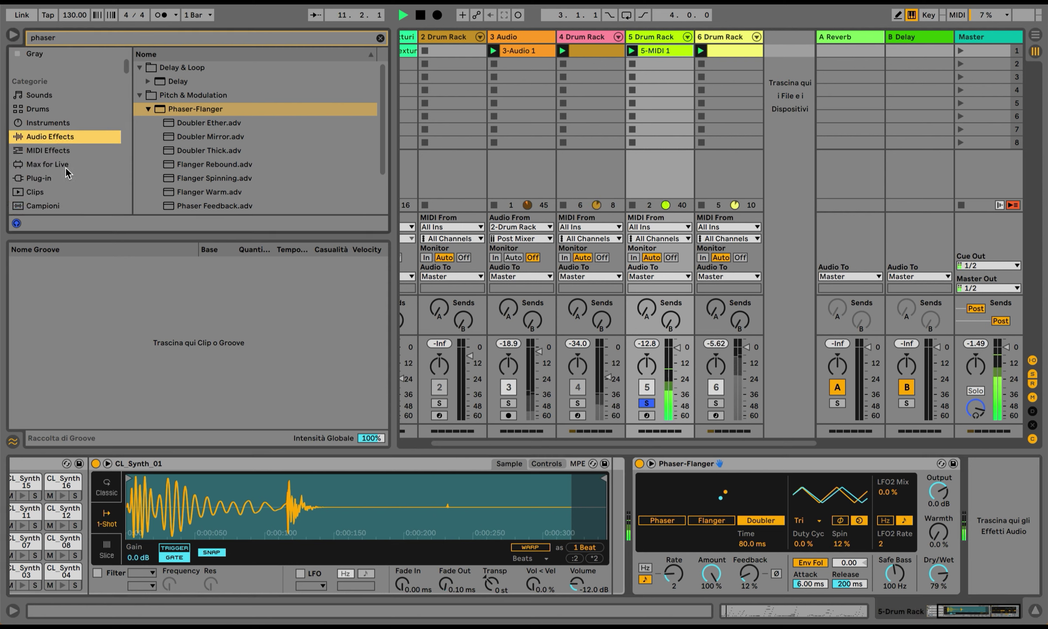
click(65, 176)
click(381, 38)
Step: Load Portal onto track 5, step to Digital Tape Toys, and lower its dry/wet slightly
text(portal)
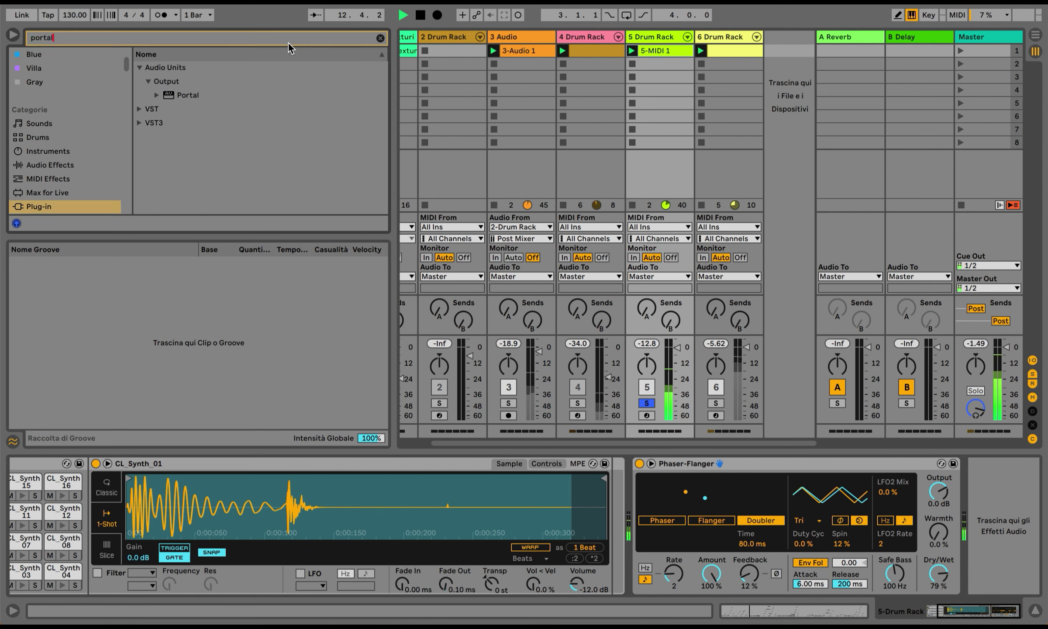
click(188, 96)
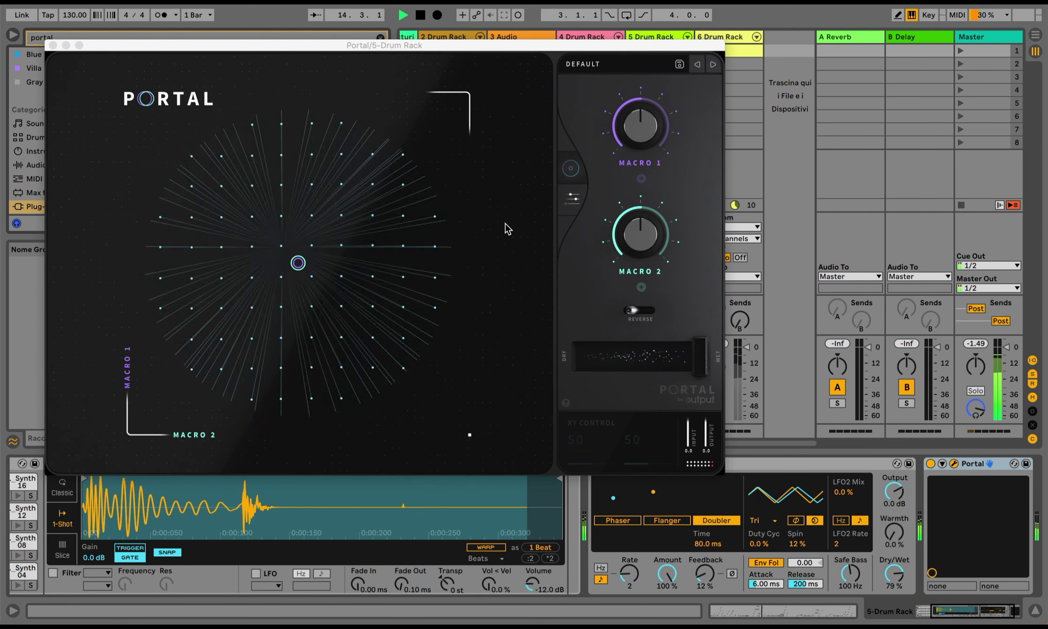
click(710, 67)
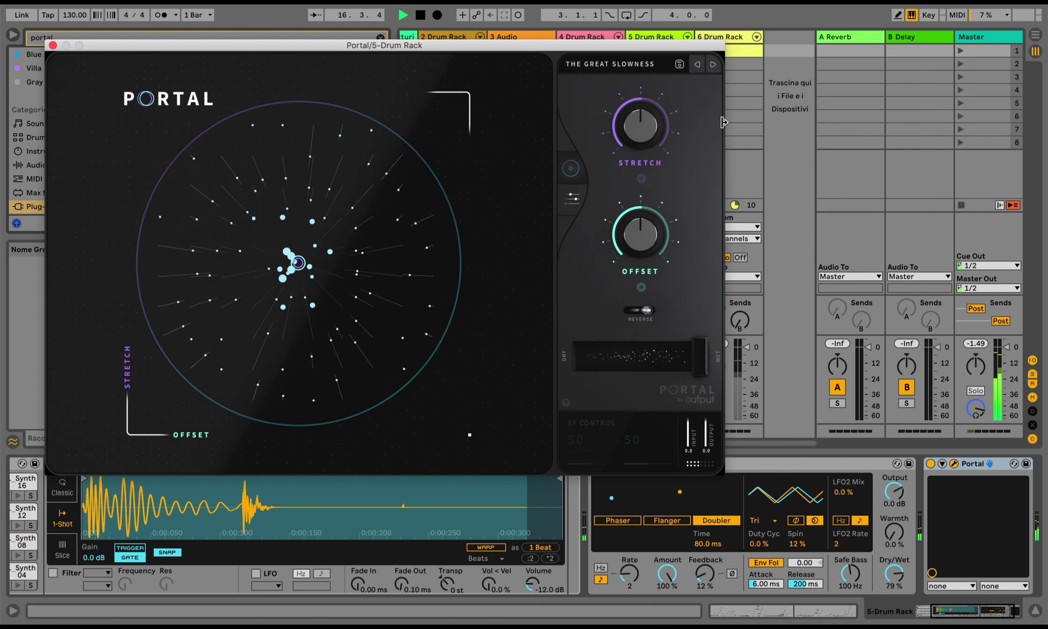
click(712, 65)
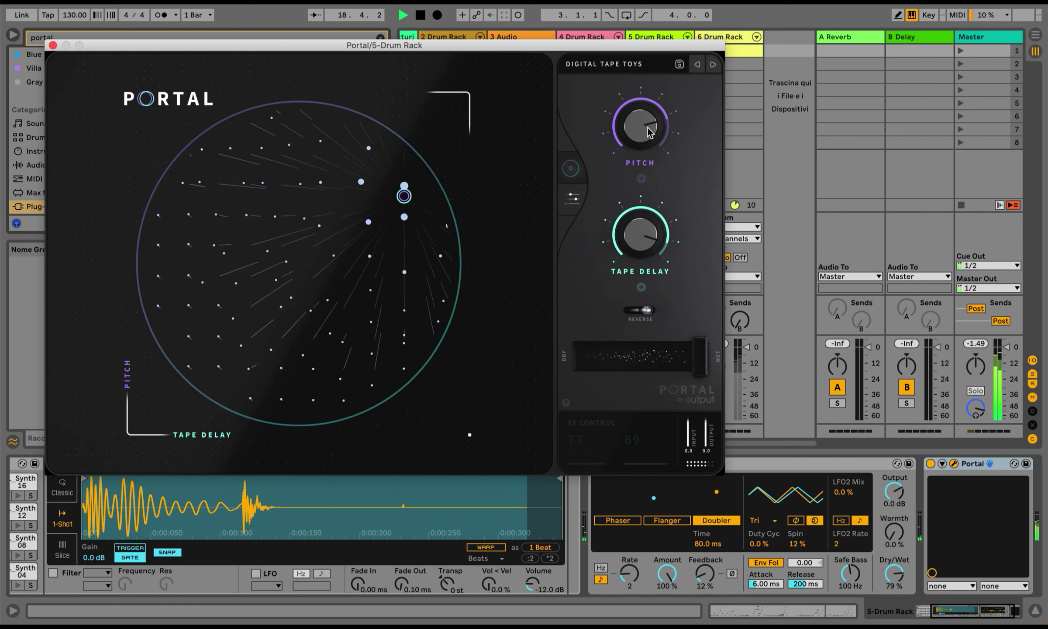
drag(697, 362, 676, 361)
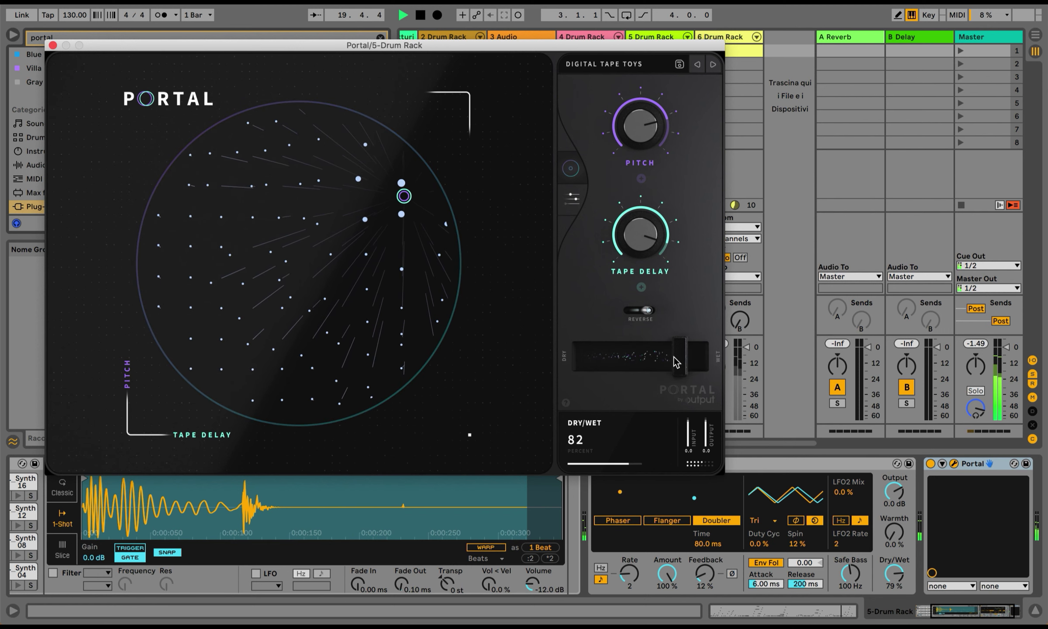
click(53, 45)
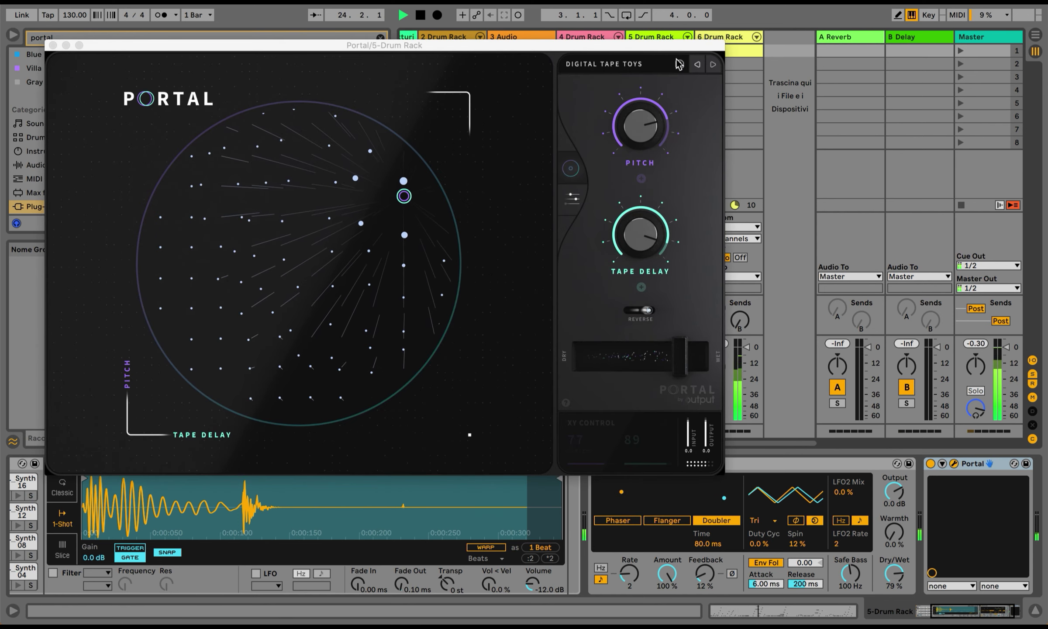
Step: Turn on Portal's reverse, switch to the Grain Swells preset, and close its window
click(712, 65)
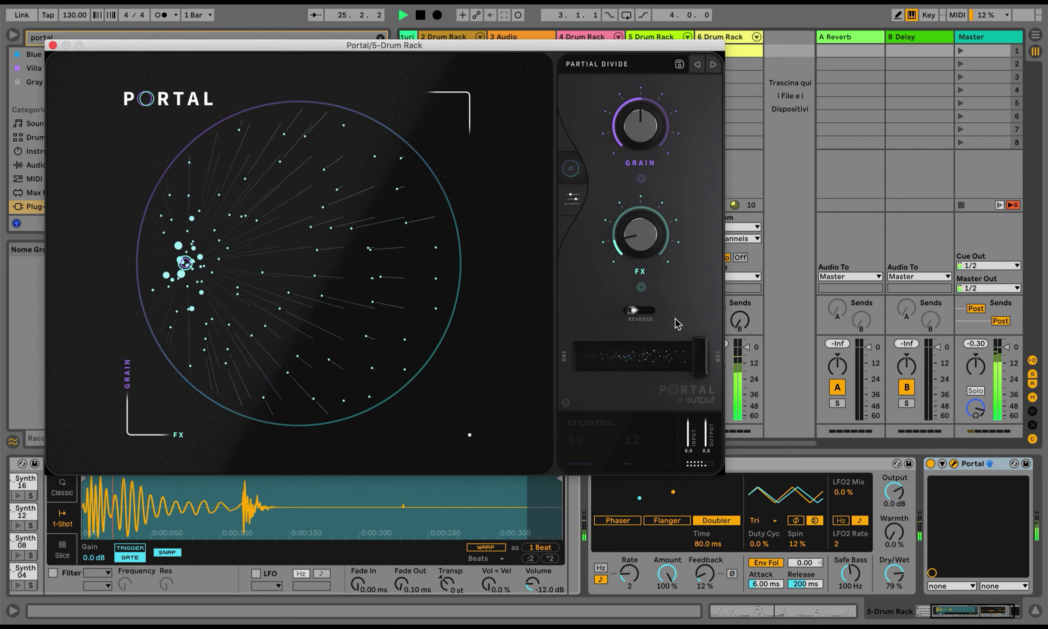
click(644, 311)
click(712, 65)
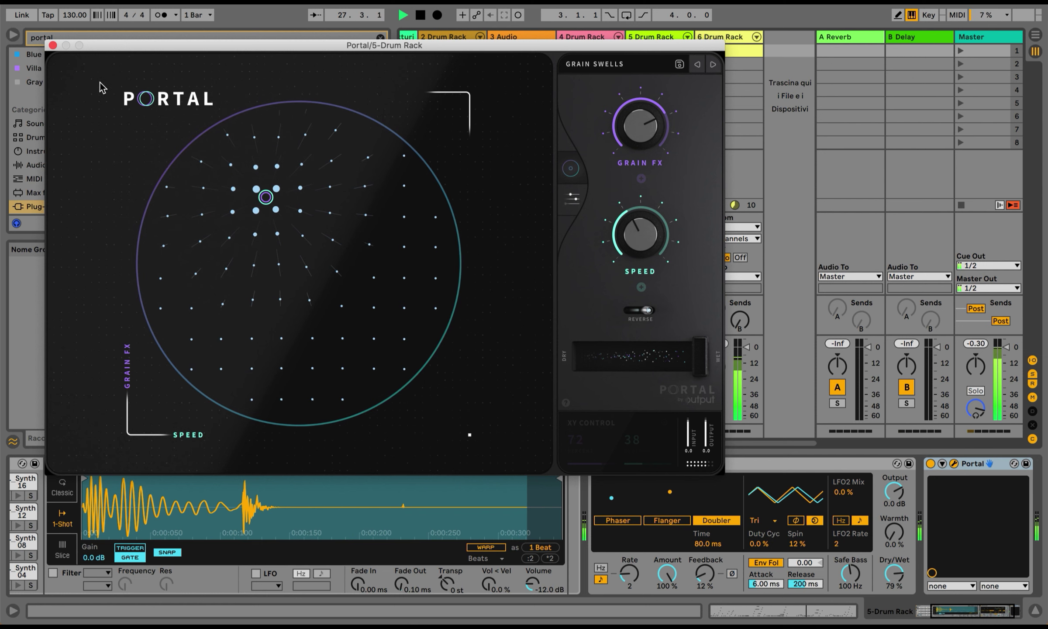
click(53, 45)
Step: Turn track 5 down to -14 dB and lower its notes' chance from 22% to 14%
drag(678, 348, 678, 366)
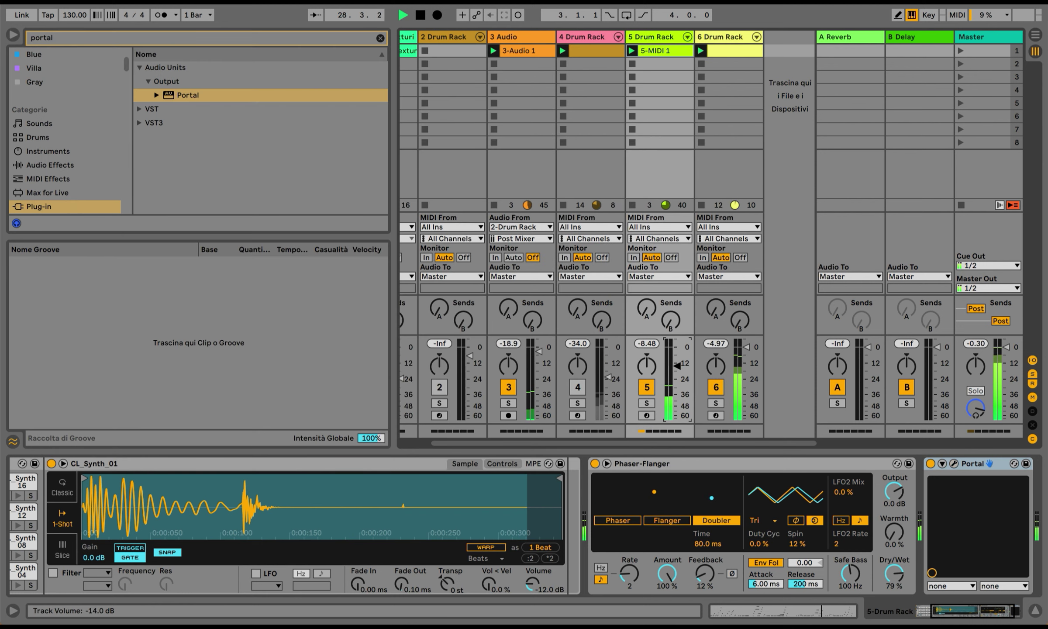
double_click(648, 52)
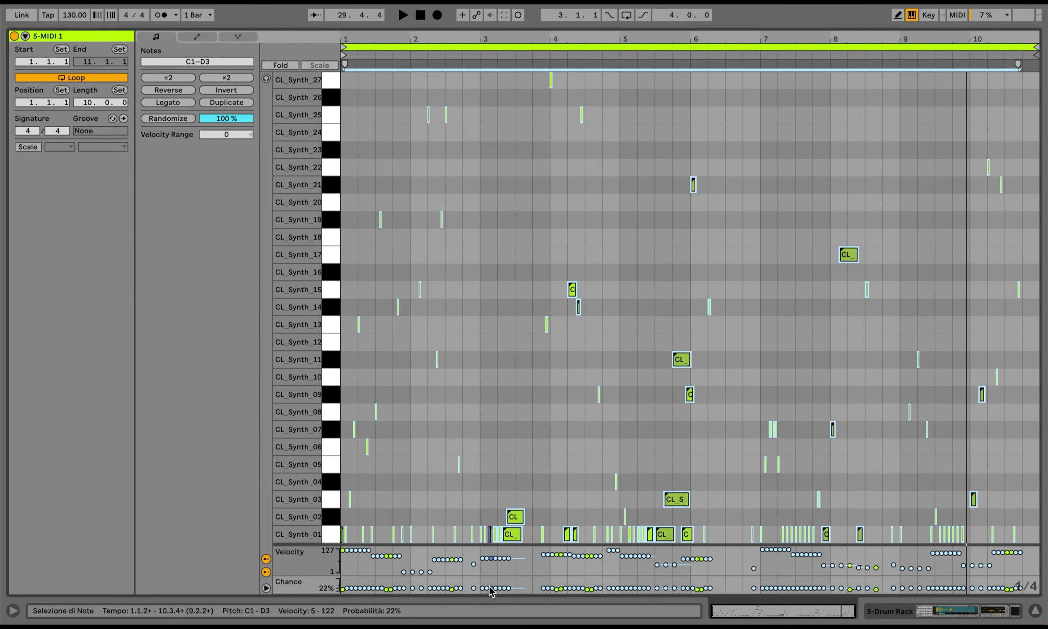
drag(491, 590, 491, 594)
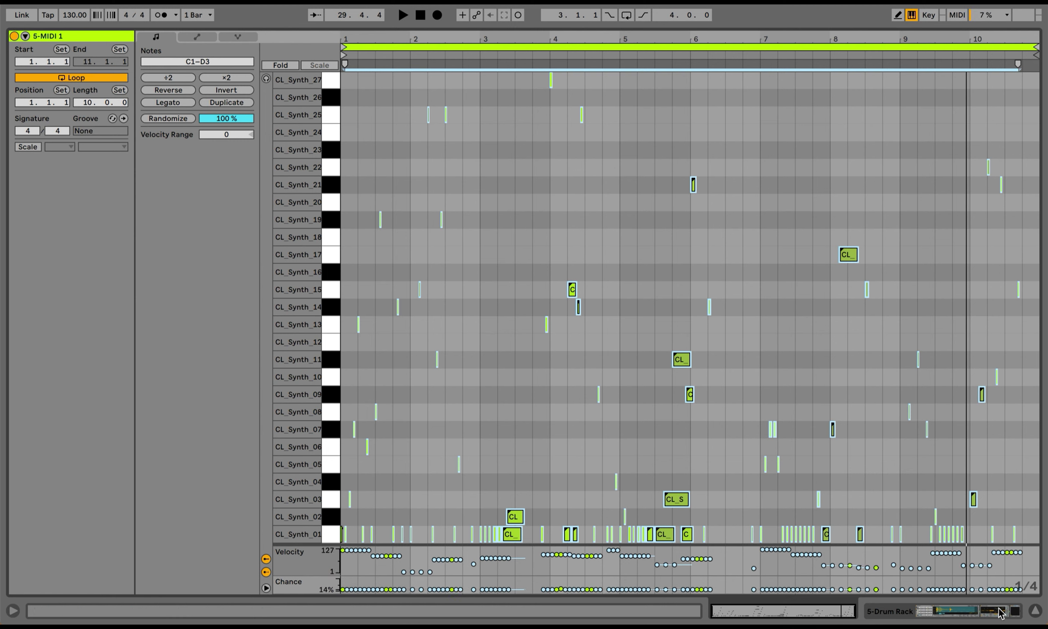
Step: Add EQ Eight after Portal with band 1 as a low cut near 115 Hz, then start playback
click(1014, 611)
click(66, 166)
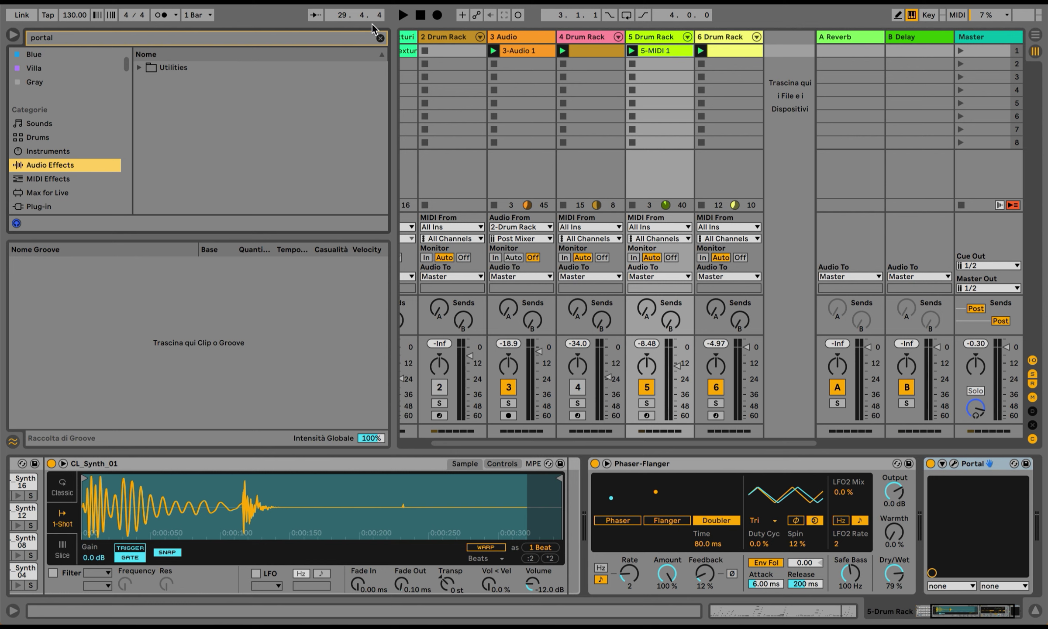
click(381, 38)
text(eq)
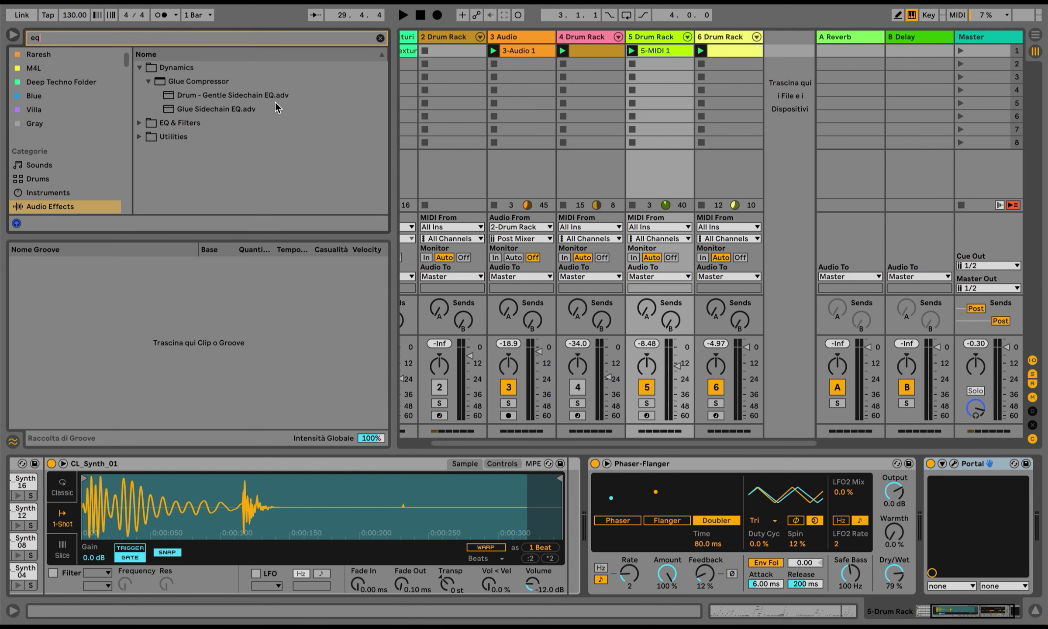
click(173, 123)
click(195, 124)
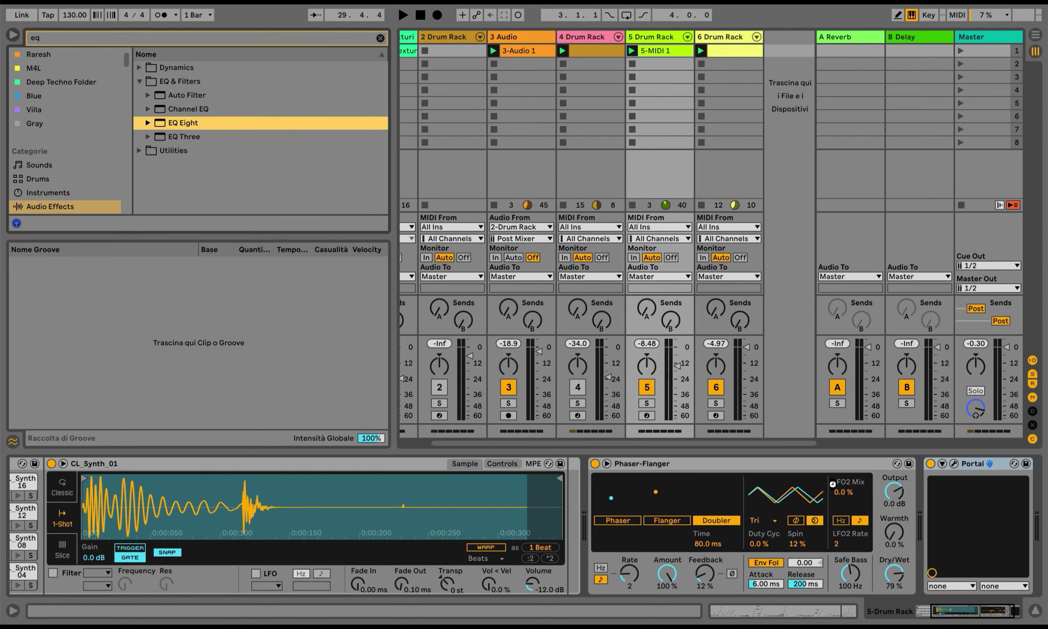
drag(906, 526, 908, 531)
click(743, 576)
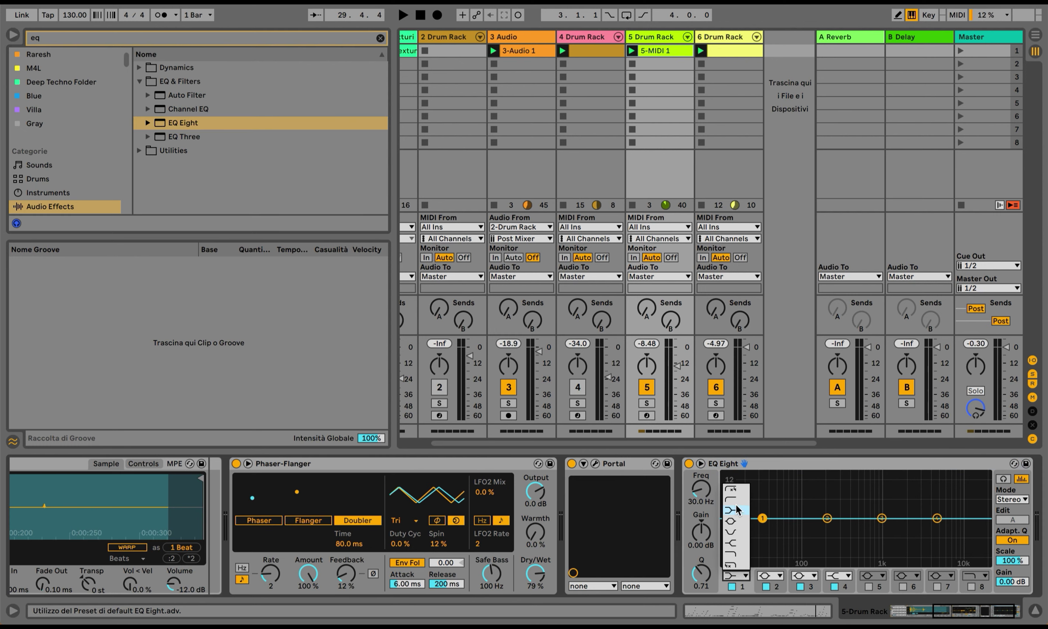
click(733, 493)
drag(763, 528, 808, 529)
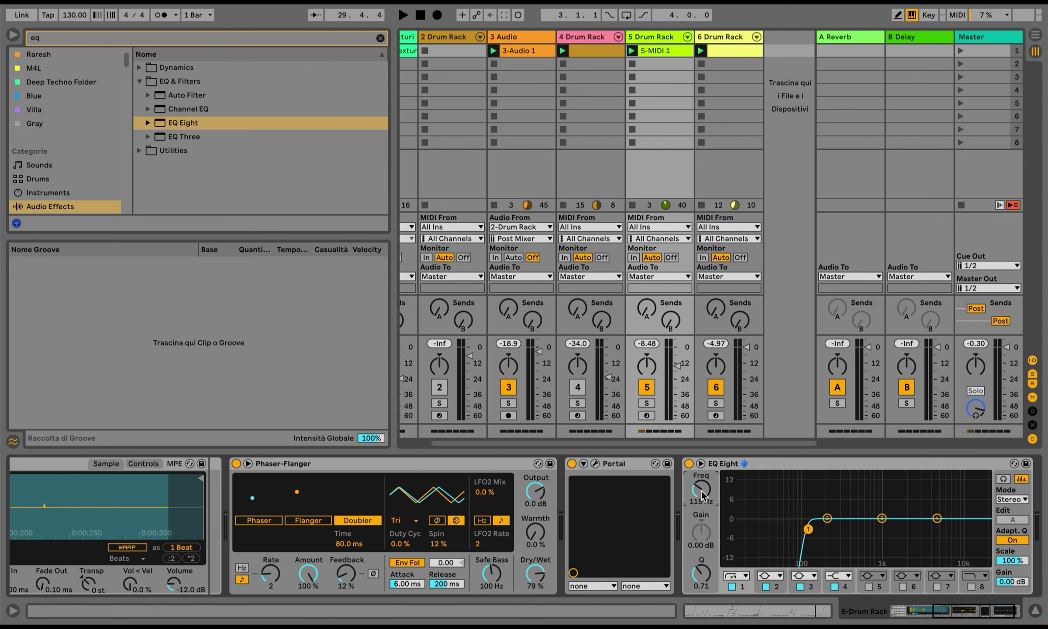
key(space)
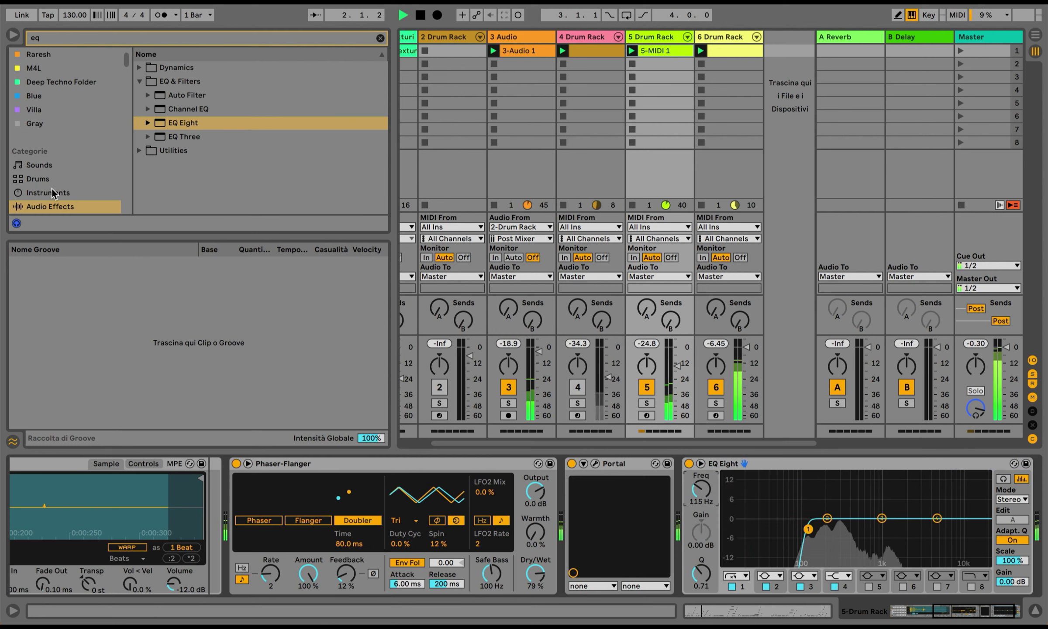
Step: Add a Delay at the end of track 5 with 15% dry/wet, 65% feedback, 0.22 Hz rate
click(380, 38)
text(delay)
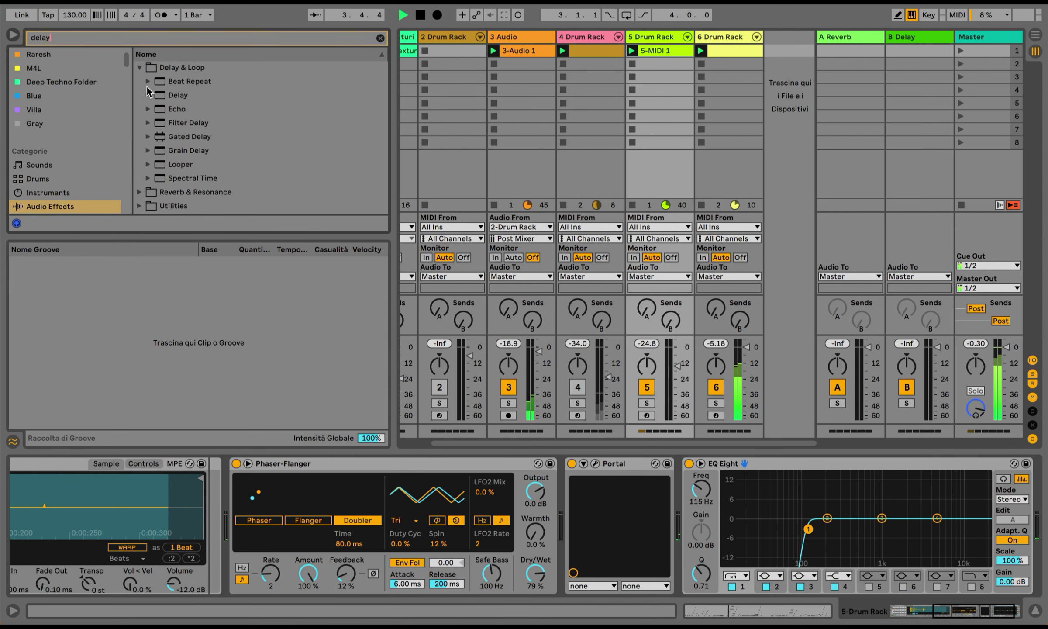
click(172, 95)
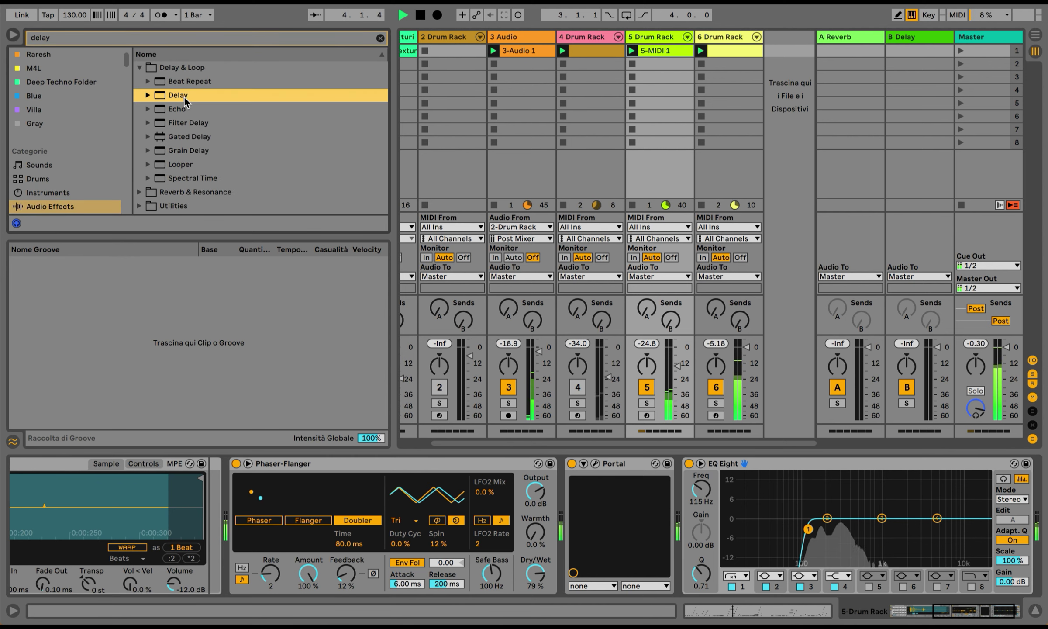
key(Return)
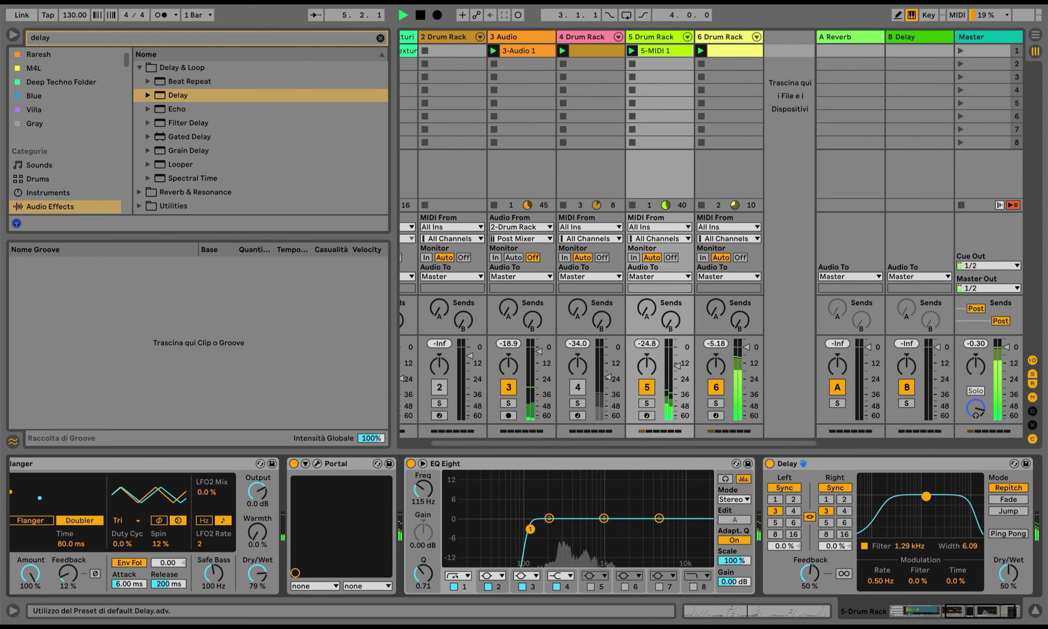
drag(1004, 572, 1004, 589)
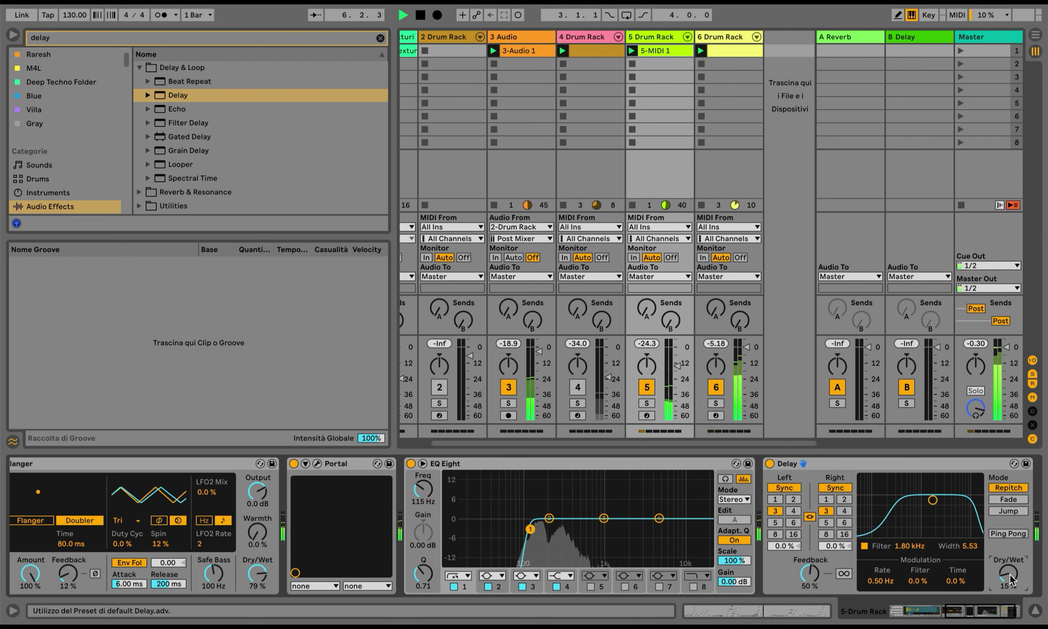
drag(817, 570, 778, 543)
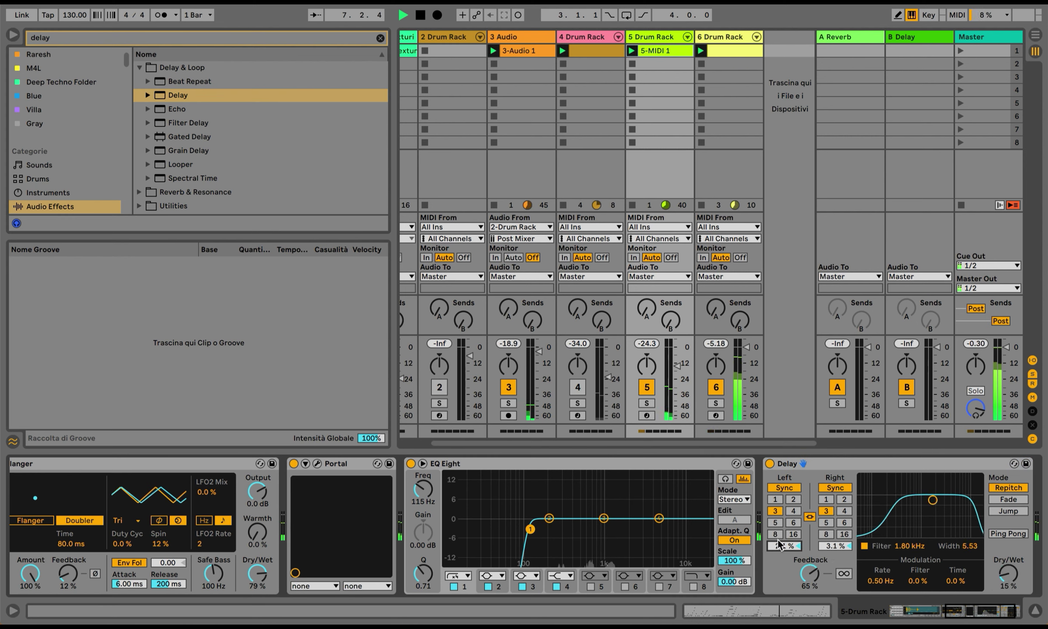
drag(888, 577, 956, 572)
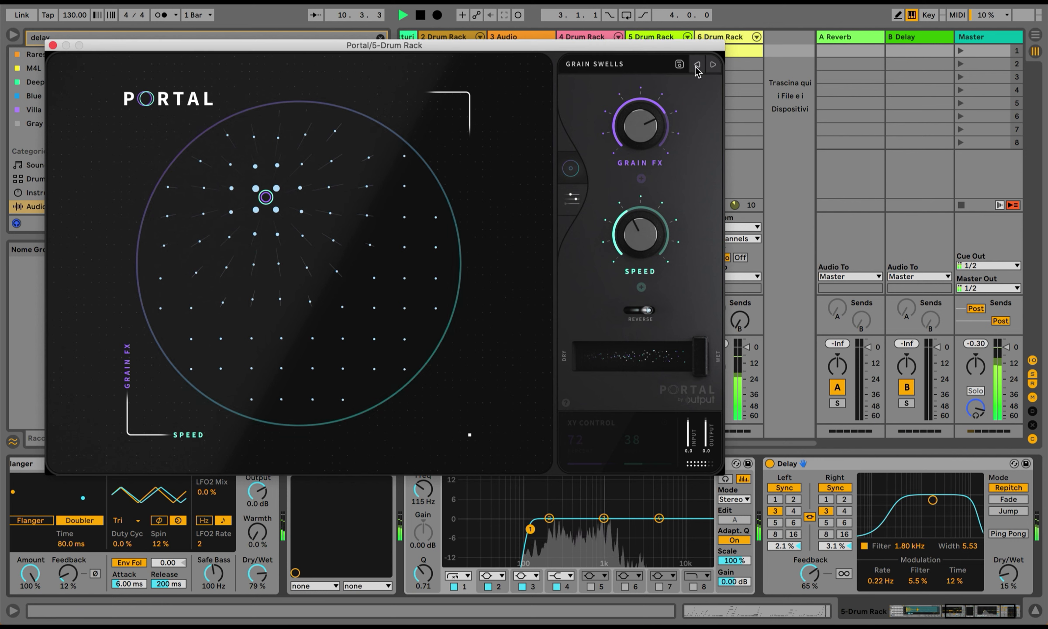
Step: Reverse Portal, raise FX to 73% and Grain to 82%, and close its window
click(697, 65)
click(645, 310)
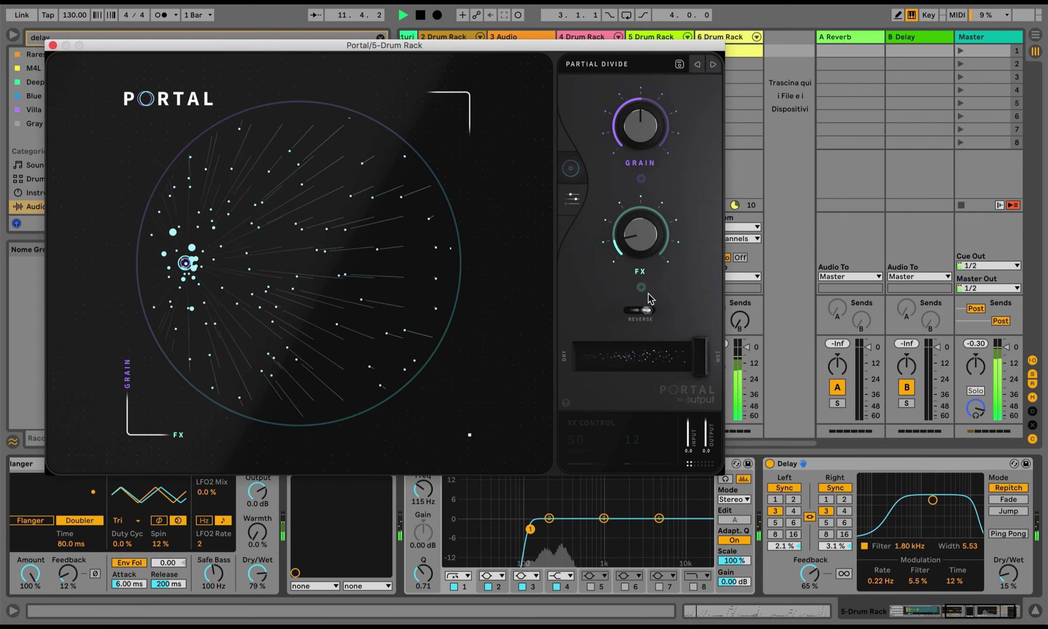
drag(646, 238, 646, 164)
drag(640, 127, 639, 105)
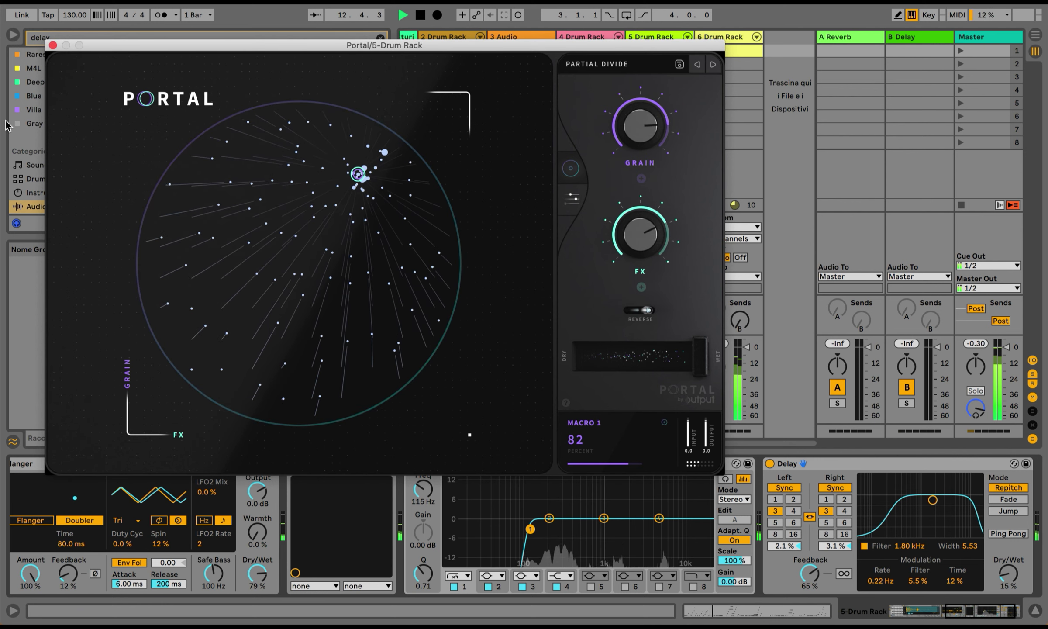
click(53, 45)
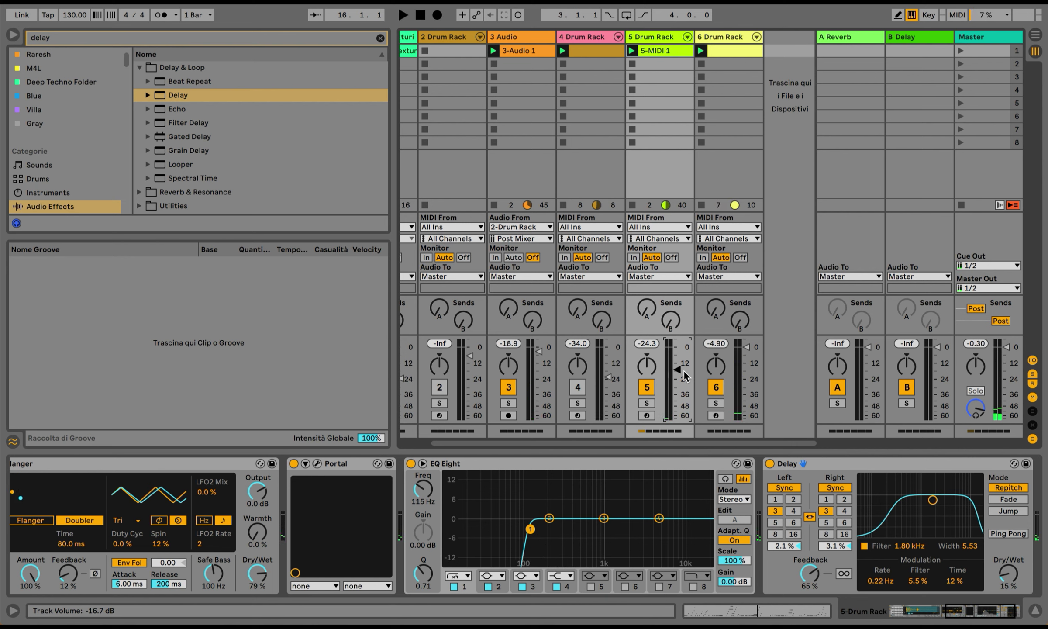
Step: Browse to Minimal Modular Sequences > Bass Sequences and audition WN_Cm_Bass_Seq_05.wav
click(380, 38)
scroll(51, 133, down, 10)
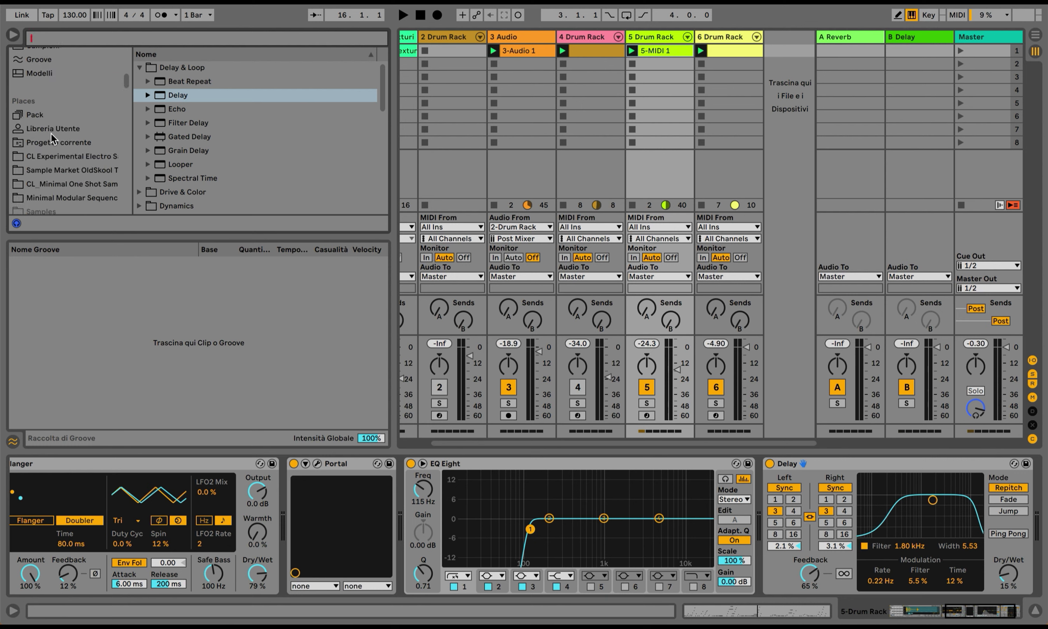
click(53, 148)
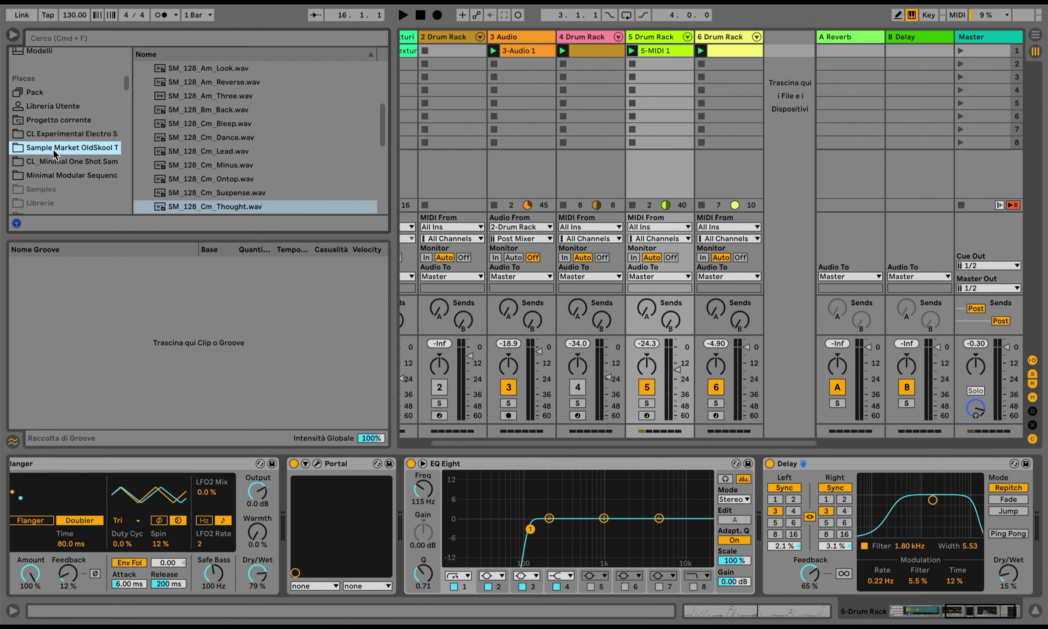
click(188, 155)
key(Left)
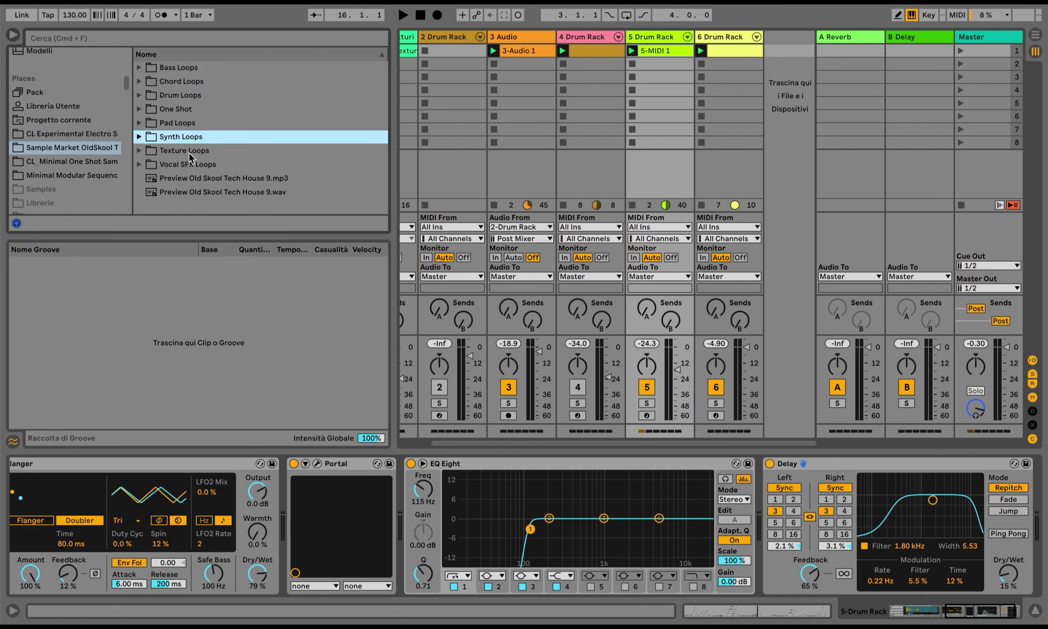
click(89, 161)
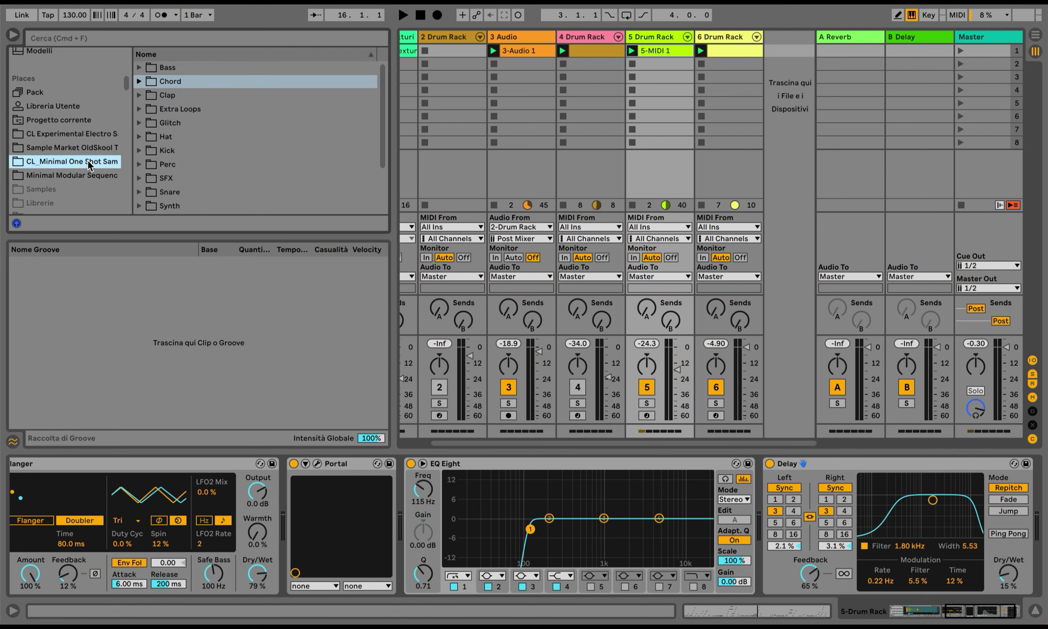
click(97, 176)
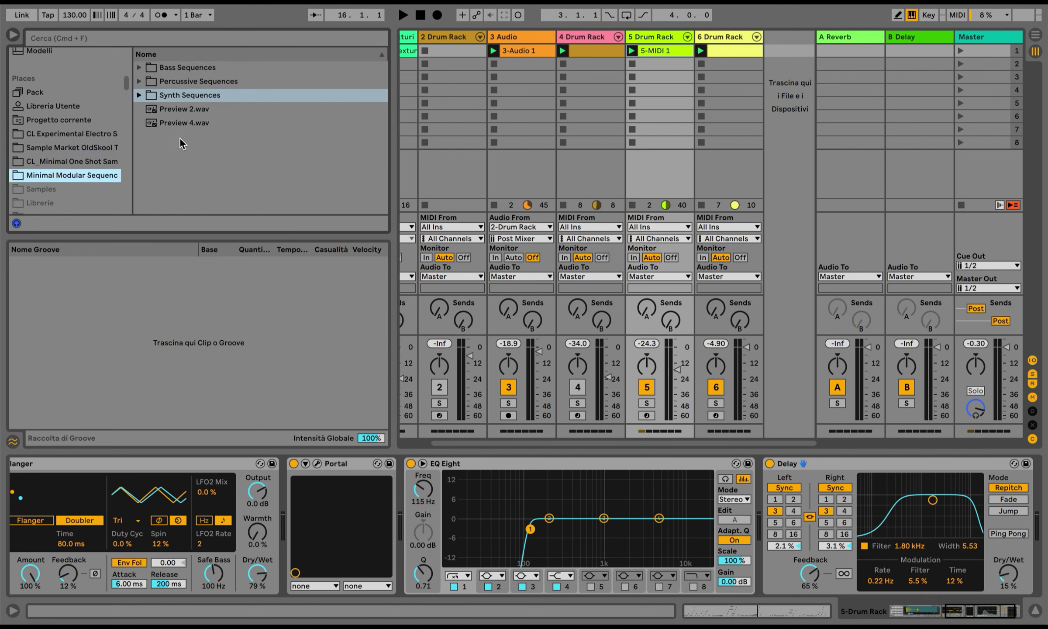
click(140, 67)
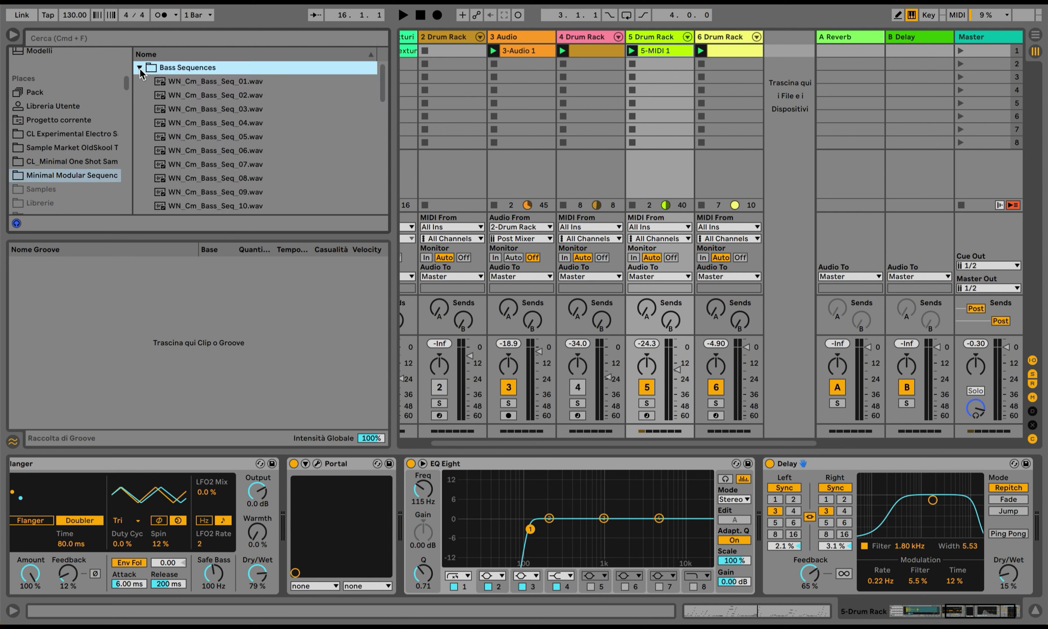
key(Down)
key(Down)
key(Down)
key(Down)
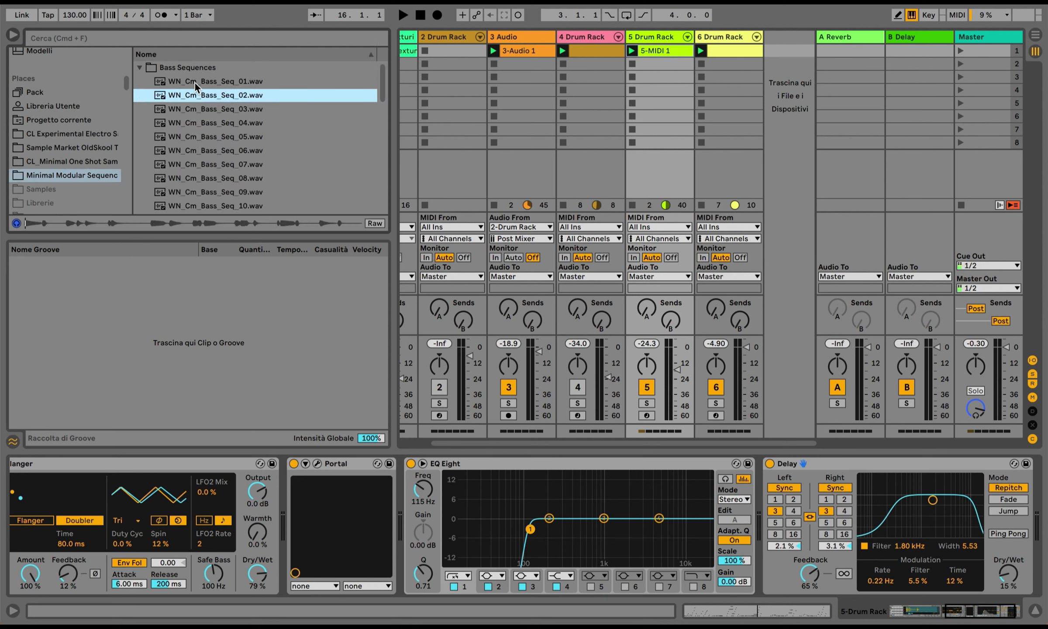
key(Down)
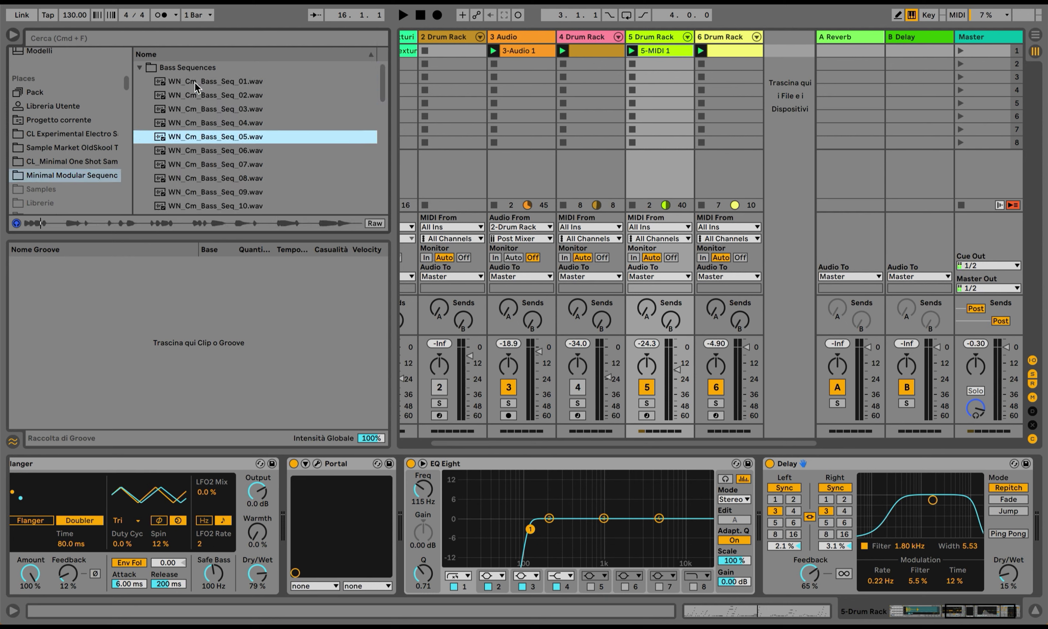
Step: Place WN_Cm_Bass_Seq_05.wav on new track 7, launch it, and lower it to -9.30 dB
drag(209, 137, 784, 56)
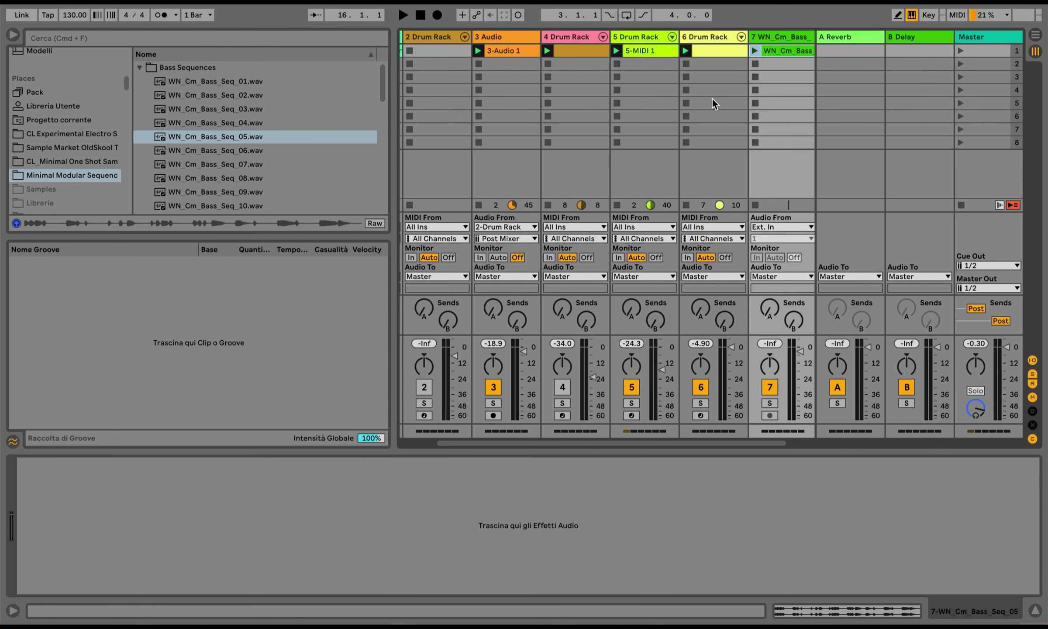
click(754, 50)
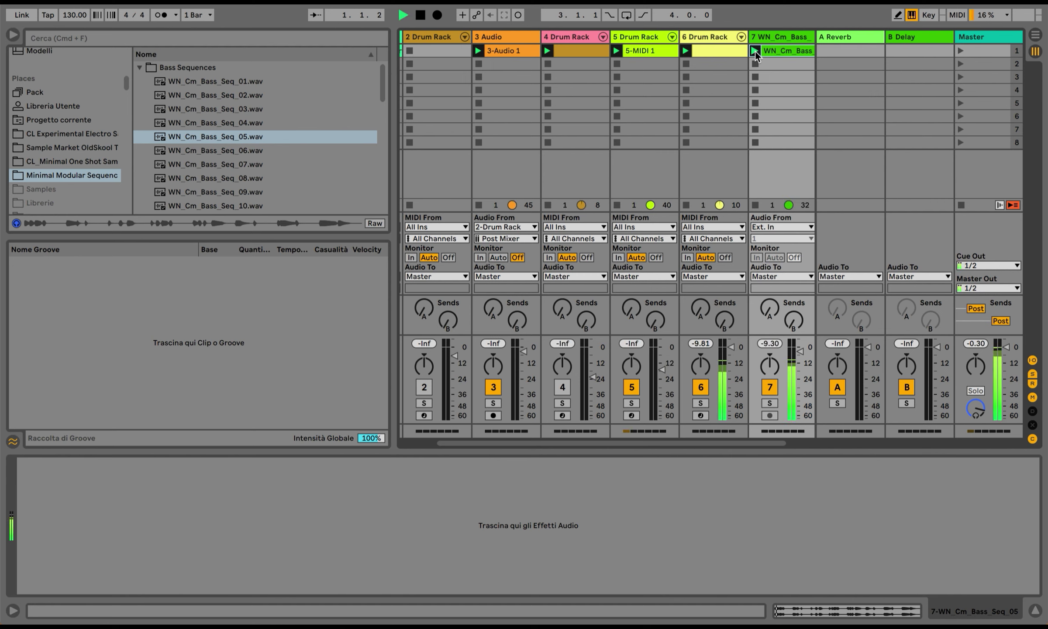
drag(800, 351, 800, 373)
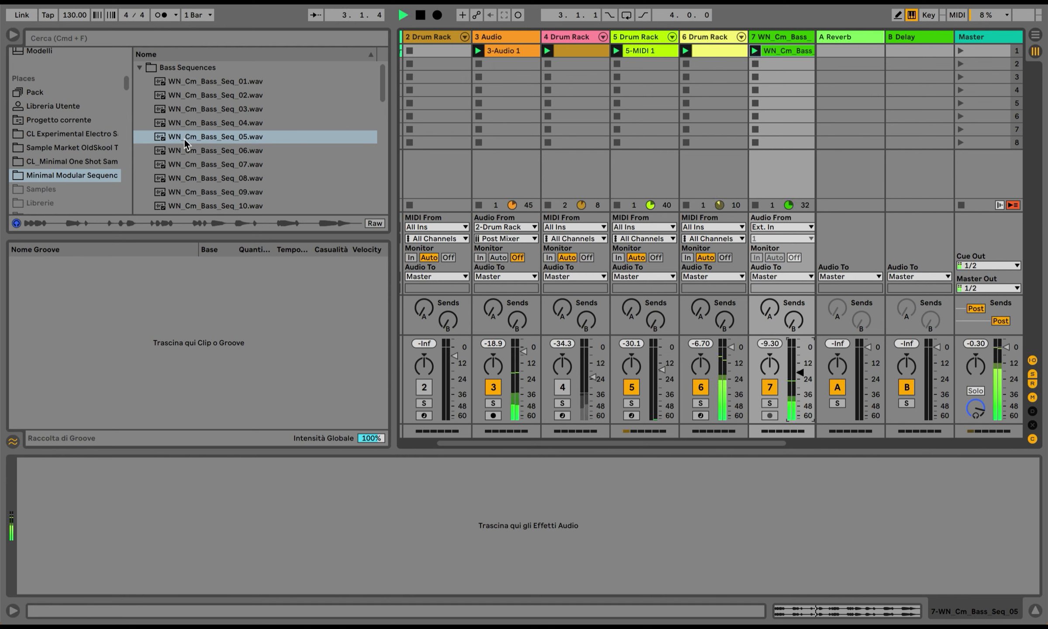
click(139, 68)
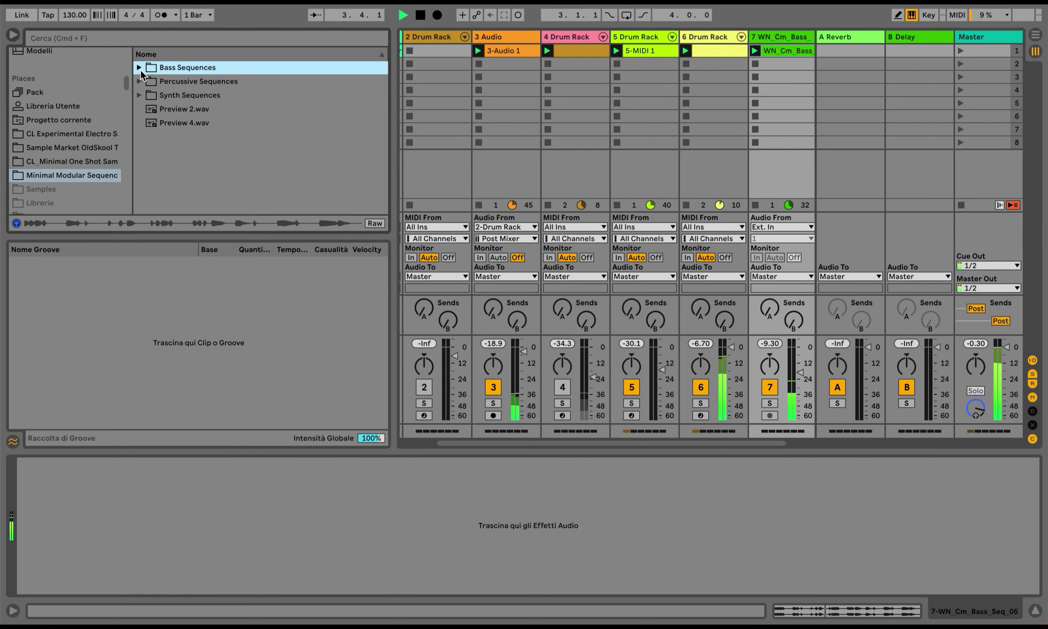
Step: Expand the Synth Sequences folder and audition the loops down to WN_Cm_Synth_Seq_15
click(190, 95)
key(Right)
key(Down)
key(Down)
key(Down)
key(Down)
key(Down)
key(Down)
key(Down)
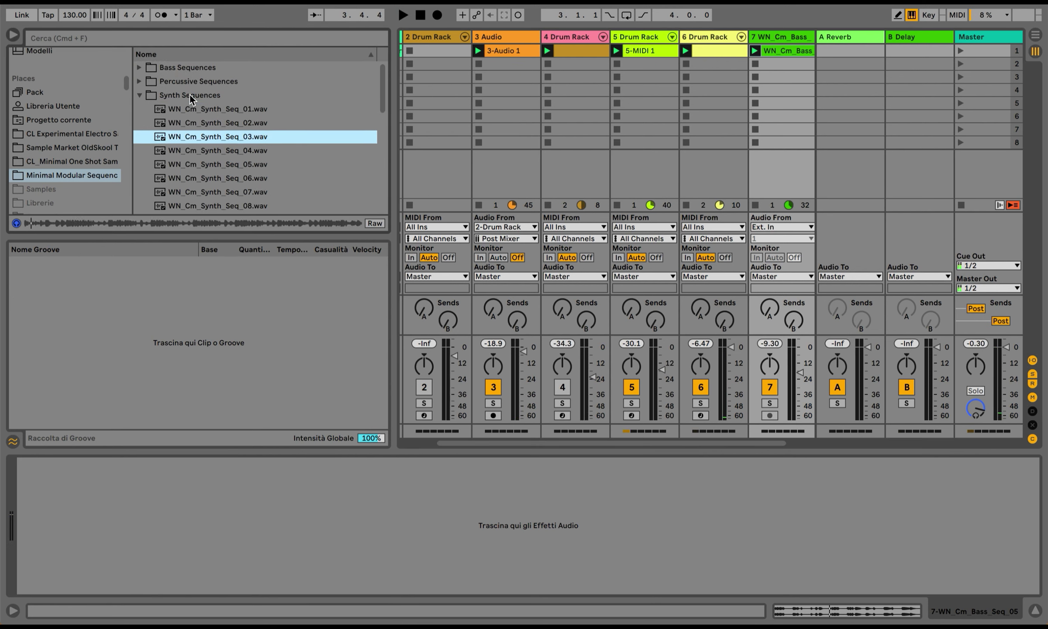
key(Down)
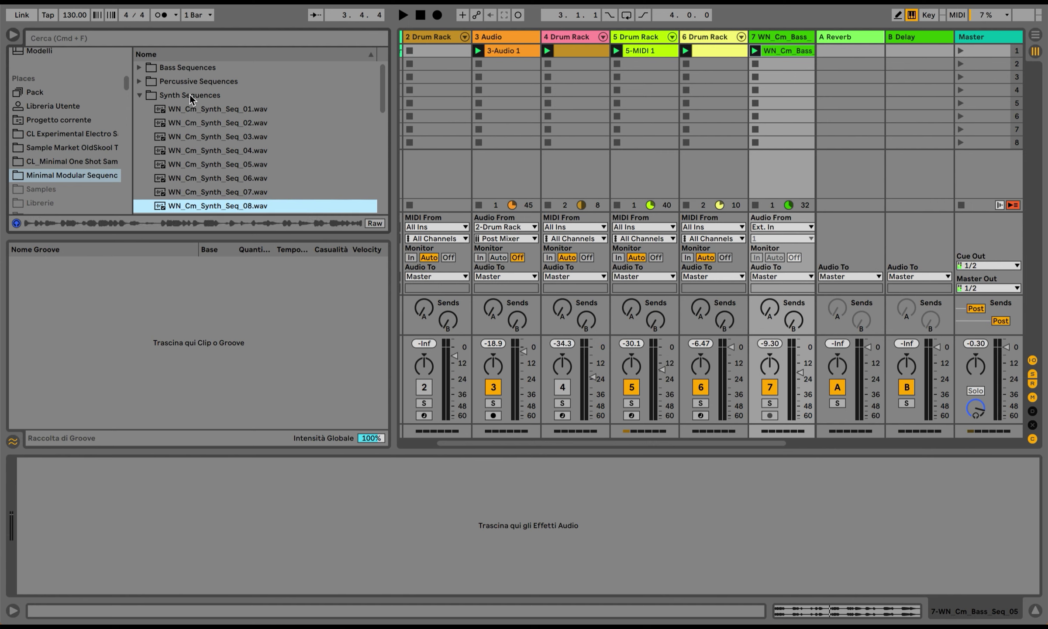
key(Down)
key(Down)
key(Down)
key(Down)
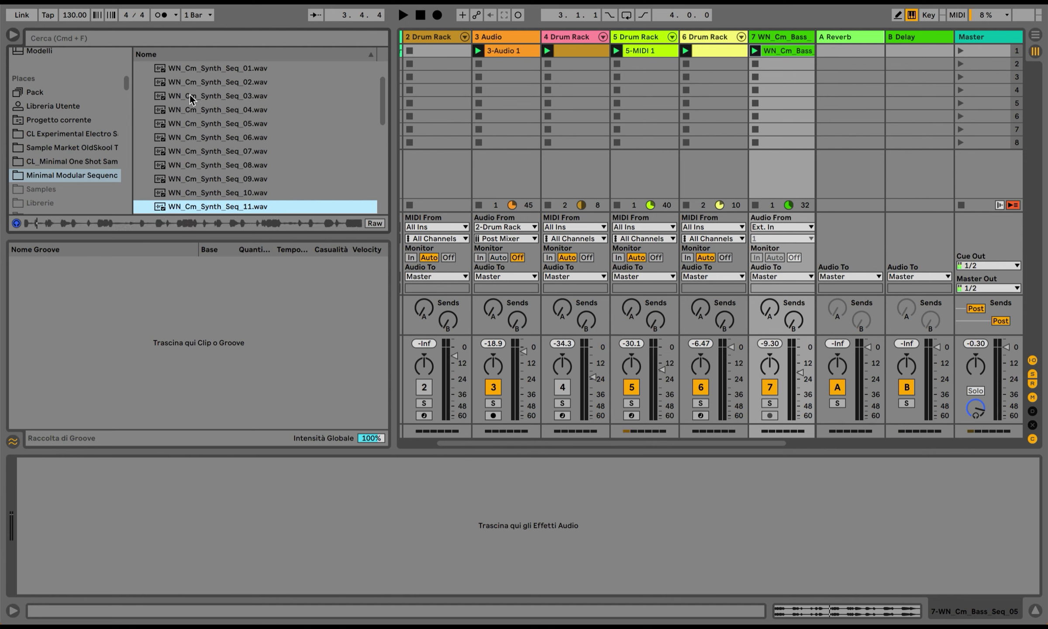
key(Down)
key(Down)
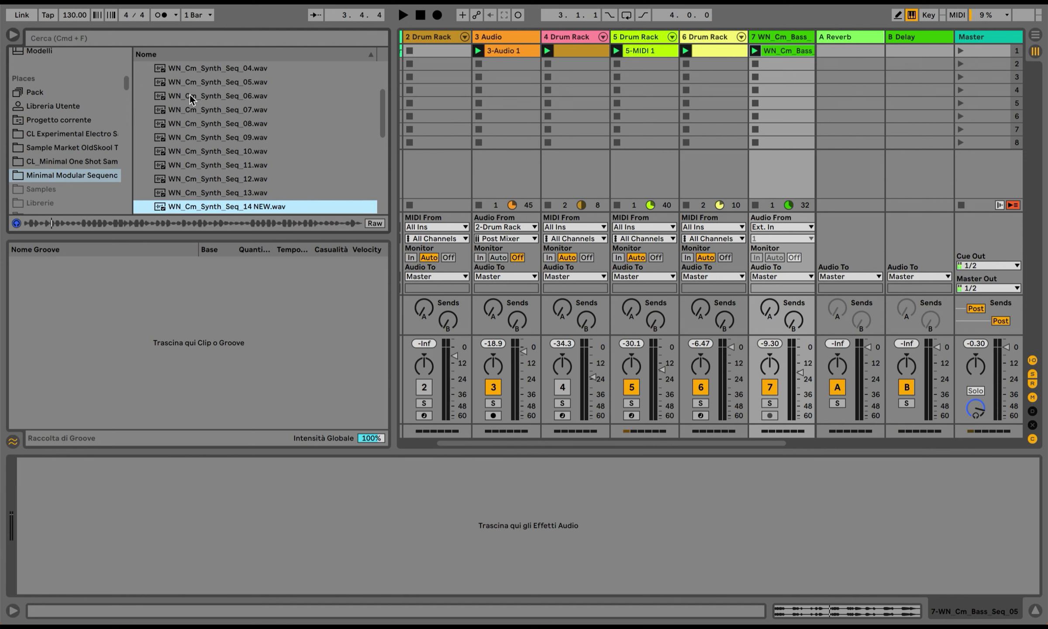
key(Down)
key(Down)
key(Down)
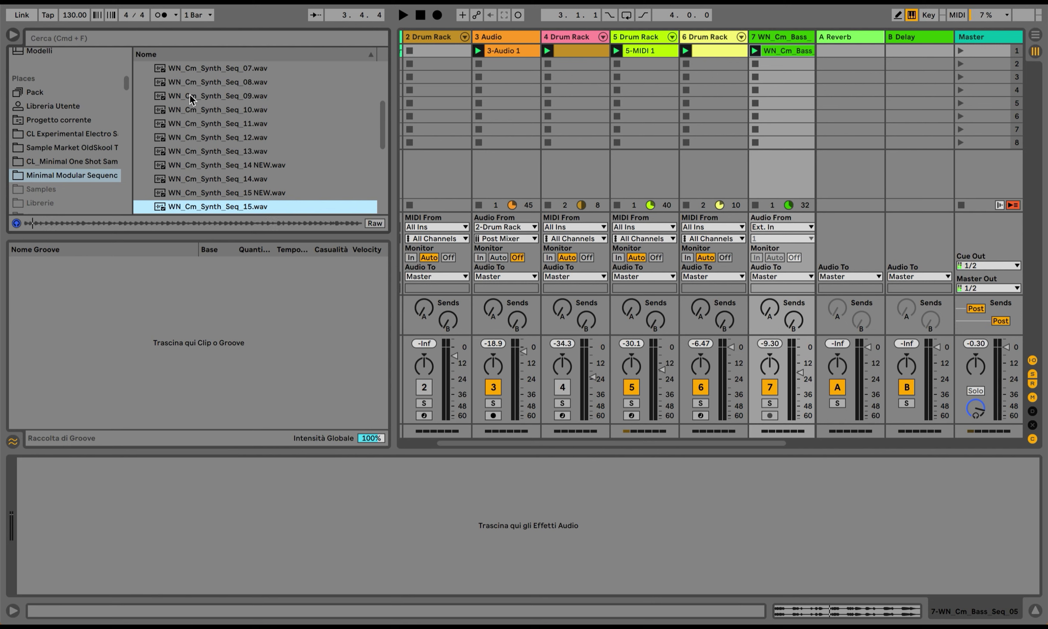
key(space)
Step: Place WN_Cm_Synth_Seq_15 NEW.wav in the first clip slot of new audio track 8
click(235, 193)
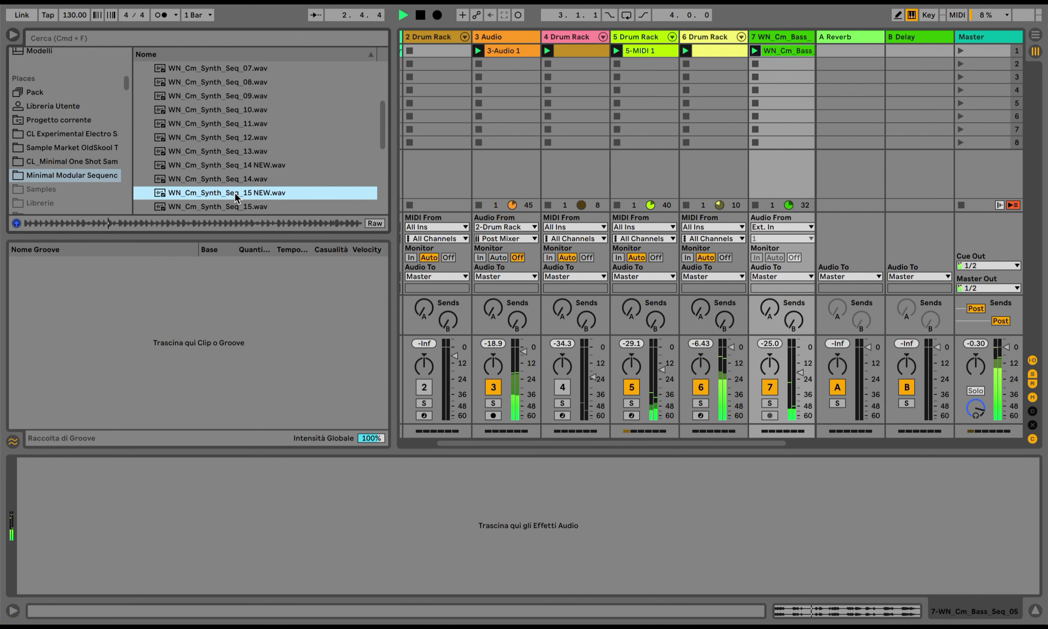
drag(236, 197, 611, 207)
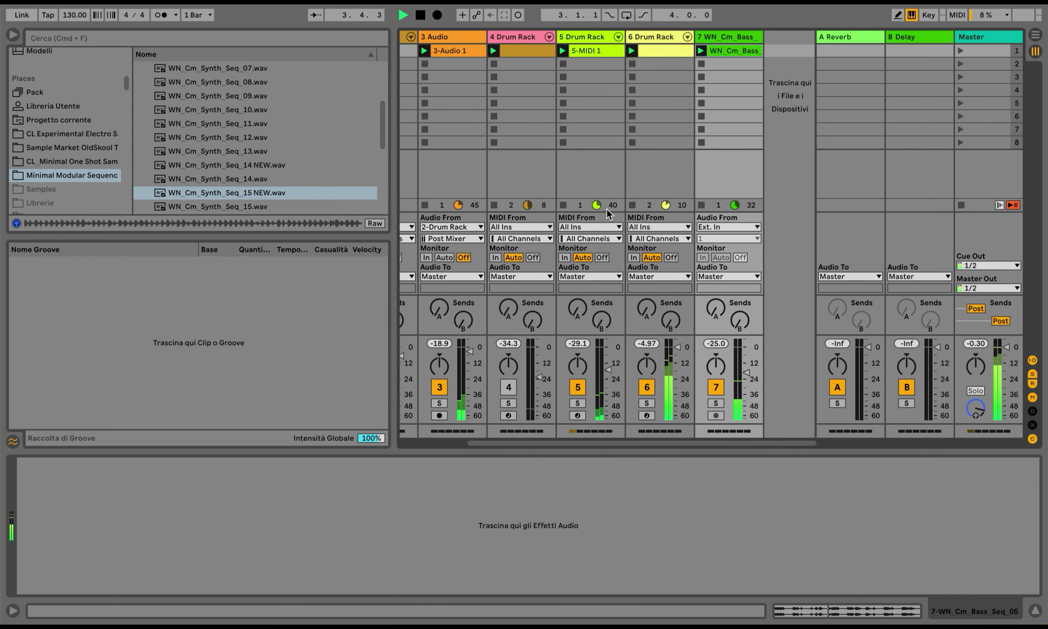
key(super+t)
drag(305, 193, 775, 52)
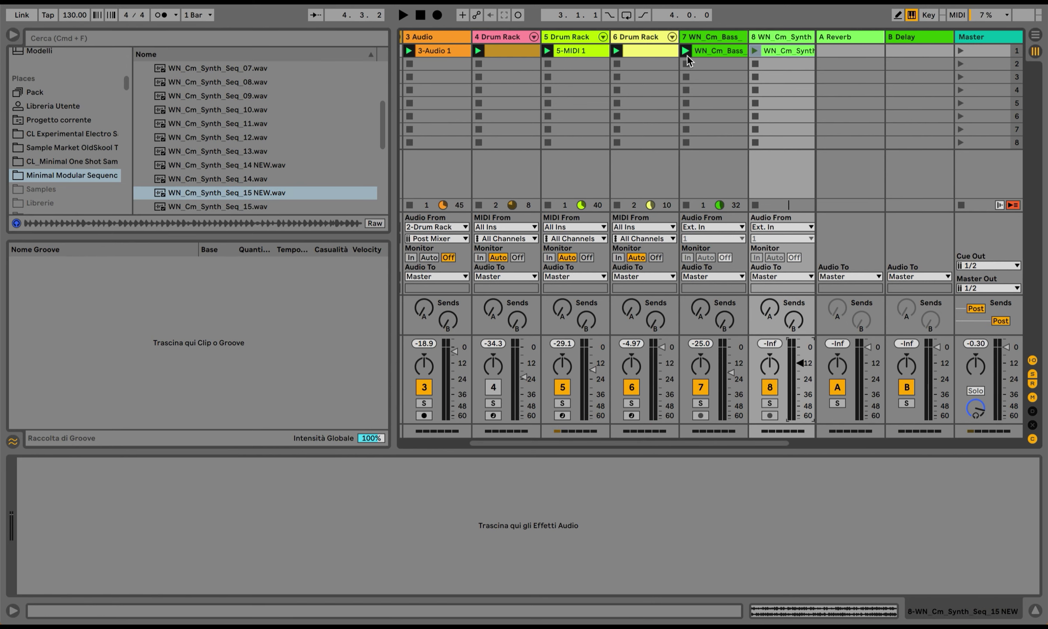
scroll(803, 367, right, 3)
Step: Browse the minimal one-shot pack's Synth folder, auditioning a couple of one-shots
click(249, 151)
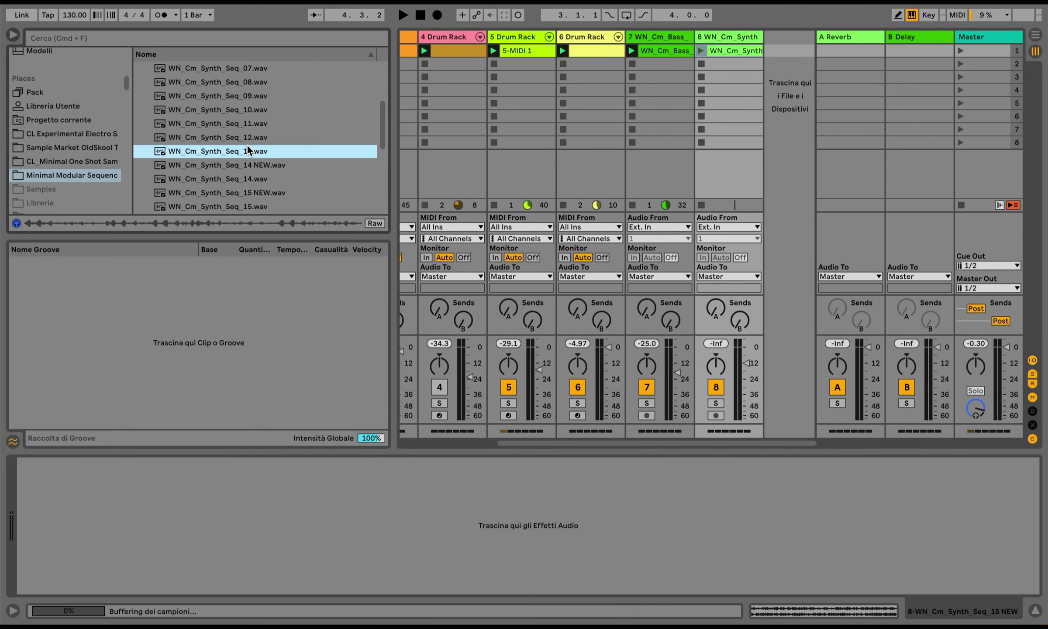
key(Left)
click(55, 161)
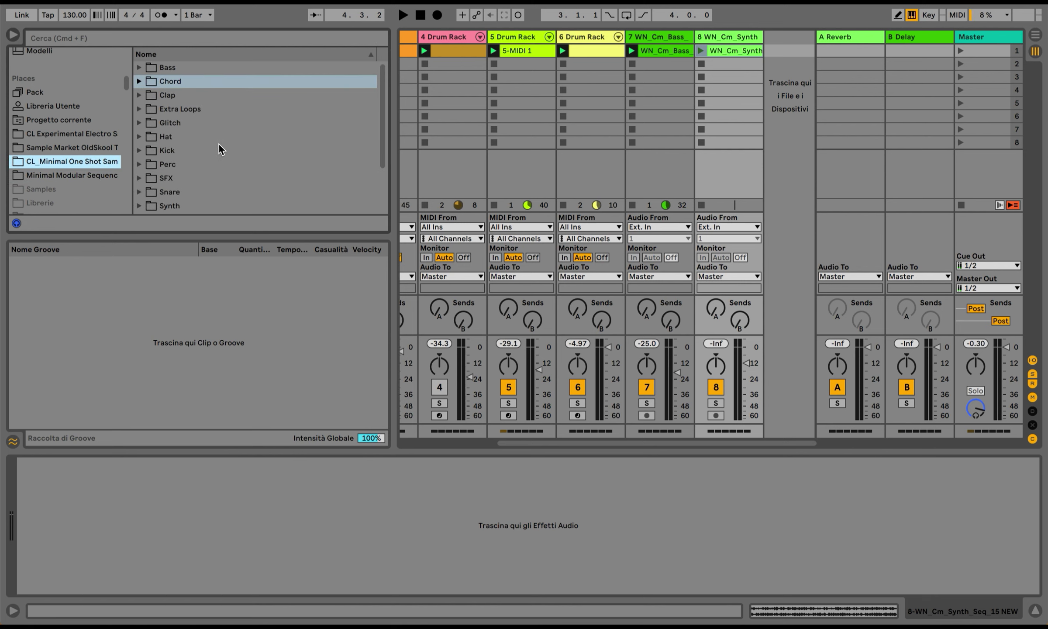
scroll(207, 168, down, 3)
scroll(207, 168, up, 1)
click(207, 167)
scroll(207, 168, up, 2)
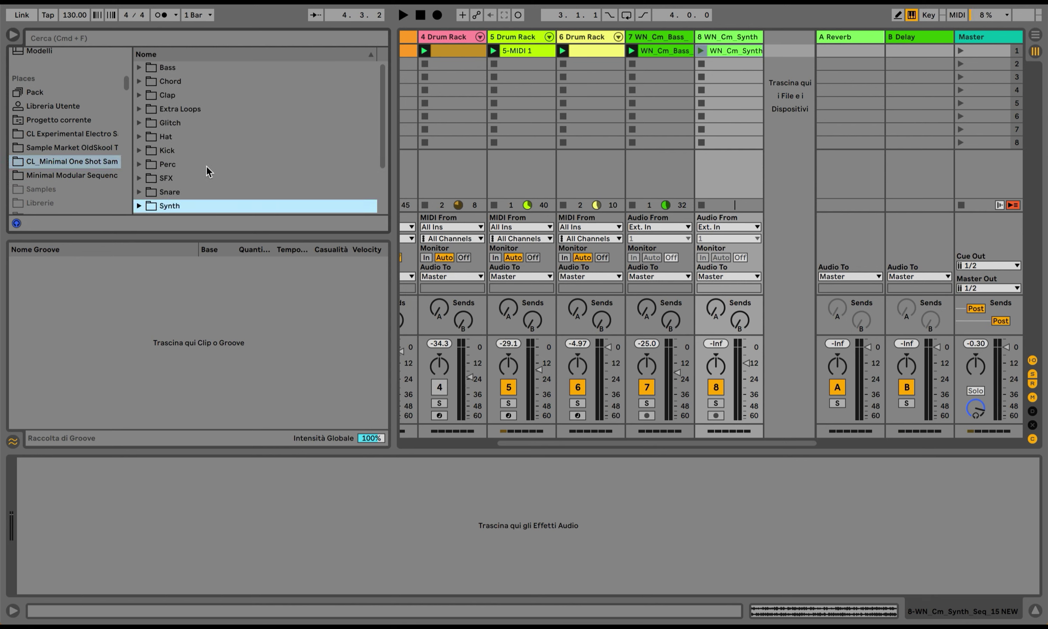
key(Right)
key(Down)
key(Down)
key(Down)
click(207, 168)
Step: Audition the Old Skool Tech House pad loops, settling on SM_128_Cm_Enough.wav
click(100, 151)
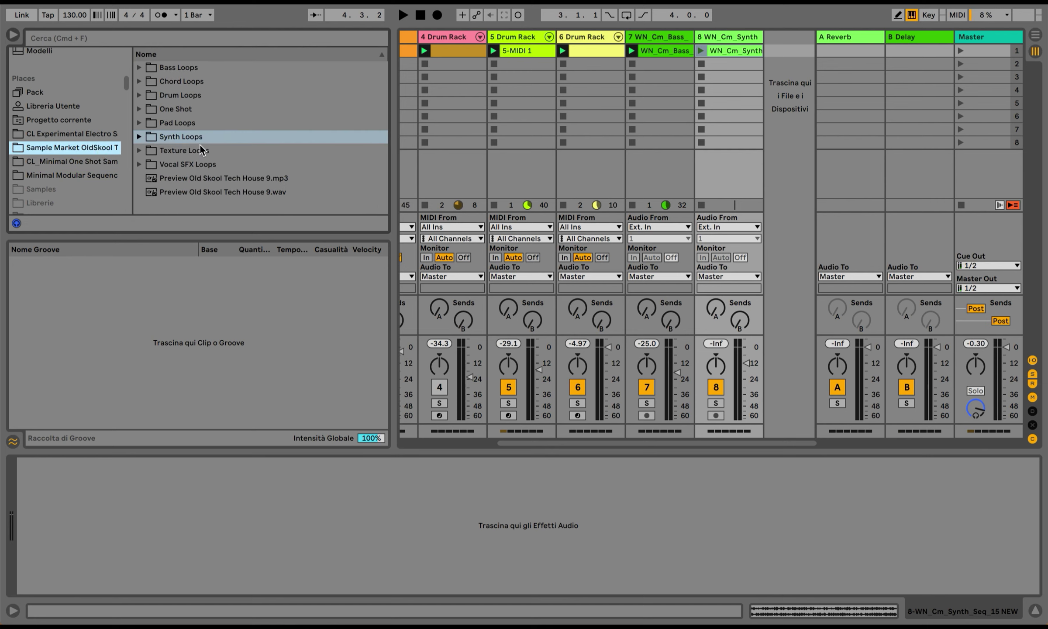
click(199, 125)
key(Right)
key(Down)
key(Down)
key(Down)
key(Down)
key(Down)
key(Down)
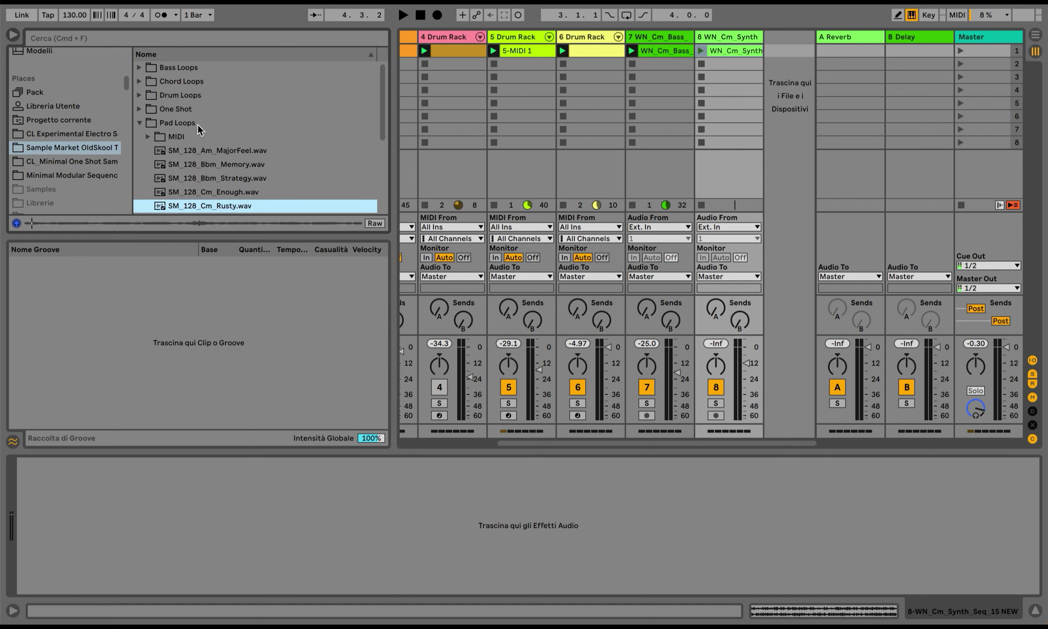
key(Down)
key(Down)
key(Up)
key(Up)
key(Up)
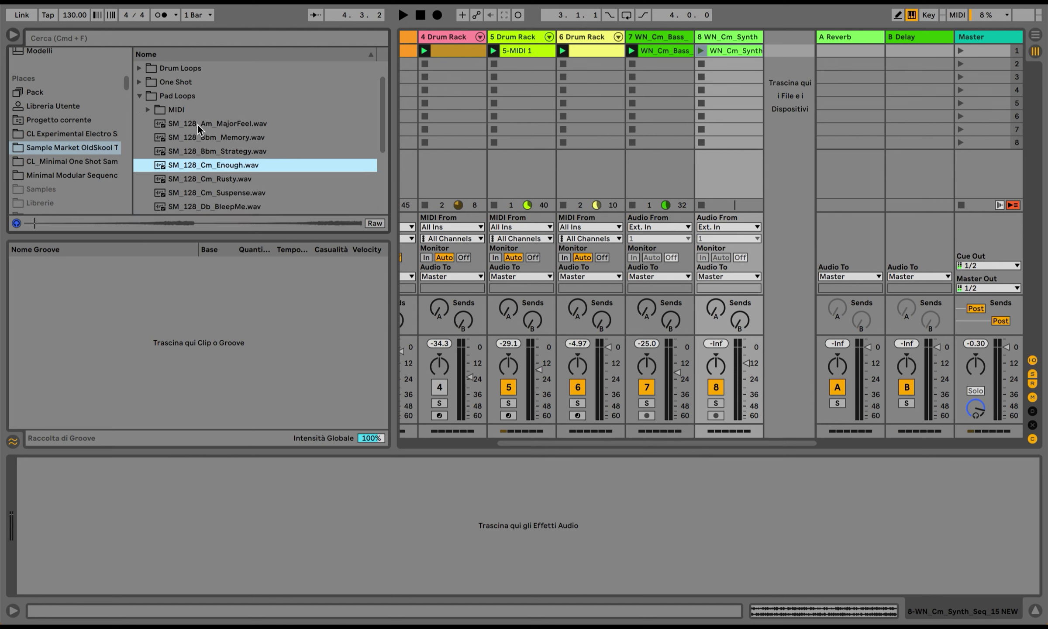
key(space)
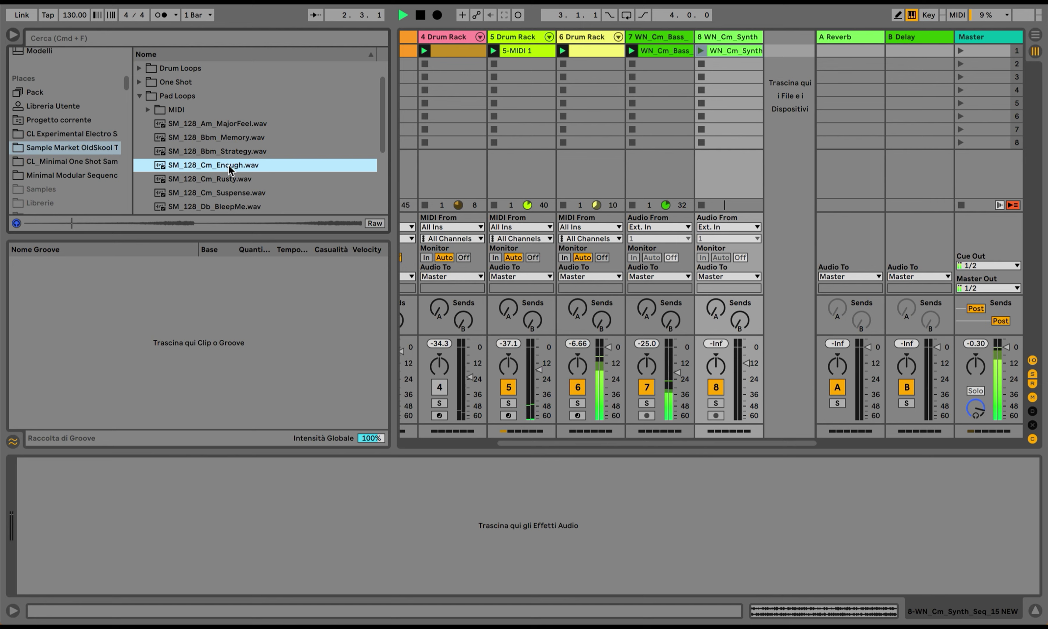
Step: Put SM_128_Cm_Enough.wav on new track 9 and loop its 1.4.1–2.2.1 section
drag(228, 165, 791, 50)
key(space)
double_click(790, 50)
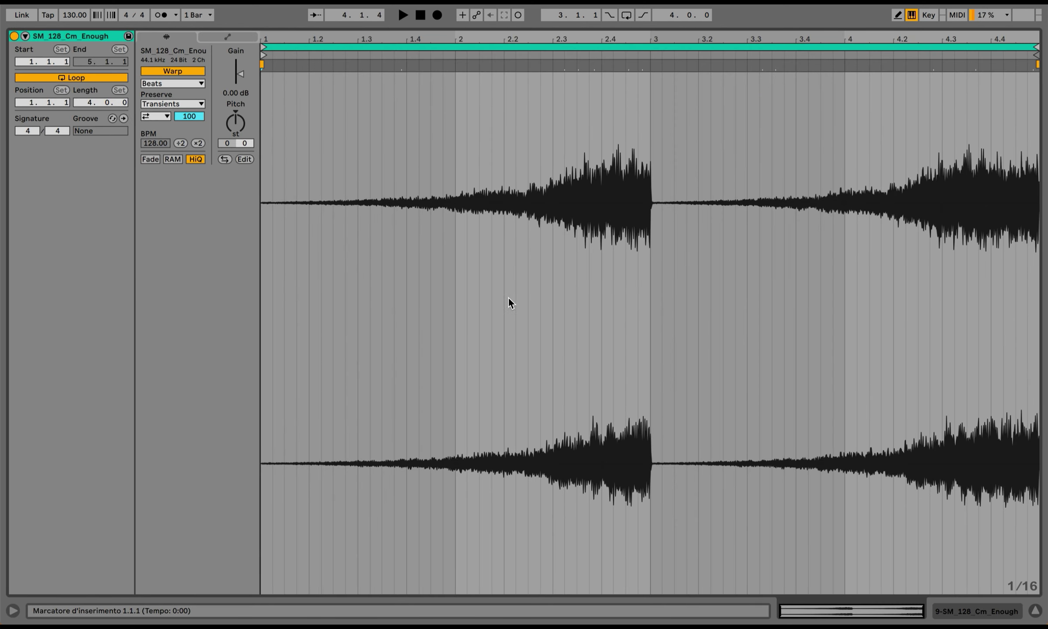
drag(407, 274, 509, 264)
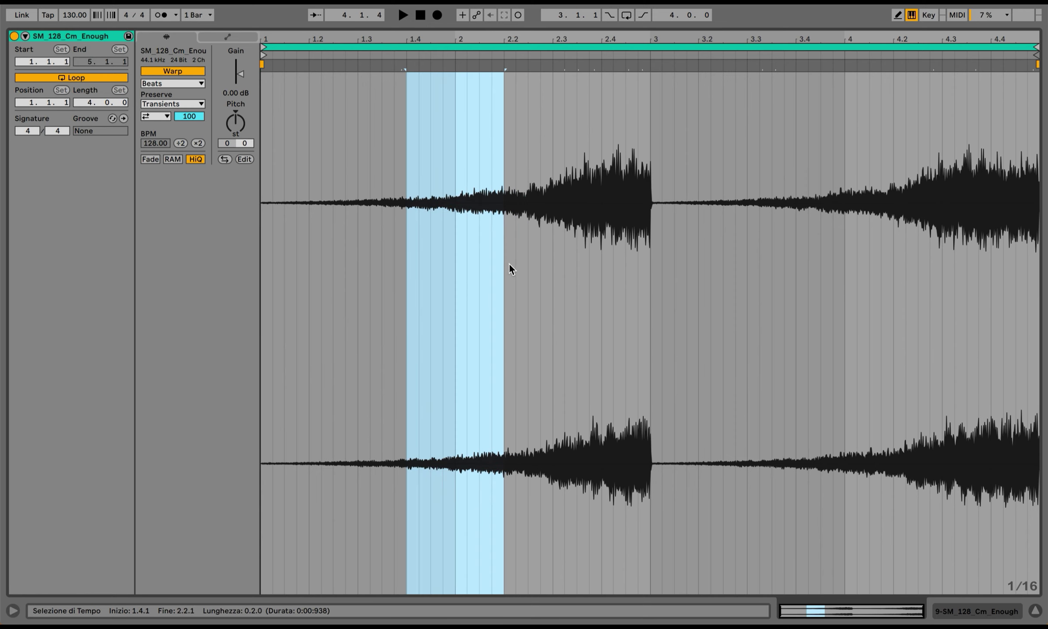
key(super+l)
Step: Lower track 9's and track 8's volume while the set plays with track 8's clip launched
click(1038, 612)
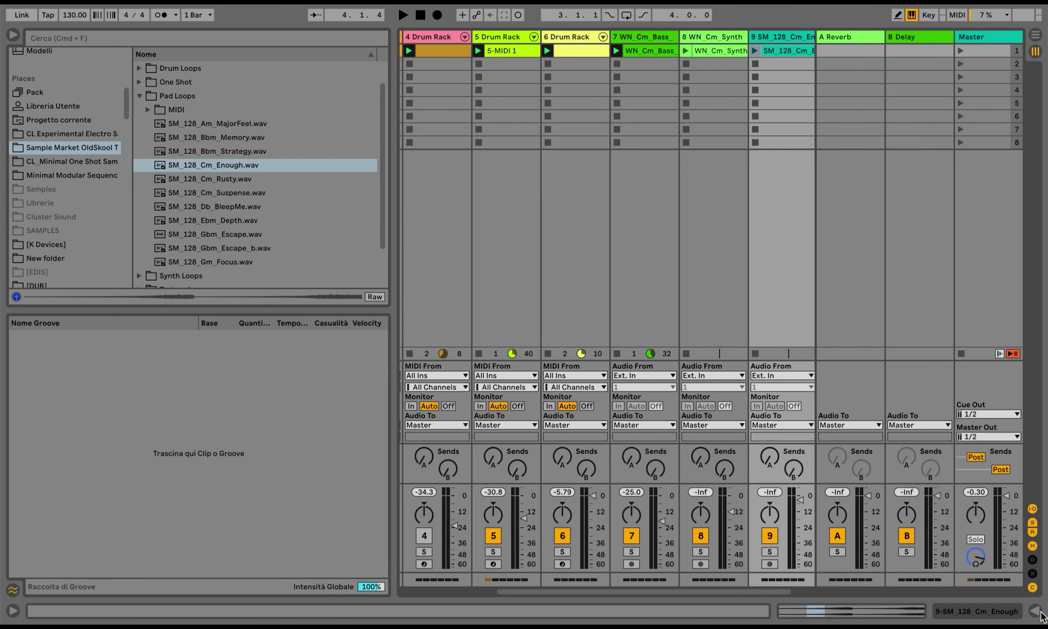
drag(799, 499, 805, 526)
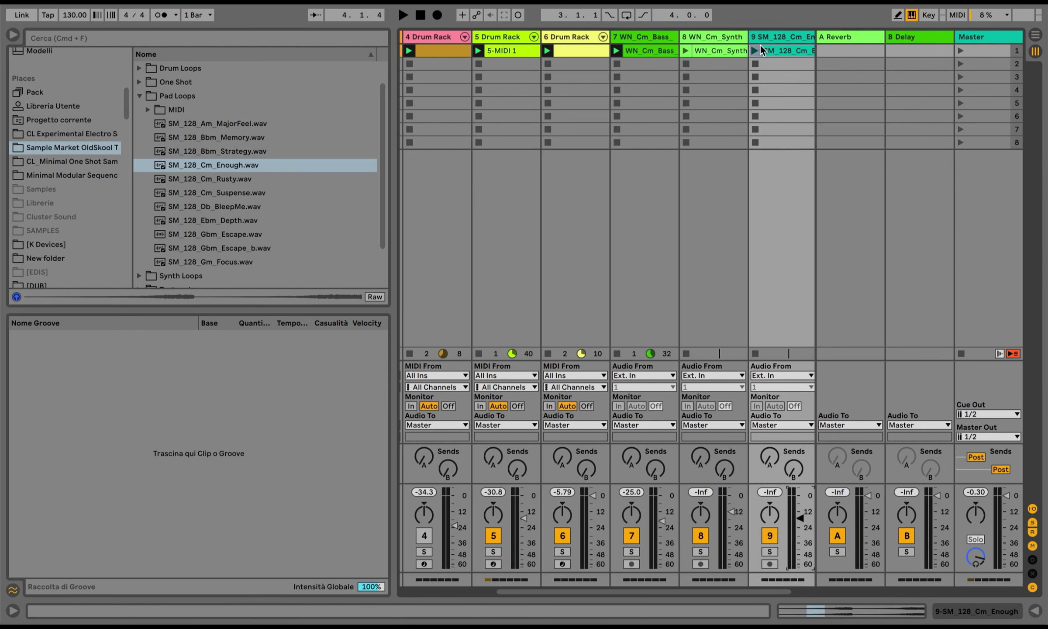
key(space)
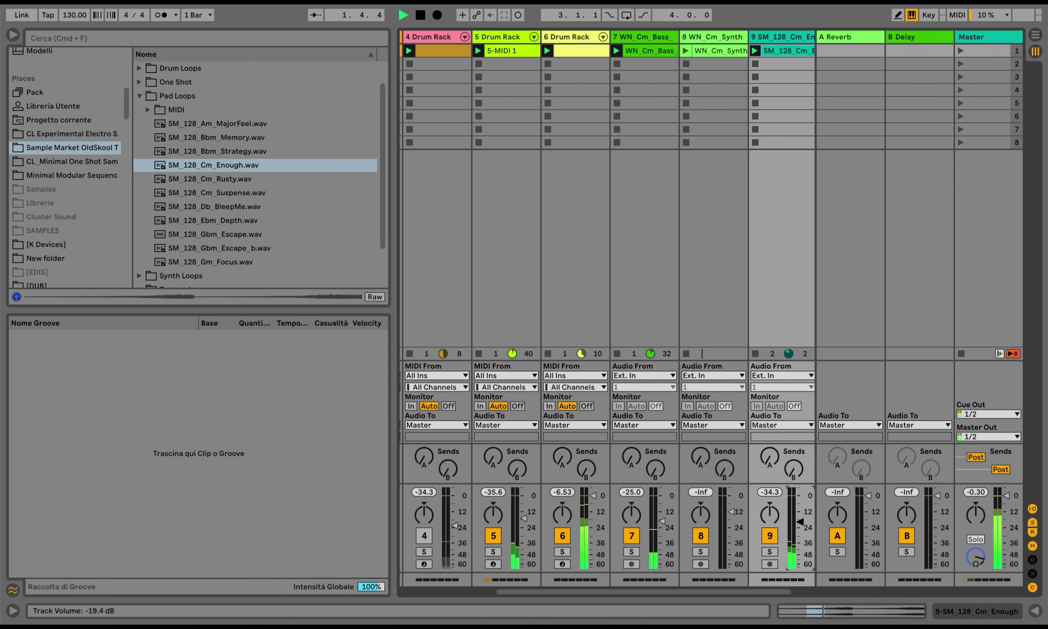
click(685, 52)
drag(724, 519, 724, 533)
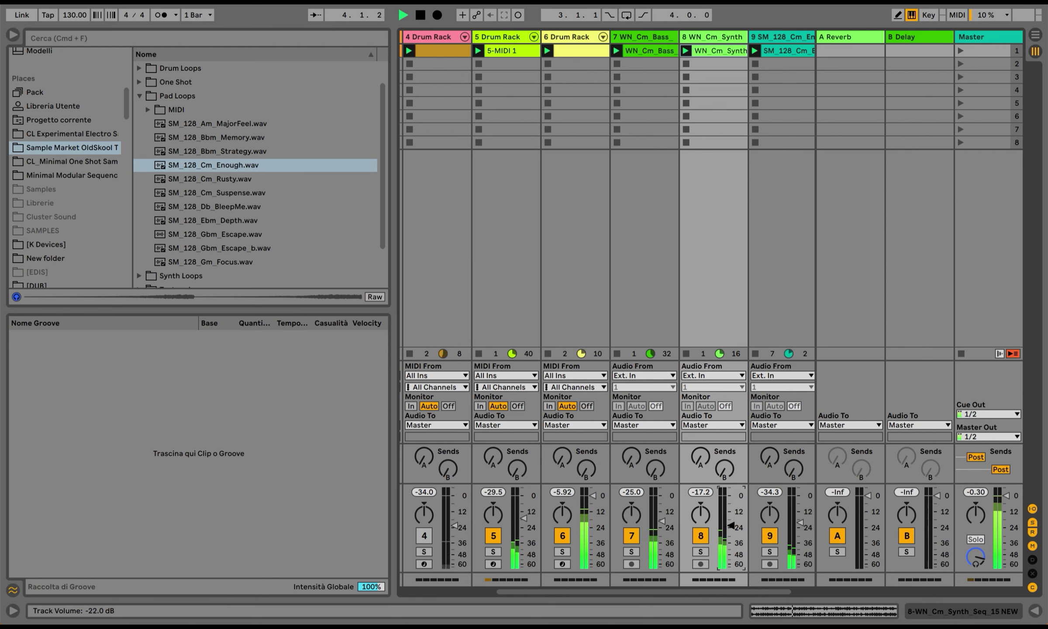
drag(731, 526, 731, 528)
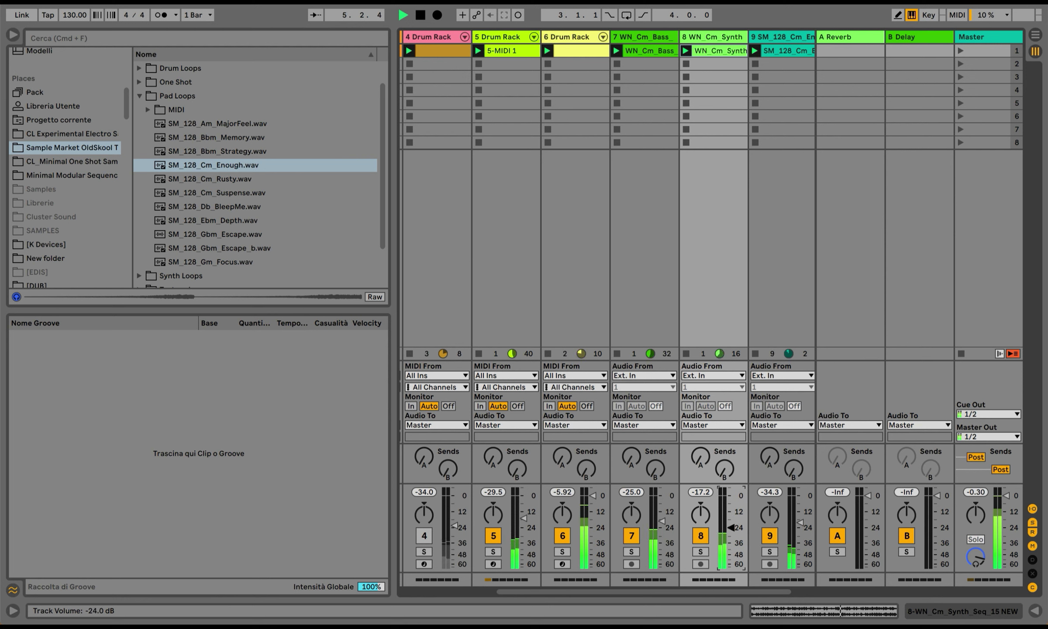
Step: Return to the Old Skool Tech House pack and expand its Synth Loops folder
click(139, 95)
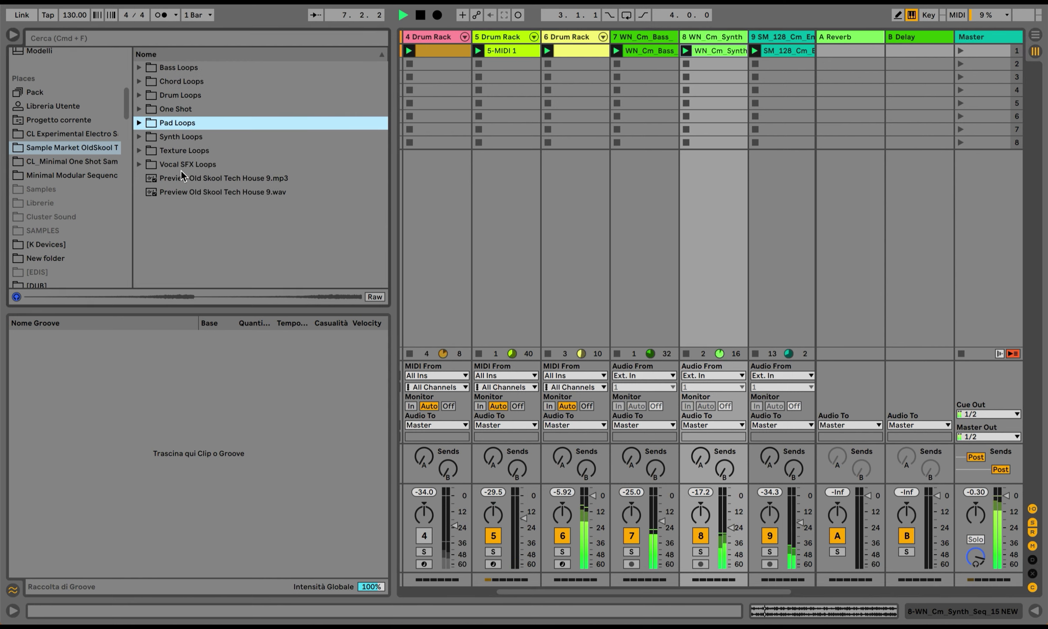
click(103, 165)
click(95, 171)
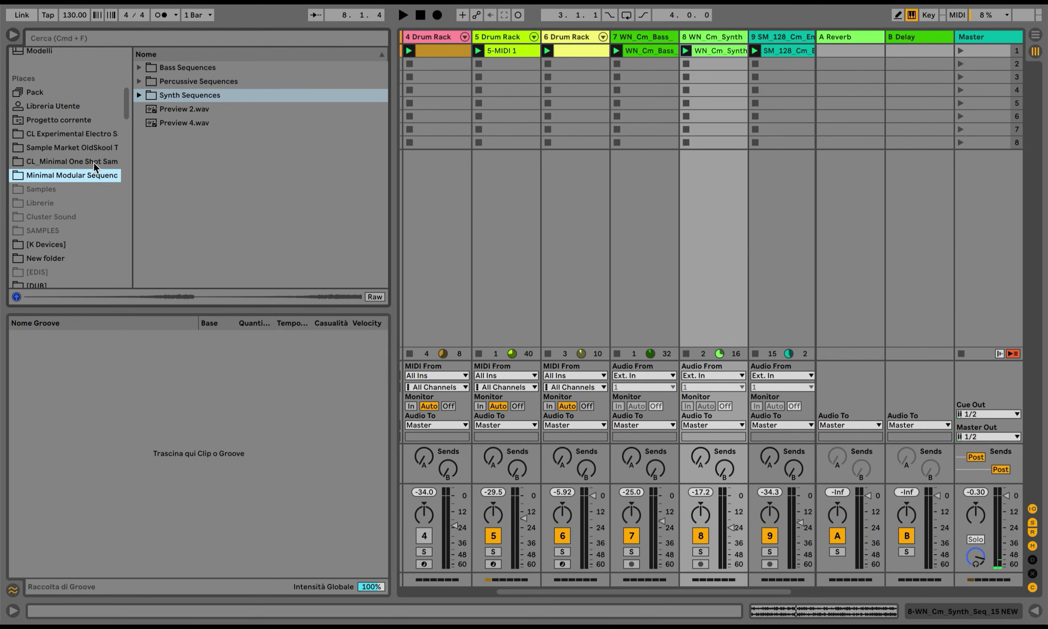
click(88, 146)
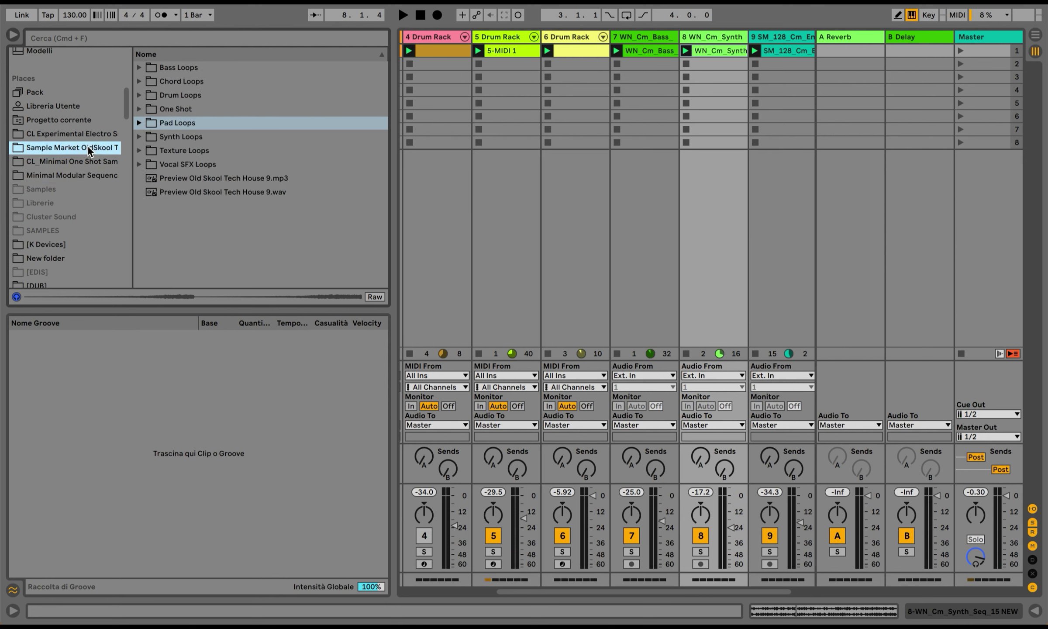
click(163, 138)
Step: Audition the synth loops, including SM_128_Cm_Lead, against the playing mix
key(Down)
key(Down)
key(Down)
key(Down)
key(Down)
key(Down)
key(Down)
key(Down)
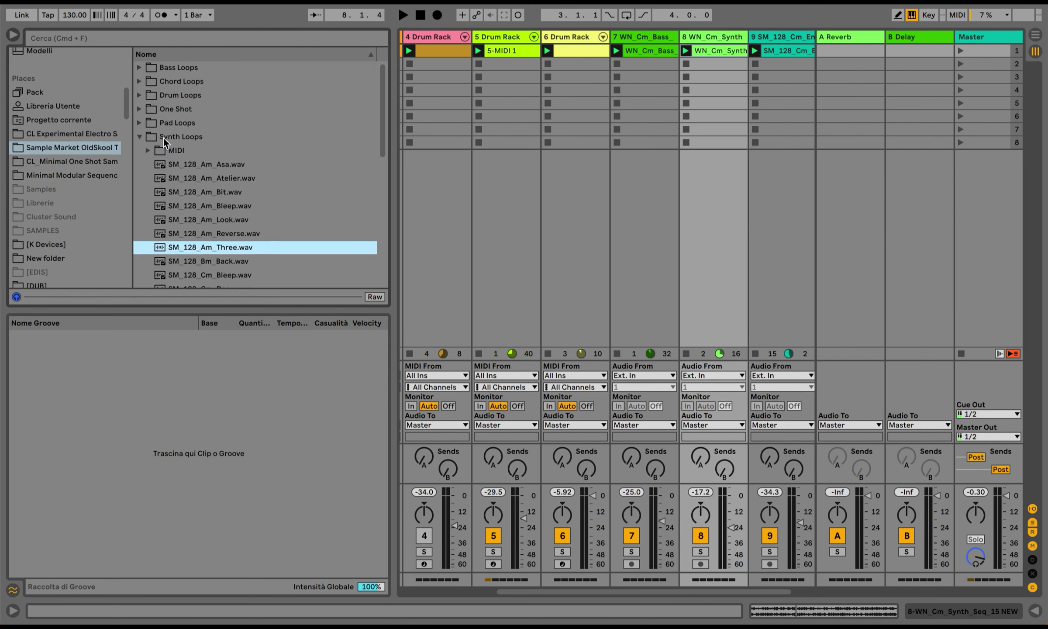
scroll(163, 138, down, 3)
click(208, 240)
scroll(208, 239, down, 2)
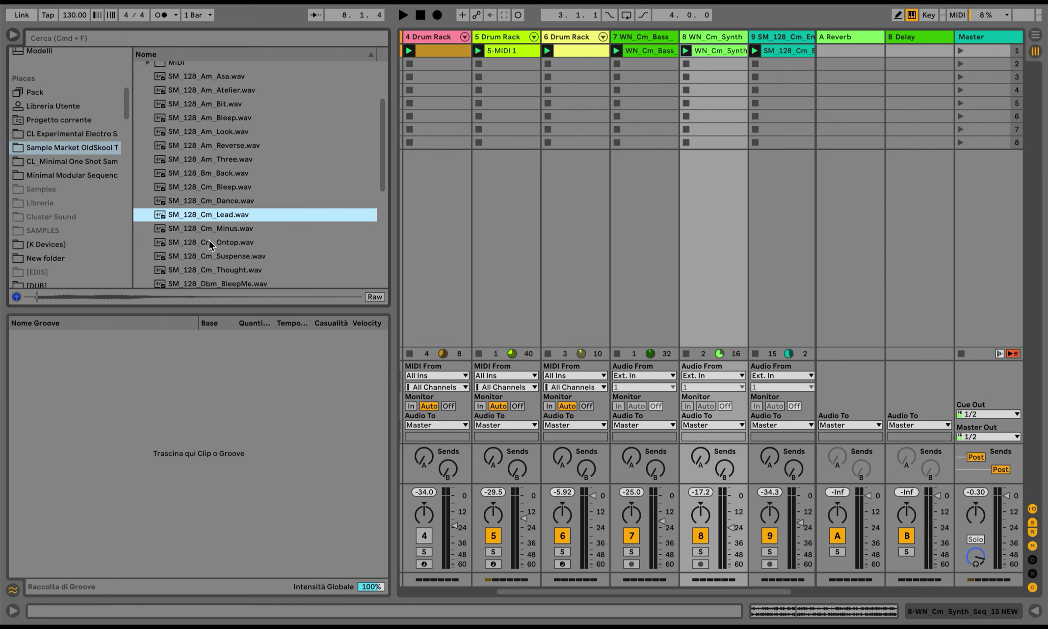
key(Down)
key(Down)
key(Down)
key(Down)
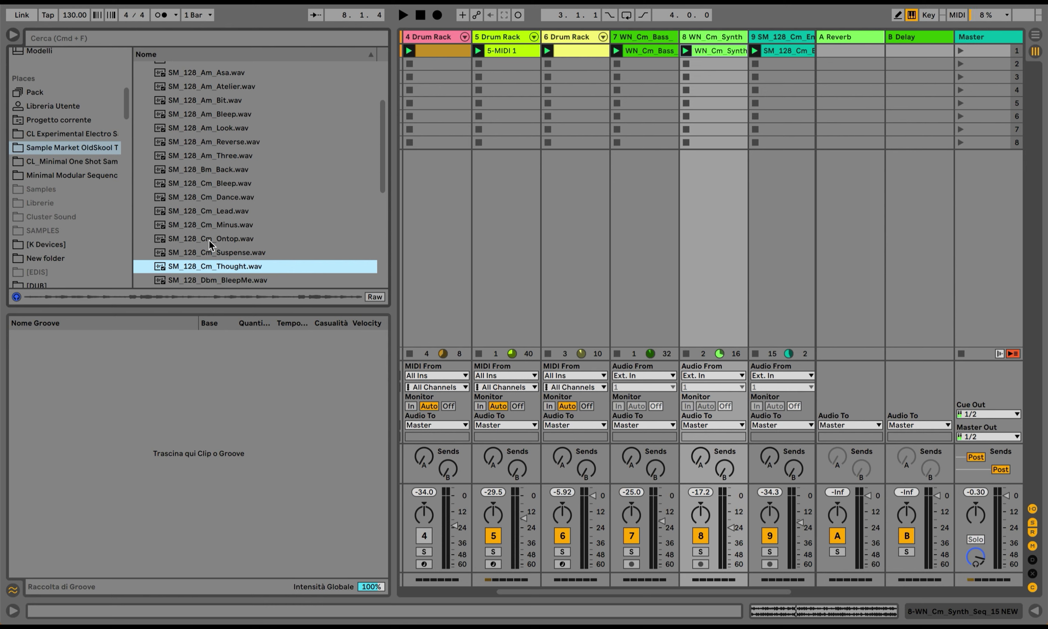
key(space)
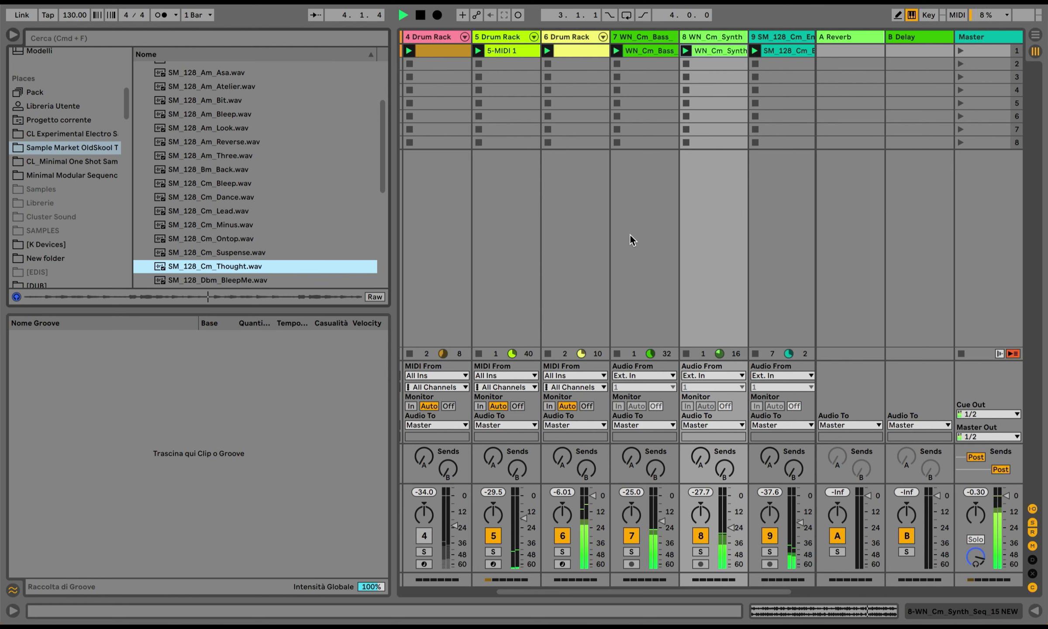
scroll(629, 233, right, 2)
key(space)
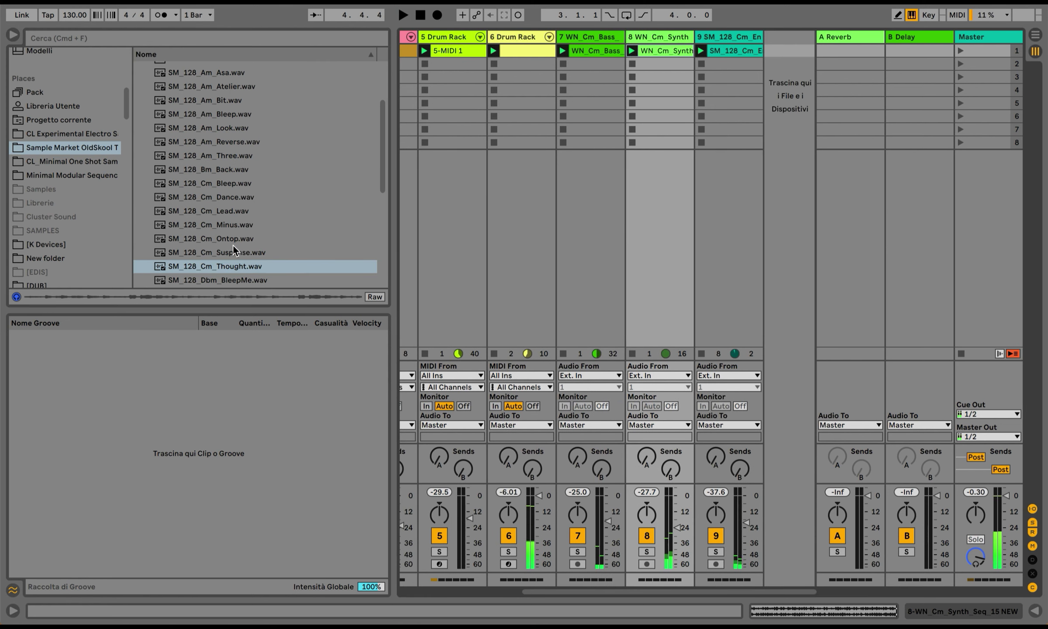
Step: Drag SM_128_Cm_Thought.wav onto new track 10 and launch the clip
click(206, 266)
drag(207, 269, 843, 51)
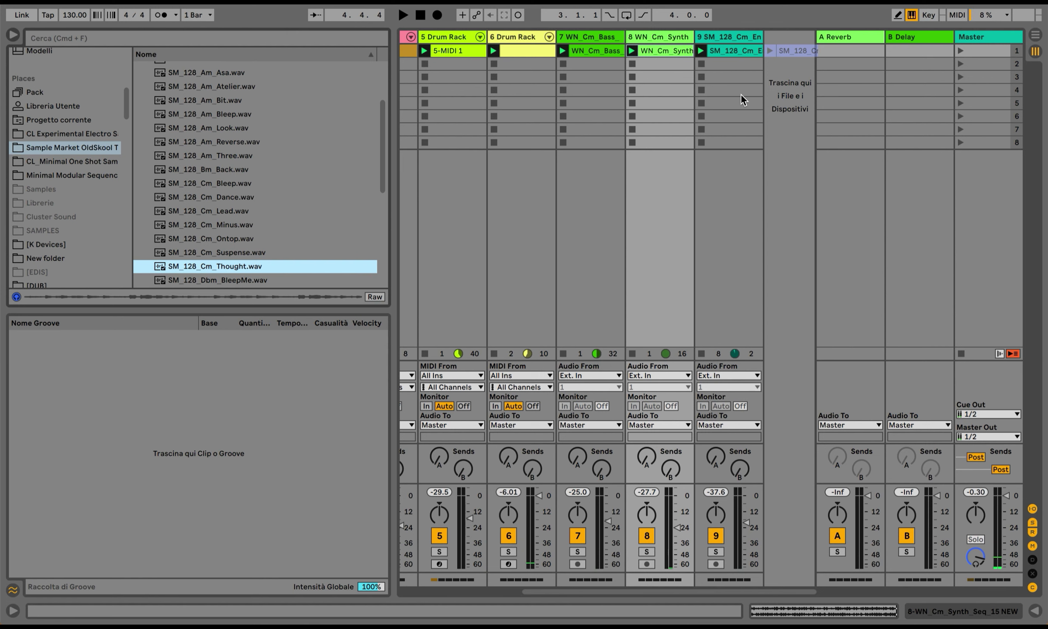
drag(740, 94, 740, 93)
click(702, 50)
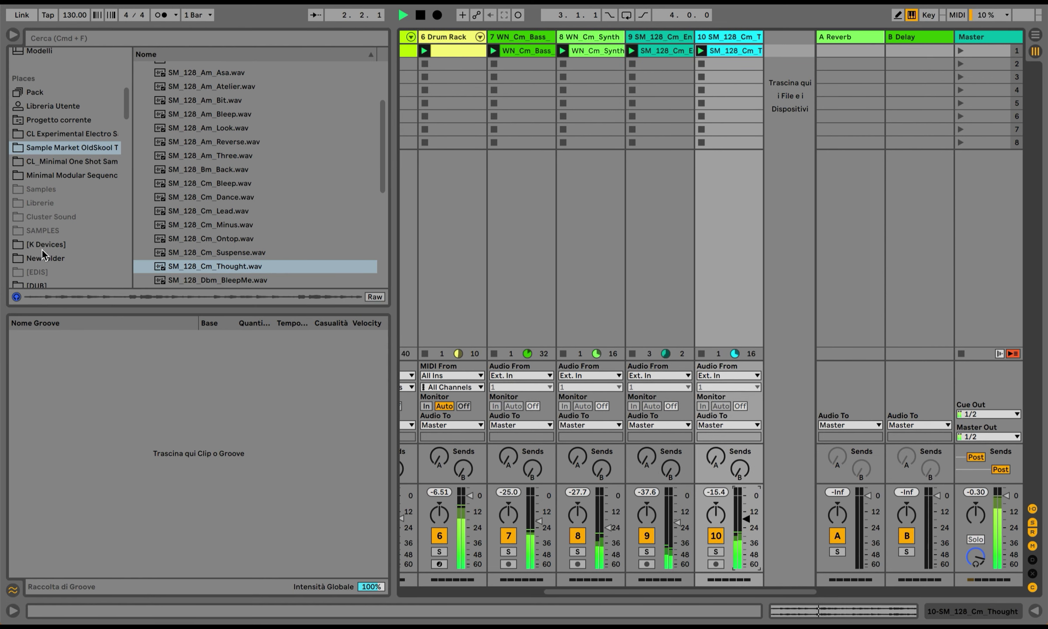
Step: Load EQ Eight on track 10 with band 1 as a 48 dB low cut at 130 Hz
scroll(43, 254, up, 5)
click(50, 233)
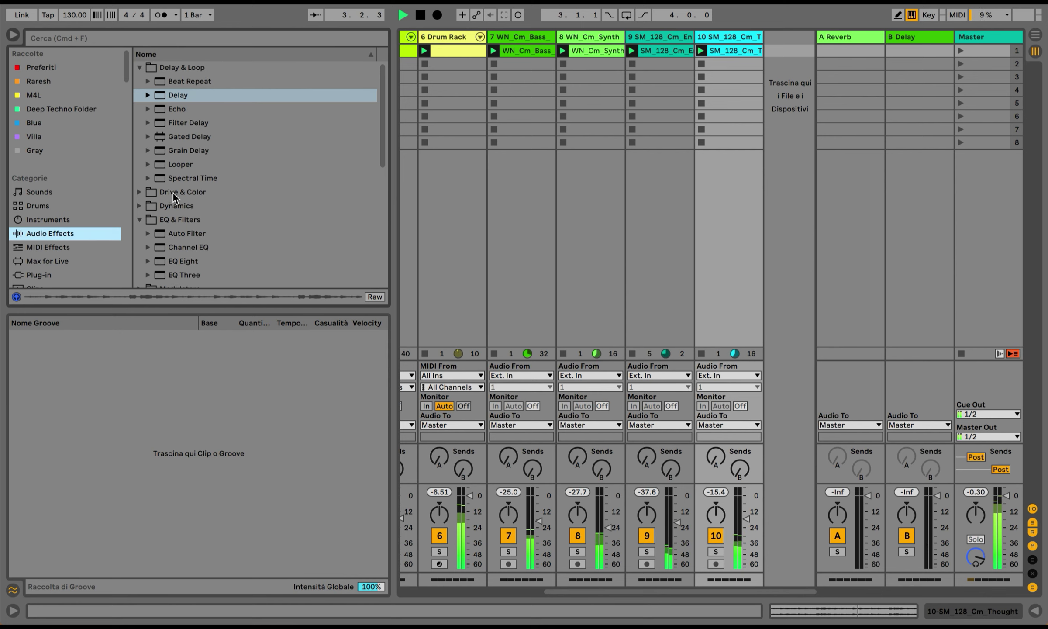
scroll(173, 196, down, 2)
click(183, 233)
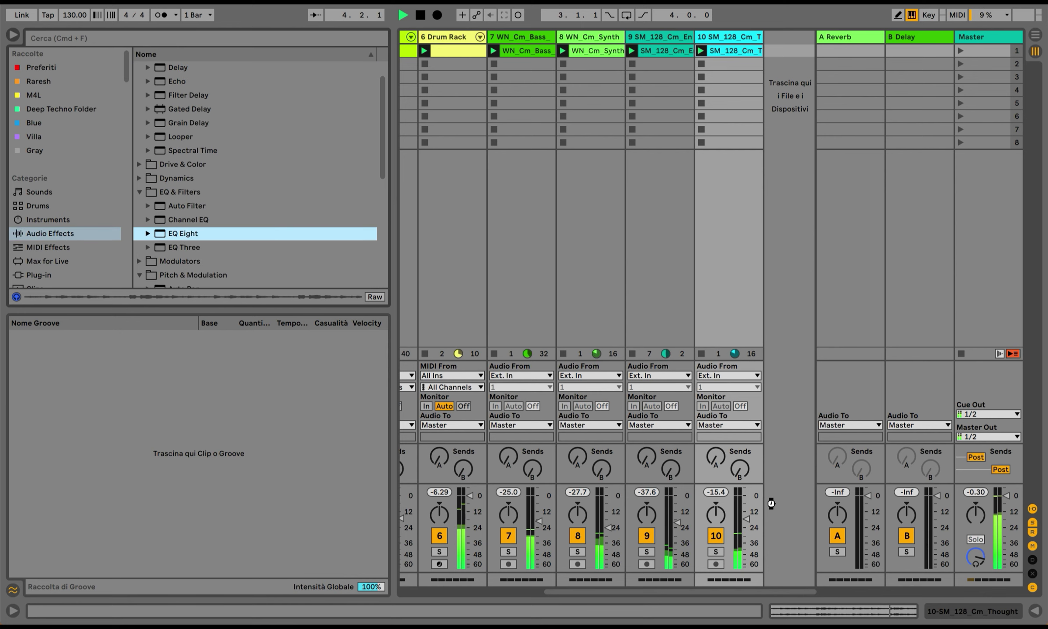
key(Return)
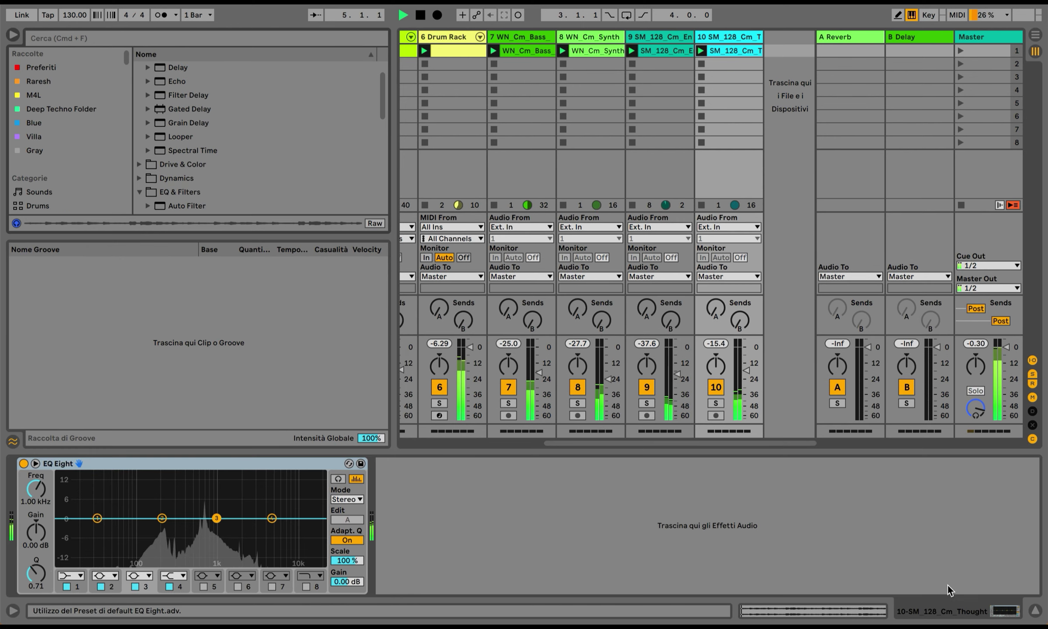
click(70, 575)
click(66, 488)
drag(36, 488, 36, 464)
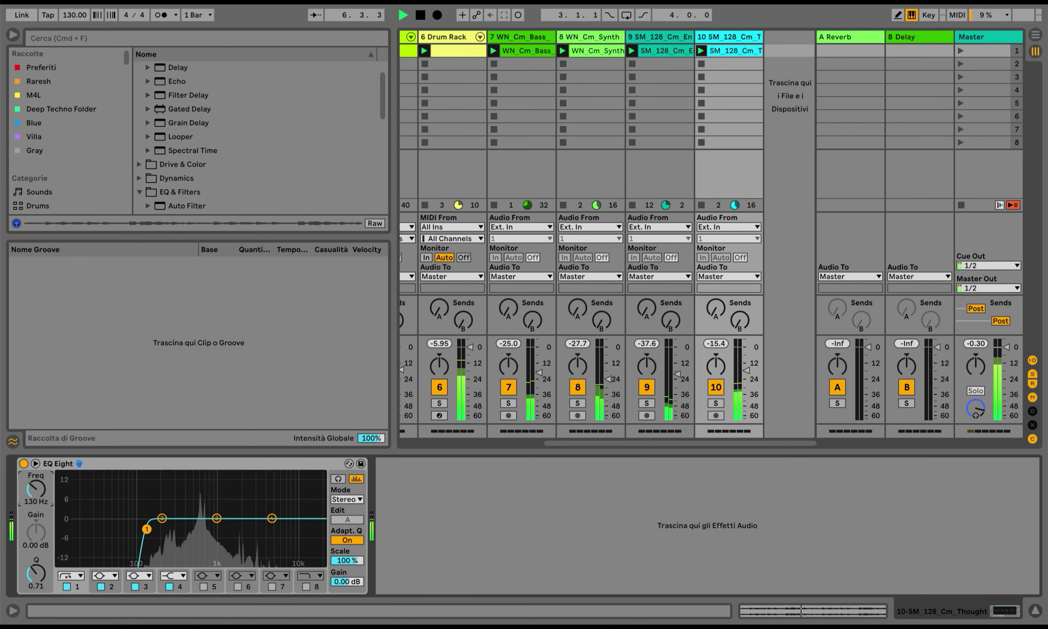
Step: Paste the EQ onto track 9, lowering the cut slightly and boosting 1.29 kHz by 3.6 dB
click(650, 147)
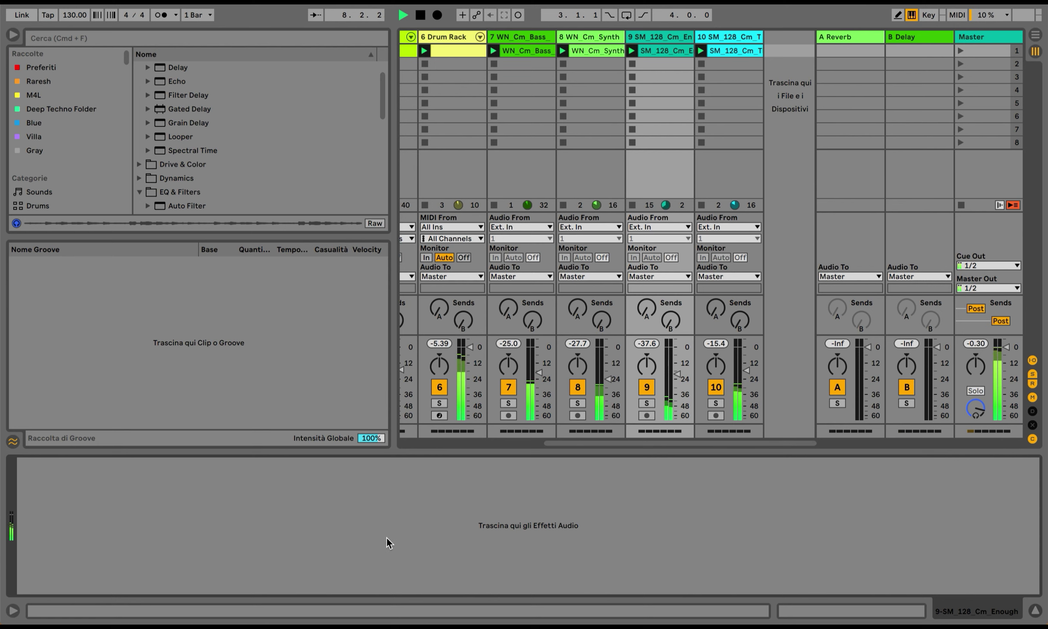
key(super+v)
drag(147, 529, 143, 530)
drag(217, 518, 225, 507)
Step: Paste the EQ onto track 8, boosting around 1.67 kHz and dipping 408 Hz by 1.61 dB
click(587, 173)
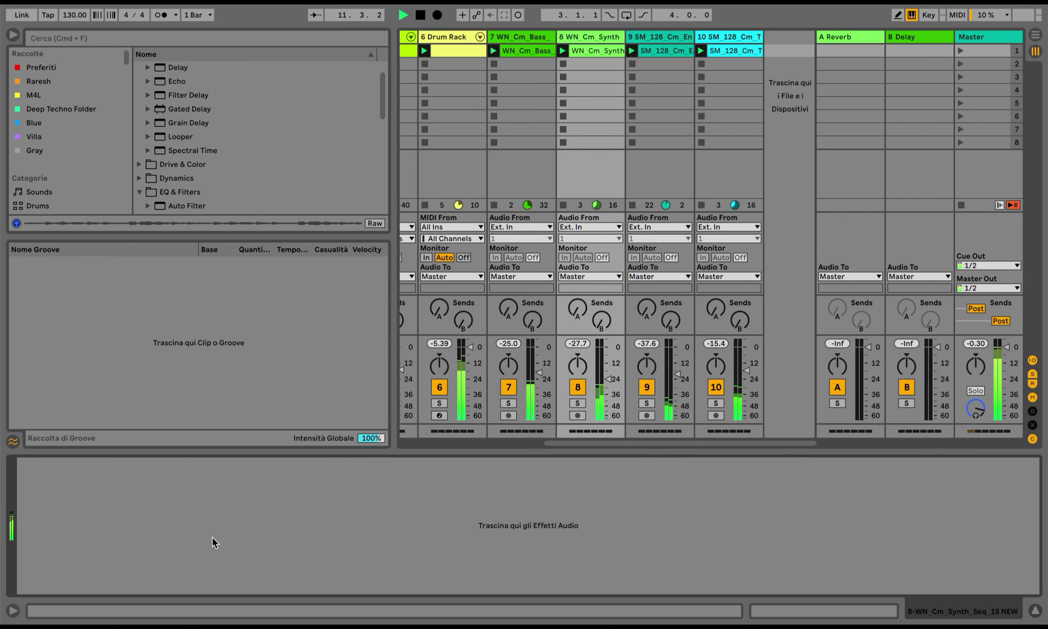
key(super+v)
drag(147, 528, 146, 536)
drag(216, 518, 257, 501)
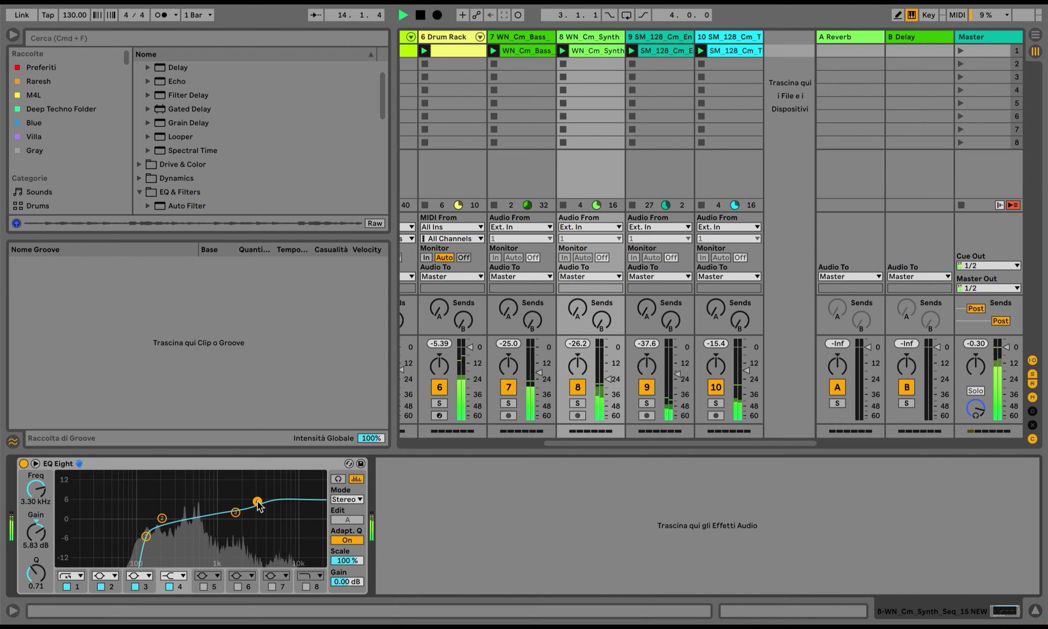
drag(161, 518, 186, 523)
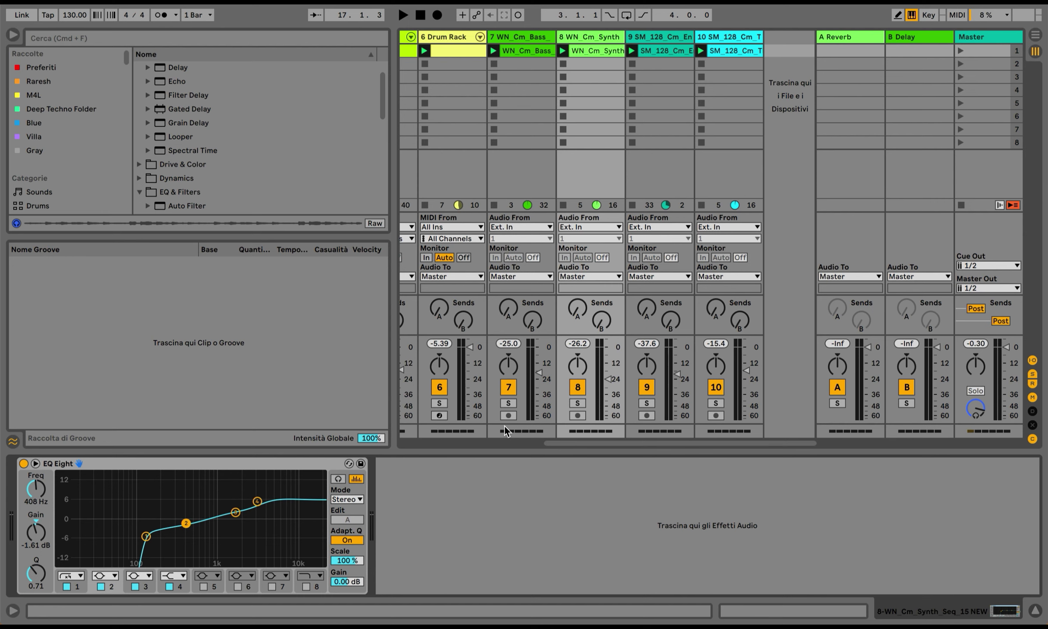
Step: Close the browser and display track 10's EQ Eight with its 130 Hz low cut
click(13, 35)
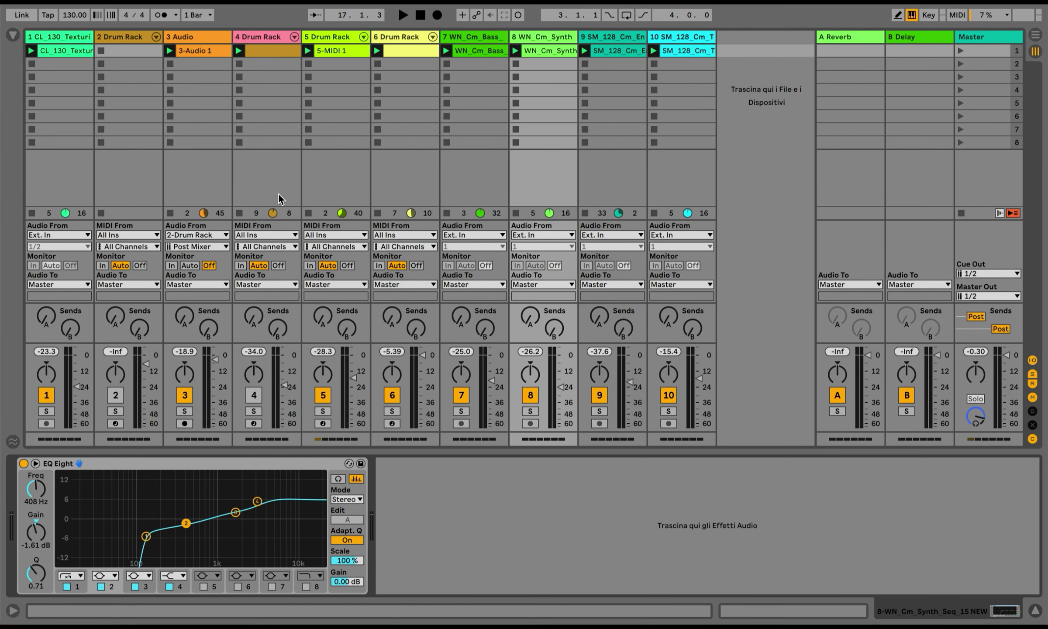
click(337, 199)
click(666, 160)
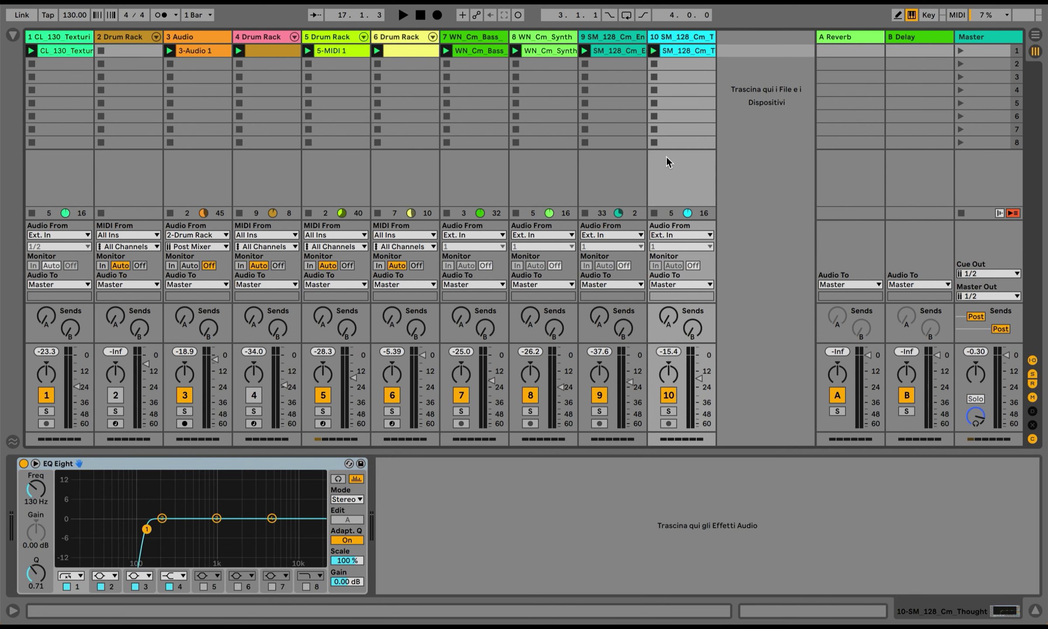